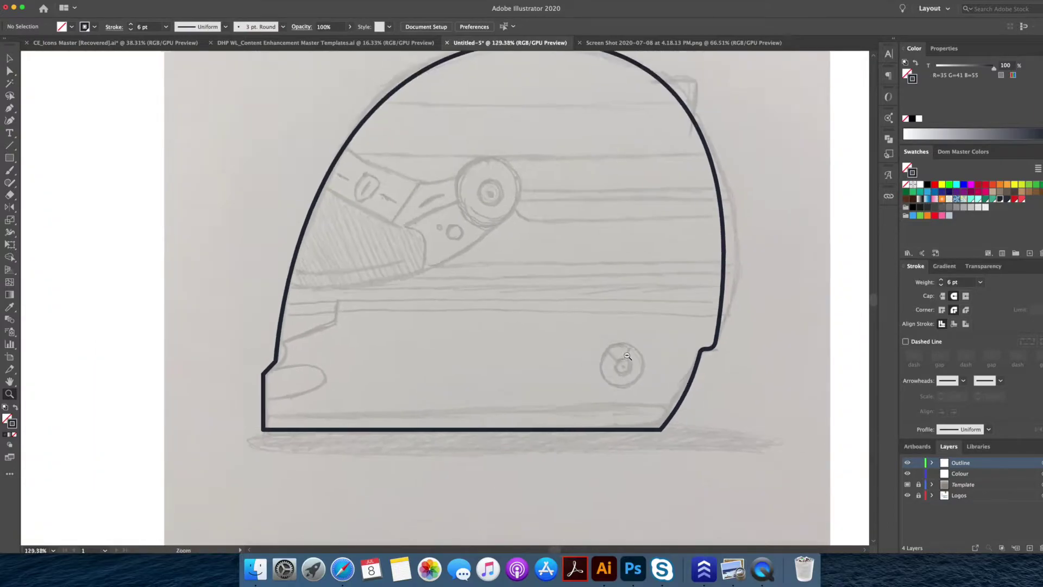
- Round the corners of the notch at the helmet outline's lower front and set the outline's stroke weight to 10 pt
{"action": "left_click", "coordinate": [217, 394]}
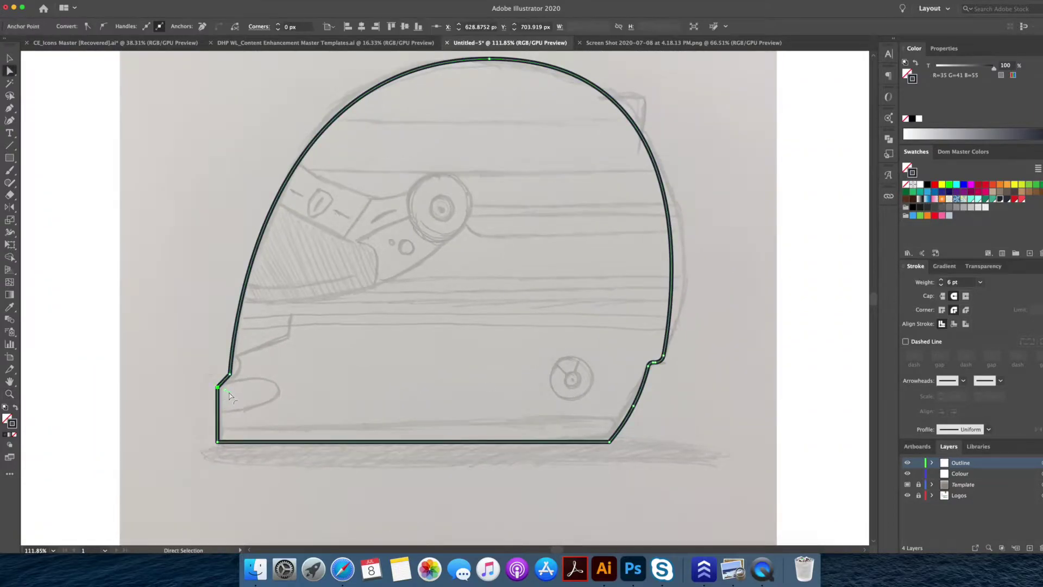
{"action": "left_click", "coordinate": [219, 358]}
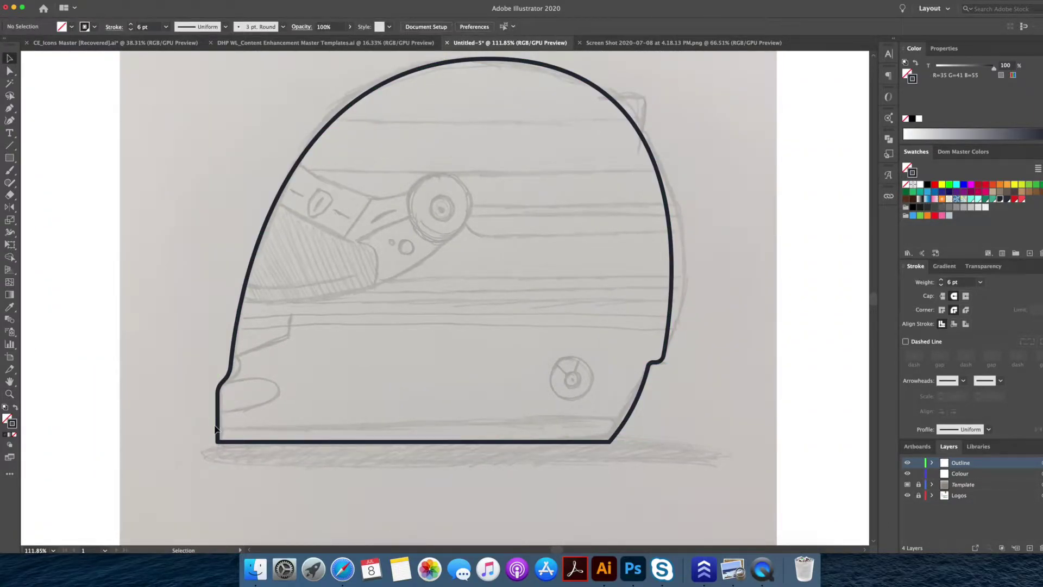
{"action": "left_click_drag", "start_coordinate": [712, 352], "coordinate": [610, 348]}
{"action": "left_click", "coordinate": [941, 280]}
{"action": "left_click", "coordinate": [941, 280]}
{"action": "left_click", "coordinate": [940, 280]}
{"action": "left_click", "coordinate": [941, 280]}
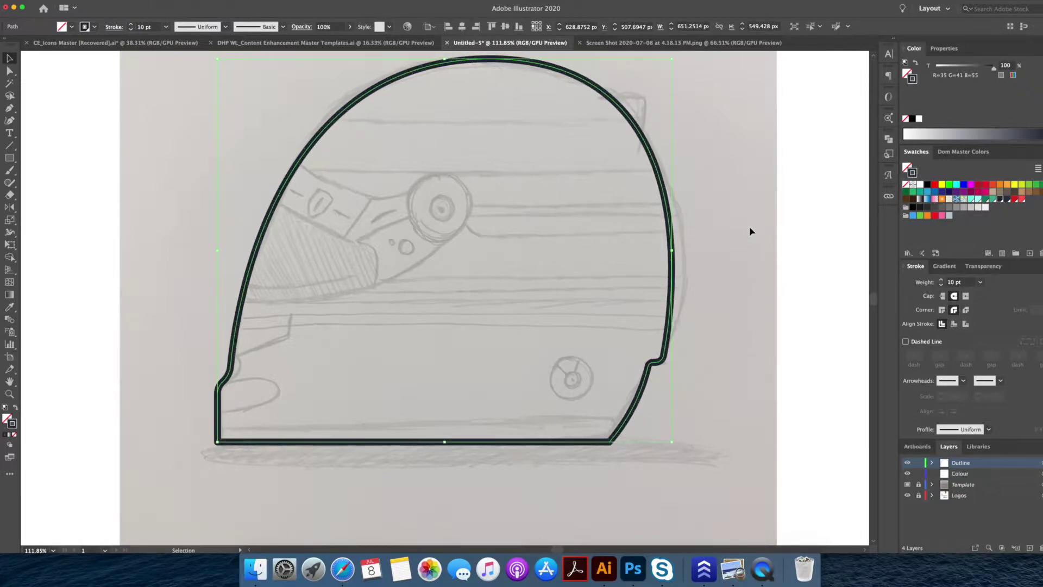
{"action": "left_click", "coordinate": [749, 228]}
- Draw an open, angled three-point path with the Pen tool over the sketched spoiler at the helmet's upper rear
{"action": "left_click_drag", "start_coordinate": [570, 109], "coordinate": [535, 151]}
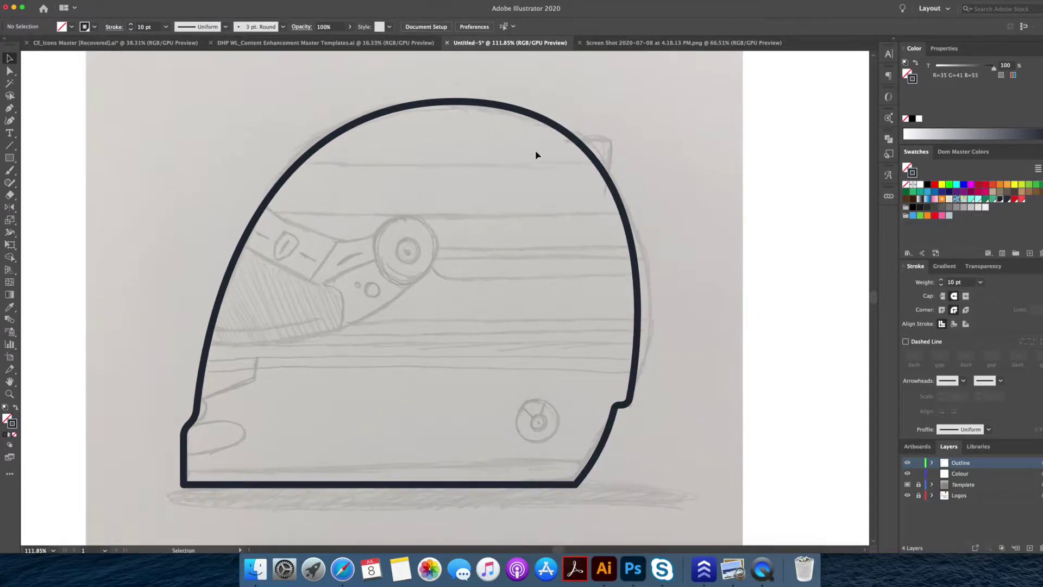
{"action": "key", "text": "shift+grave"}
{"action": "left_click", "coordinate": [561, 140]}
{"action": "left_click", "coordinate": [611, 140]}
{"action": "left_click", "coordinate": [602, 194]}
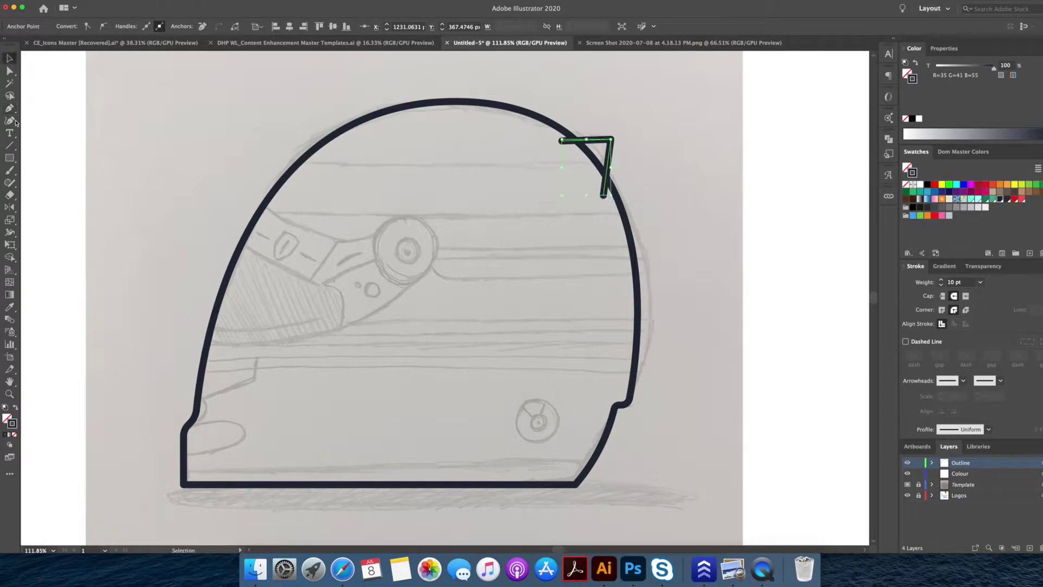
{"action": "key", "text": "Escape"}
- Merge the rear spoiler area into the helmet outline with the Shape Builder
{"action": "key", "text": "super+a"}
{"action": "key", "text": "shift+m"}
{"action": "left_click", "coordinate": [602, 153]}
{"action": "key", "text": "shift+super+a"}
{"action": "key", "text": "v"}
- Round the outer corner of the rear spoiler
{"action": "scroll", "coordinate": [666, 155], "scroll_direction": "down", "scroll_amount": 1}
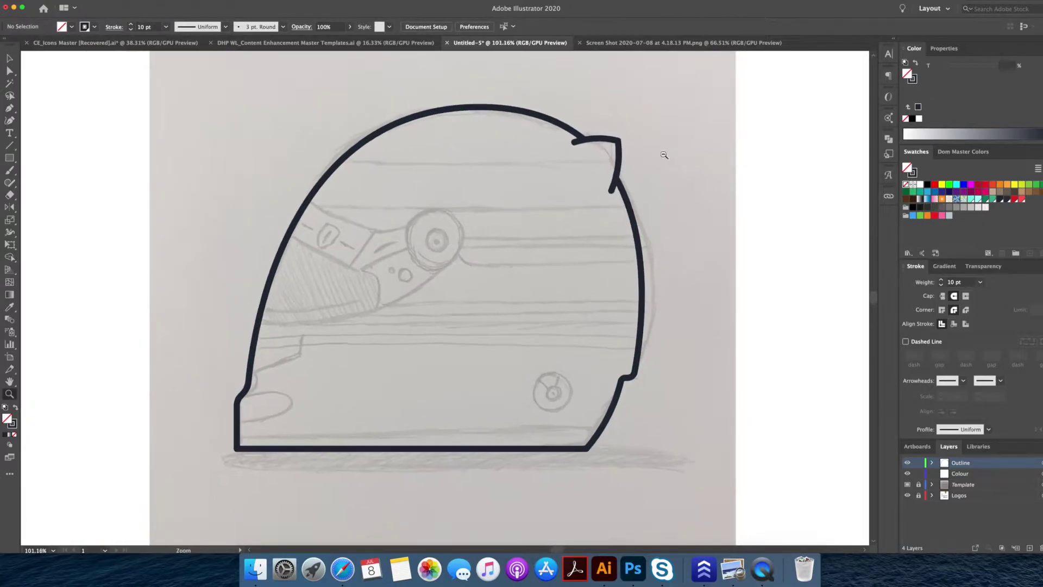
{"action": "key", "text": "a"}
{"action": "left_click", "coordinate": [616, 152]}
{"action": "left_click", "coordinate": [650, 151]}
- Draw a thin rectangle along the helmet's base and trim the part outside the outline with the Shape Builder
{"action": "key", "text": "z"}
{"action": "mouse_move", "coordinate": [663, 148]}
{"action": "left_mouse_down"}
{"action": "mouse_move", "coordinate": [654, 150]}
{"action": "mouse_move", "coordinate": [682, 152]}
{"action": "left_mouse_up"}
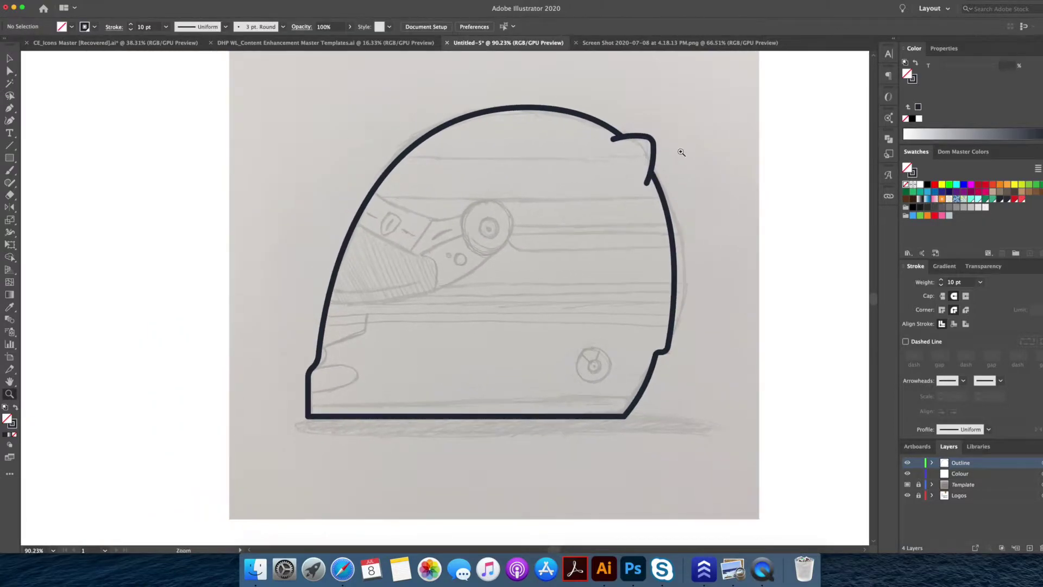
{"action": "left_click", "coordinate": [9, 157]}
{"action": "left_click_drag", "start_coordinate": [644, 441], "coordinate": [644, 442]}
{"action": "key", "text": "v"}
{"action": "key", "text": "super+a"}
{"action": "key", "text": "shift+m"}
{"action": "left_click", "coordinate": [640, 424], "text": "alt"}
{"action": "key", "text": "v"}
{"action": "left_click", "coordinate": [541, 452]}
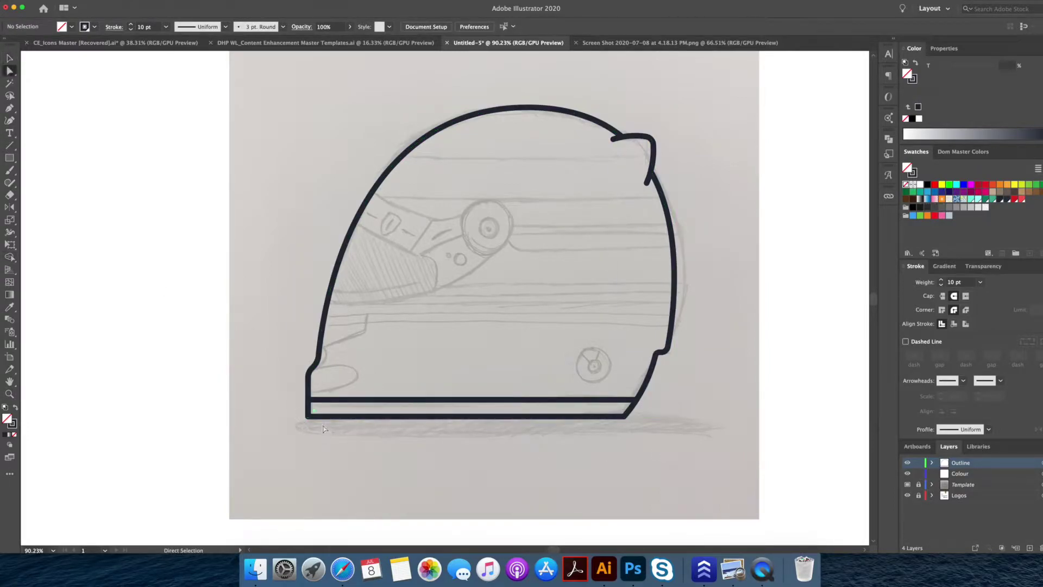
- Round the two bottom corners of the helmet to a radius of about 19 px
{"action": "left_click", "coordinate": [314, 413]}
{"action": "left_click_drag", "start_coordinate": [624, 411], "coordinate": [621, 409]}
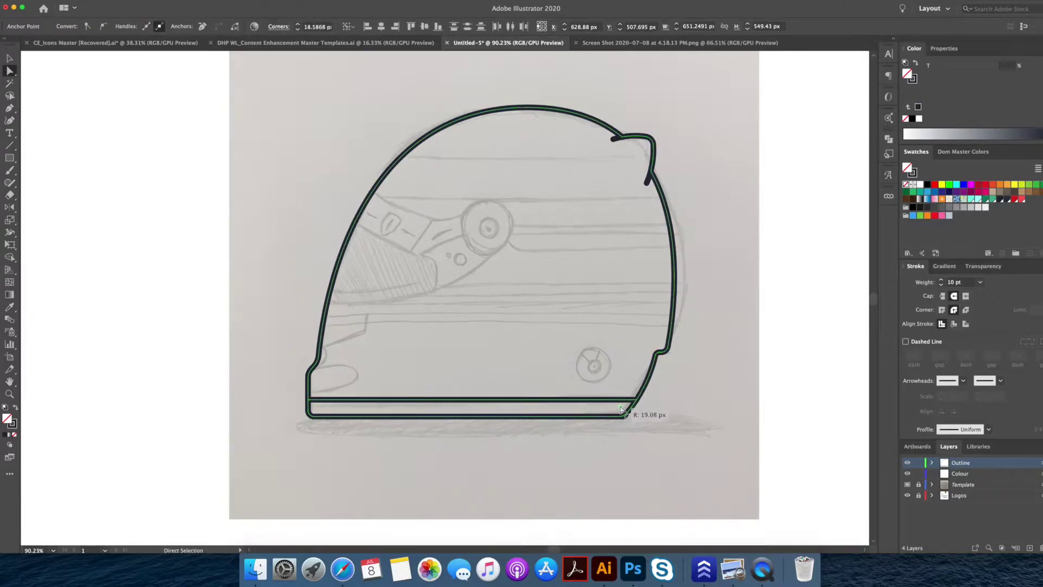
{"action": "key", "text": "shift+super+a"}
{"action": "key", "text": "v"}
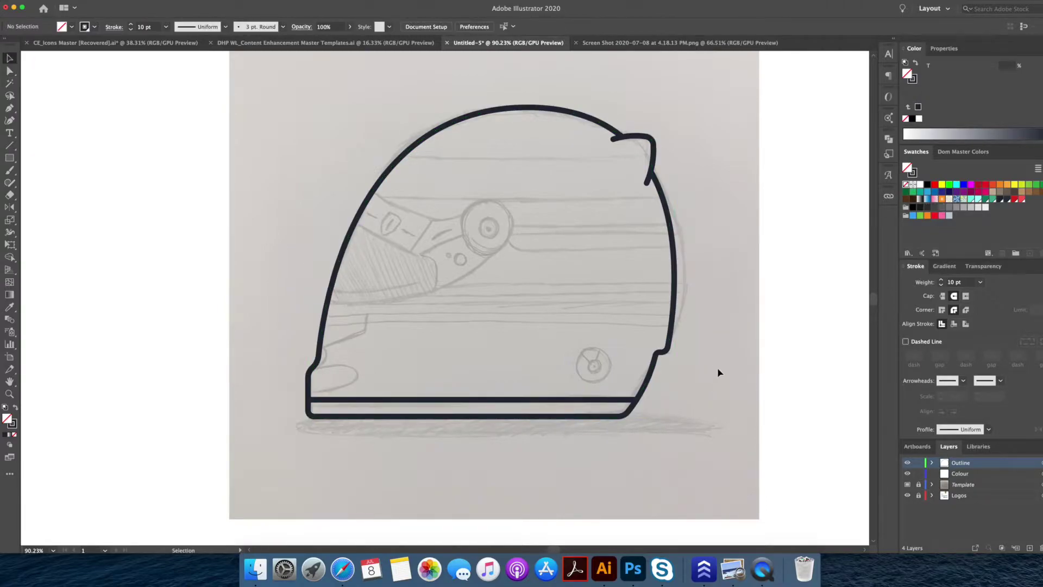
- Draw a circle over the sketched visor pivot, checking the outline without the template first
{"action": "left_click", "coordinate": [907, 484]}
{"action": "left_click", "coordinate": [907, 484]}
{"action": "left_click_drag", "start_coordinate": [498, 272], "coordinate": [473, 277]}
{"action": "key", "text": "z"}
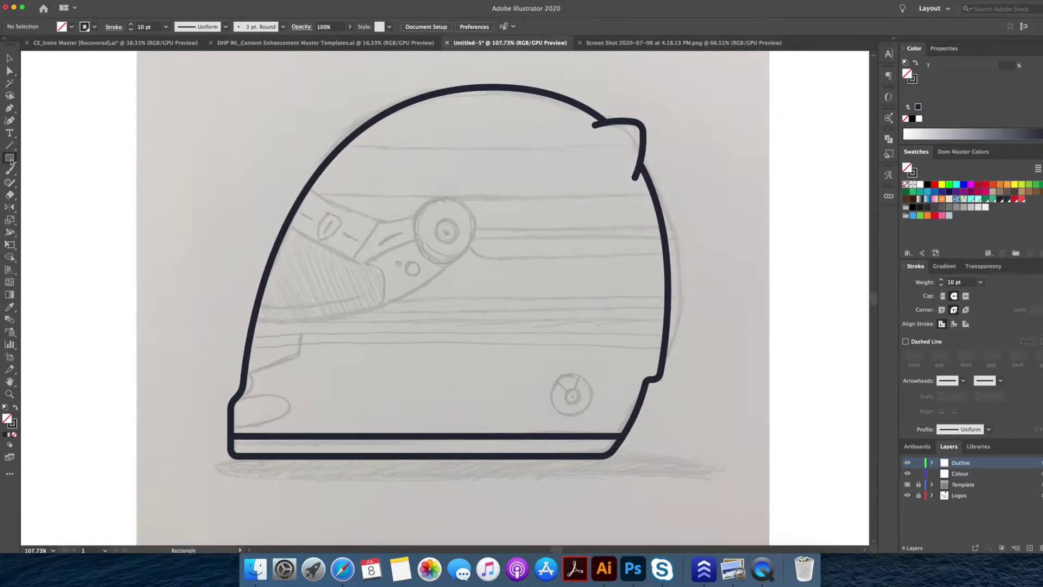
{"action": "left_click_drag", "start_coordinate": [10, 161], "coordinate": [32, 183]}
{"action": "left_click_drag", "start_coordinate": [483, 263], "coordinate": [483, 263]}
{"action": "key", "text": "v"}
{"action": "left_click", "coordinate": [473, 292]}
- Draw the visor's lower edge from the bottom of the pivot circle to the helmet's front, curved to follow the sketch
{"action": "left_click", "coordinate": [447, 264]}
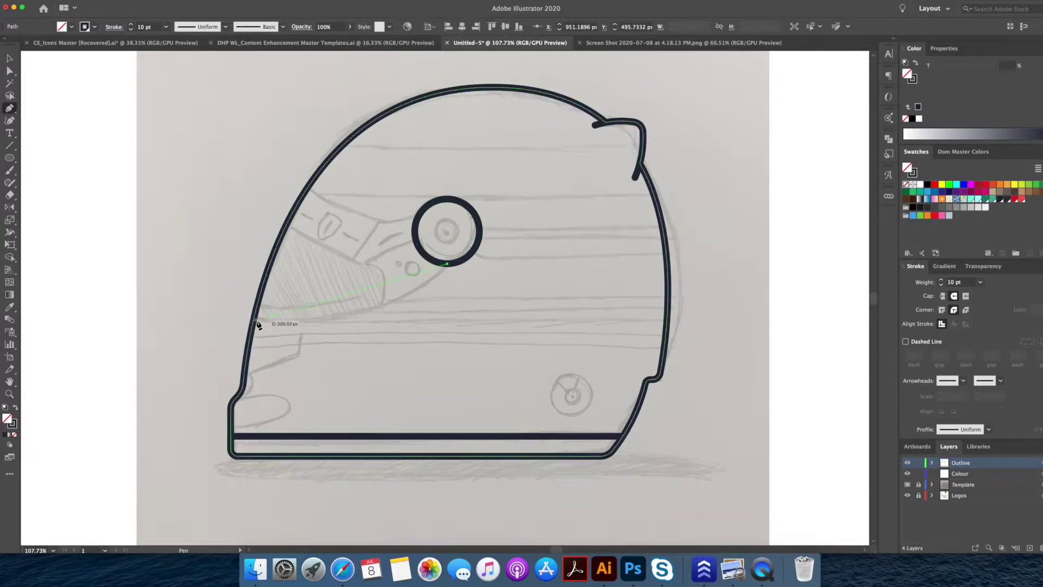
{"action": "left_click", "coordinate": [254, 321]}
{"action": "key", "text": "shift+grave"}
{"action": "left_click_drag", "start_coordinate": [367, 313], "coordinate": [370, 315]}
{"action": "key", "text": "super+z"}
{"action": "key", "text": "p"}
- Continue the visor path around the outside of the helmet's front and along the sketched upper edge, closing it at the pivot circle
{"action": "left_click", "coordinate": [254, 320]}
{"action": "left_click", "coordinate": [204, 254]}
{"action": "left_click", "coordinate": [268, 176]}
{"action": "left_click", "coordinate": [308, 188]}
{"action": "left_click", "coordinate": [382, 222]}
{"action": "left_click", "coordinate": [420, 214]}
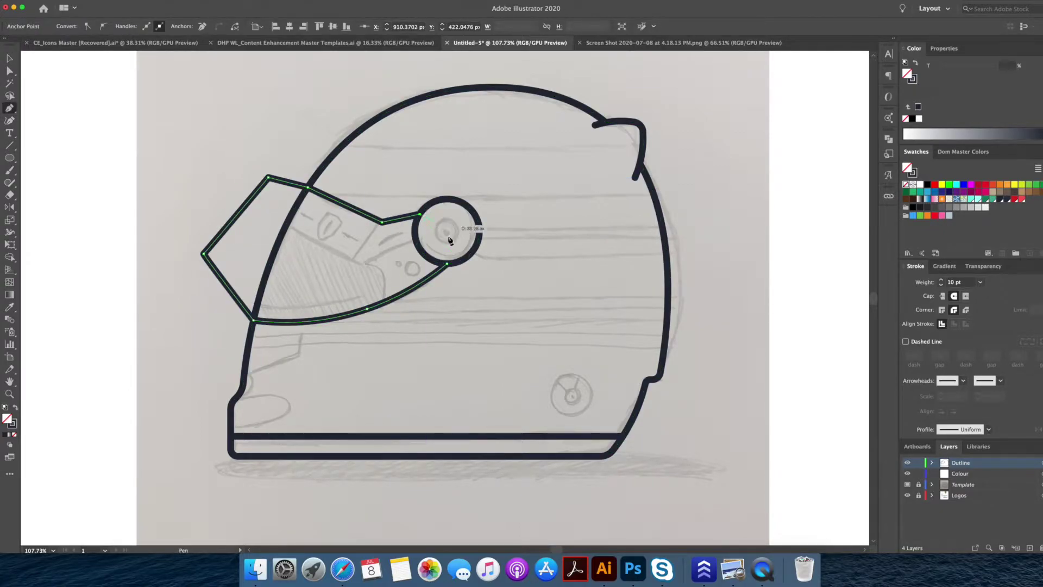
{"action": "left_click", "coordinate": [447, 265]}
{"action": "key", "text": "v"}
- Curve the visor's upper edge to match the sketch and trim the part protruding beyond the helmet's front with the Shape Builder
{"action": "left_click", "coordinate": [10, 122]}
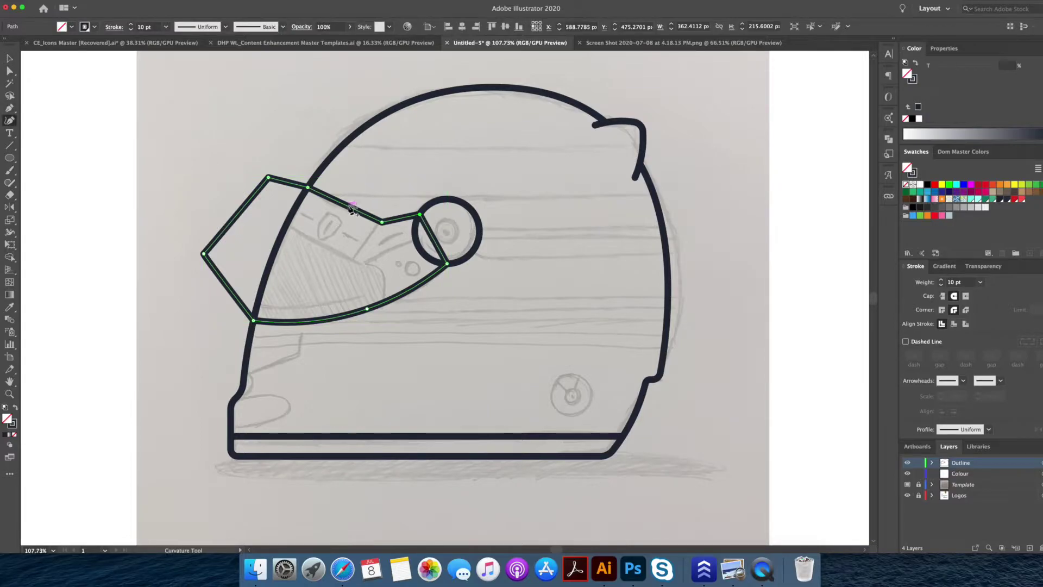
{"action": "left_click_drag", "start_coordinate": [344, 208], "coordinate": [345, 210]}
{"action": "key", "text": "v"}
{"action": "left_click", "coordinate": [295, 207], "text": "shift"}
{"action": "key", "text": "shift+m"}
{"action": "left_click", "coordinate": [263, 209], "text": "alt"}
{"action": "key", "text": "v"}
{"action": "left_click", "coordinate": [231, 178]}
- Clean up the overlap between the visor and the pivot circle with the Shape Builder so the circle's interior is clear
{"action": "left_click", "coordinate": [428, 205]}
{"action": "left_click", "coordinate": [412, 216], "text": "shift"}
{"action": "key", "text": "shift+m"}
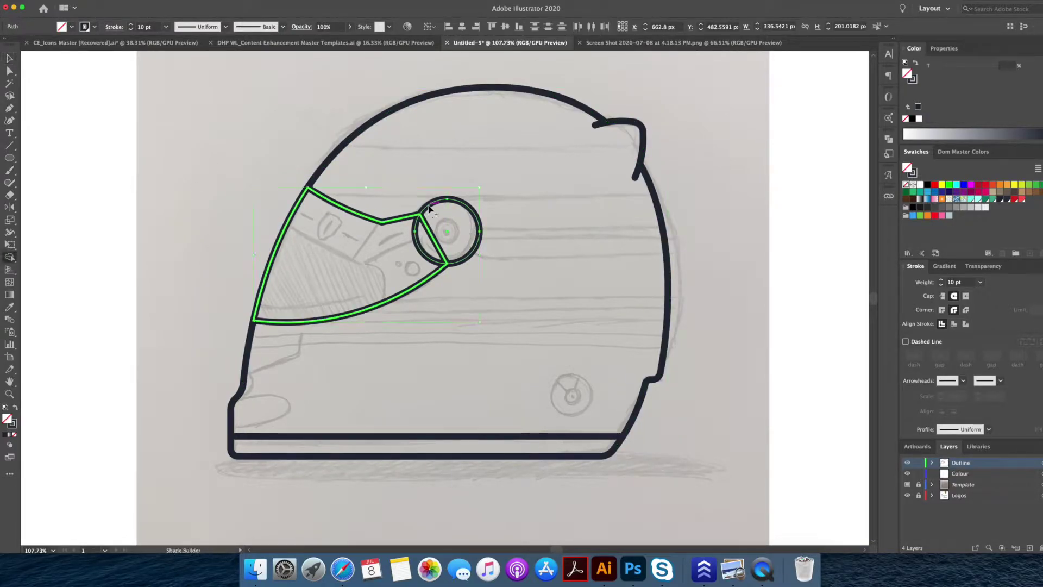
{"action": "key", "text": "ctrl+shift+a"}
{"action": "key", "text": "v"}
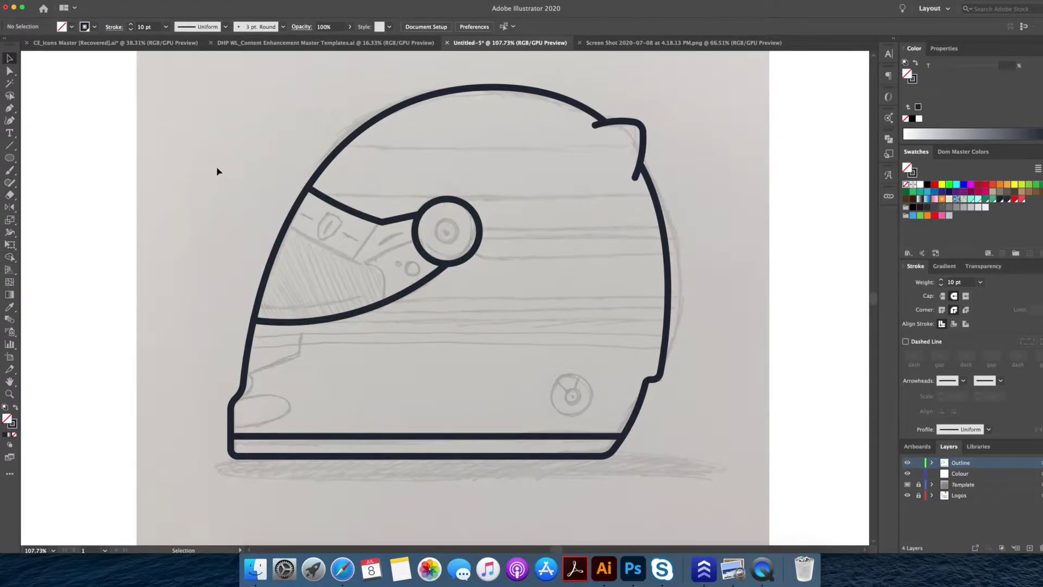
- Draw a V-shaped path across the visor from the pivot circle to the helmet's front, following the top of the hatched area
{"action": "key", "text": "p"}
{"action": "left_click", "coordinate": [415, 241]}
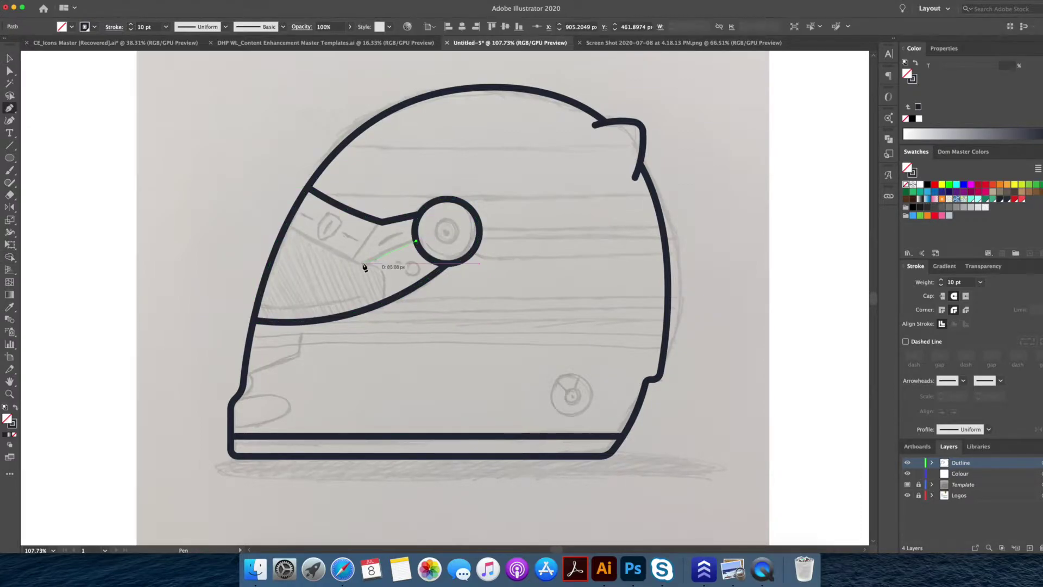
{"action": "left_click", "coordinate": [361, 264]}
{"action": "left_click", "coordinate": [286, 223]}
{"action": "key", "text": "v"}
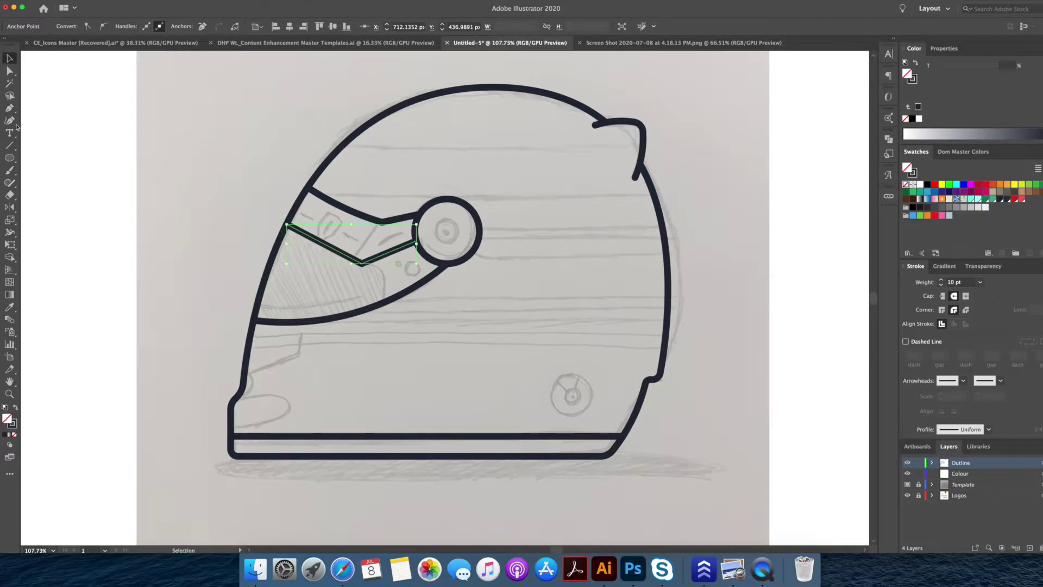
- Curve both segments of the V-shaped visor line to follow the sketch
{"action": "left_click", "coordinate": [9, 120]}
{"action": "key", "text": "z"}
{"action": "left_click_drag", "start_coordinate": [380, 263], "coordinate": [479, 252]}
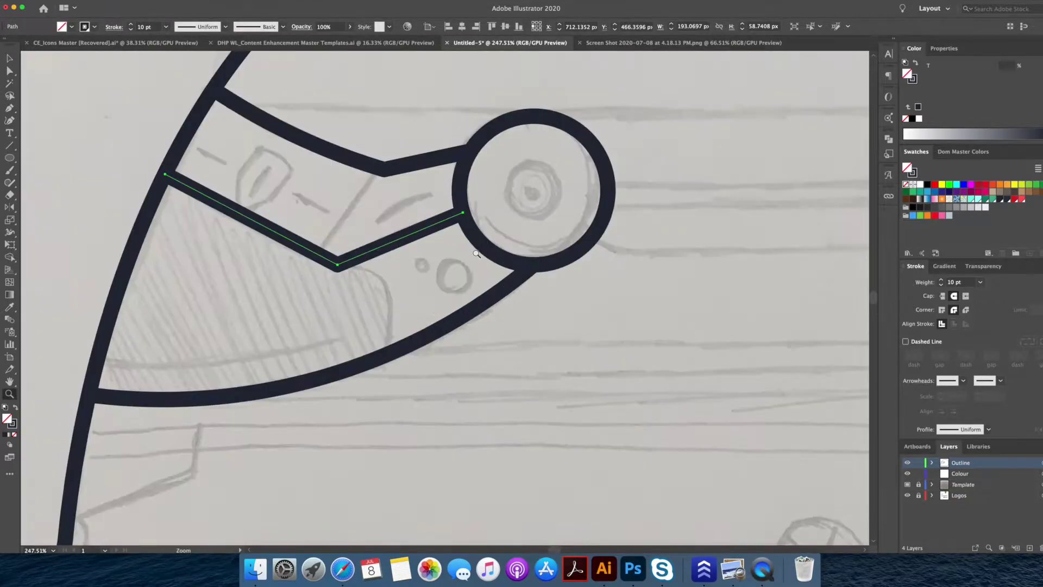
{"action": "left_click_drag", "start_coordinate": [401, 235], "coordinate": [401, 232]}
{"action": "left_click_drag", "start_coordinate": [253, 220], "coordinate": [248, 224]}
{"action": "key", "text": "z"}
{"action": "left_click_drag", "start_coordinate": [269, 181], "coordinate": [226, 178]}
{"action": "key", "text": "v"}
{"action": "left_click", "coordinate": [150, 152]}
{"action": "left_click_drag", "start_coordinate": [149, 150], "coordinate": [234, 180]}
- Slightly round the bottom corner of the V-shaped visor line
{"action": "key", "text": "z"}
{"action": "left_click_drag", "start_coordinate": [288, 196], "coordinate": [296, 189]}
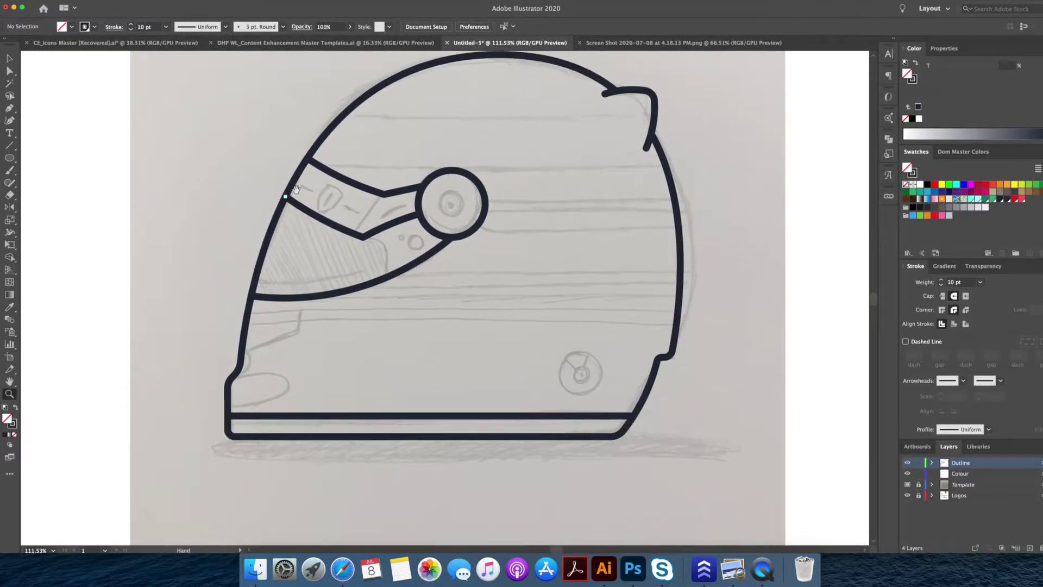
{"action": "scroll", "coordinate": [354, 247], "scroll_direction": "up", "scroll_amount": 2}
{"action": "key", "text": "a"}
{"action": "left_click", "coordinate": [369, 231]}
{"action": "left_click_drag", "start_coordinate": [368, 222], "coordinate": [369, 221]}
{"action": "left_click", "coordinate": [405, 227]}
- Draw a line from the V-shaped line's low point to the visor's lower edge and curve it along the hatched area's rear end
{"action": "key", "text": "z"}
{"action": "mouse_move", "coordinate": [446, 225]}
{"action": "left_mouse_down"}
{"action": "mouse_move", "coordinate": [404, 231]}
{"action": "mouse_move", "coordinate": [445, 236]}
{"action": "left_mouse_up"}
{"action": "key", "text": "p"}
{"action": "left_click", "coordinate": [390, 225]}
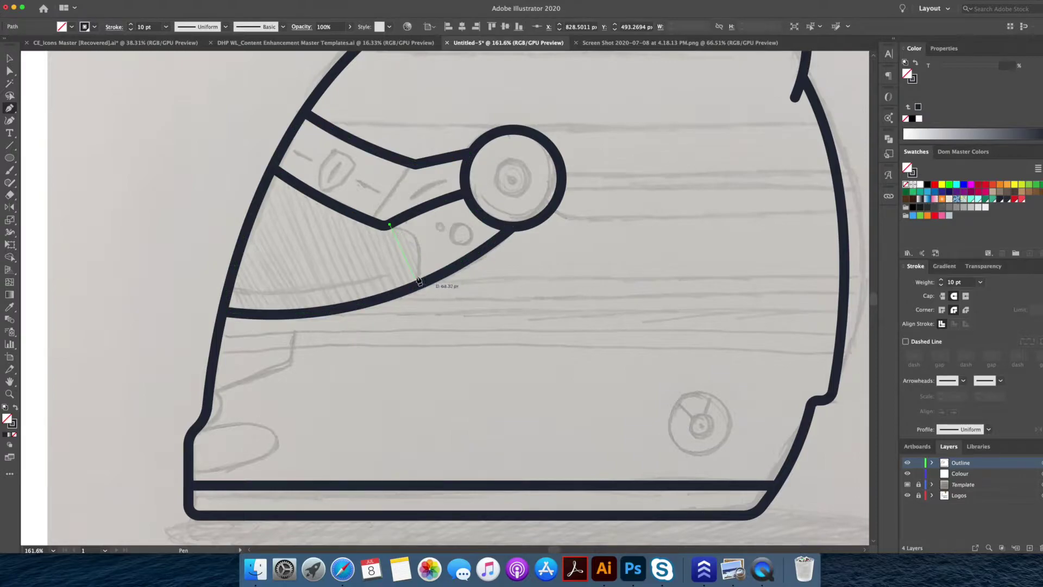
{"action": "left_click", "coordinate": [417, 284]}
{"action": "key", "text": "v"}
{"action": "left_click", "coordinate": [10, 120]}
{"action": "left_click_drag", "start_coordinate": [413, 234], "coordinate": [414, 234]}
{"action": "key", "text": "v"}
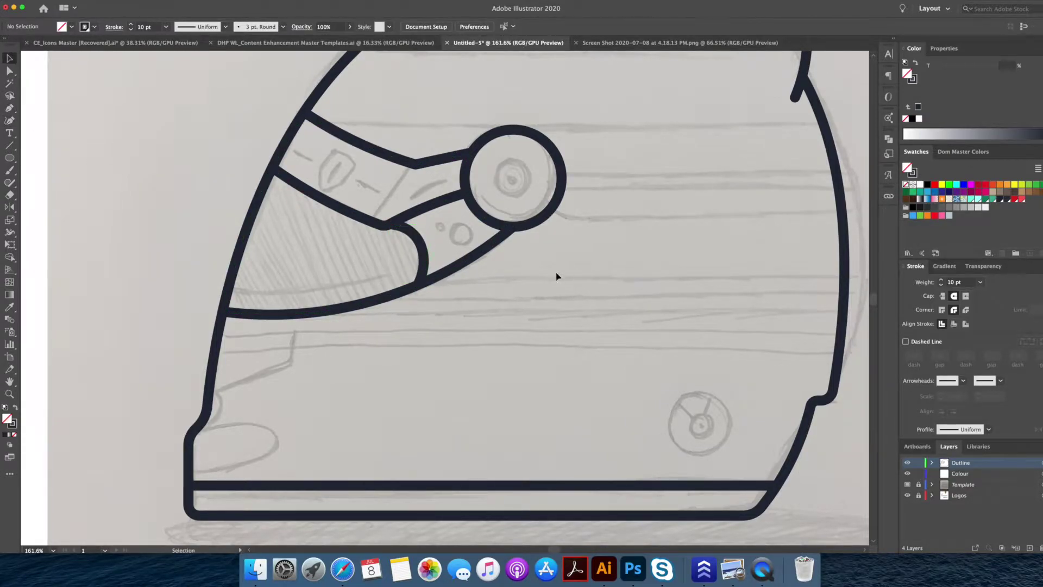
- Extend the curved visor line with the Pen tool into a closed shape enclosing the visor's rear part and the pivot circle
{"action": "left_click", "coordinate": [560, 273]}
{"action": "left_click_drag", "start_coordinate": [558, 272], "coordinate": [500, 305]}
{"action": "left_click", "coordinate": [360, 319]}
{"action": "left_click", "coordinate": [421, 340]}
{"action": "left_click", "coordinate": [543, 266]}
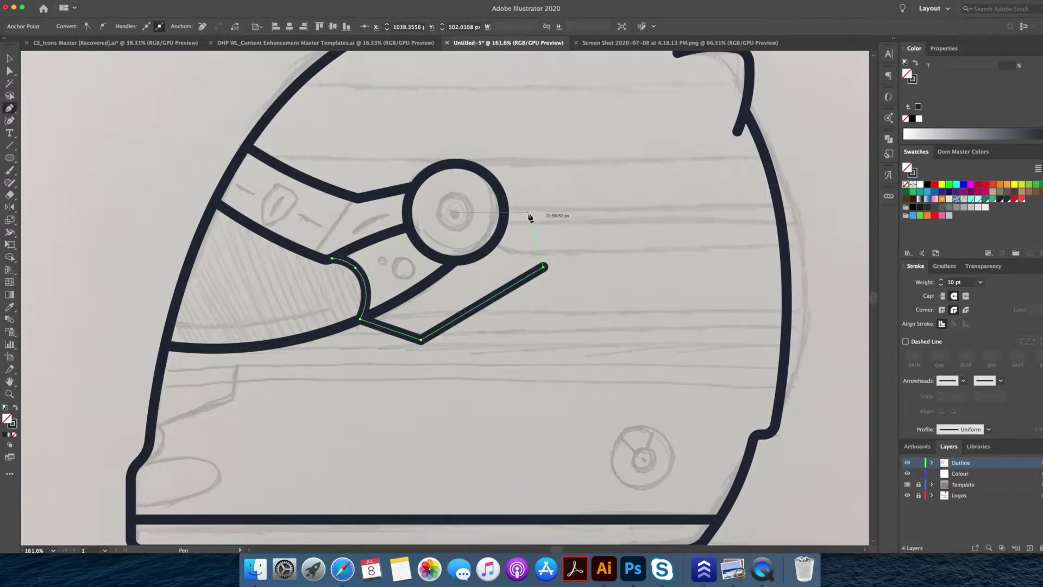
{"action": "left_click", "coordinate": [527, 186]}
{"action": "left_click", "coordinate": [383, 140]}
{"action": "left_click", "coordinate": [331, 259]}
- Split the visor with the closed shape and remove the excess outside it using the Shape Builder
{"action": "key", "text": "v"}
{"action": "left_click", "coordinate": [324, 336], "text": "shift"}
{"action": "key", "text": "shift+m"}
{"action": "left_click", "coordinate": [500, 277], "text": "alt"}
{"action": "key", "text": "v"}
{"action": "left_click", "coordinate": [545, 269]}
{"action": "left_click", "coordinate": [353, 264]}
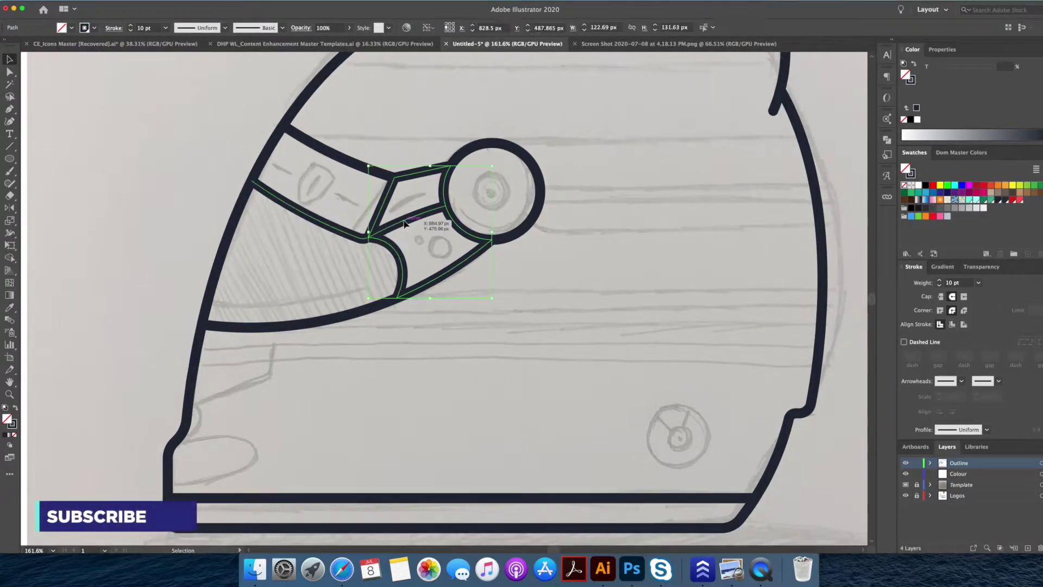
- Merge the two parts of the visor's upper strip with the Shape Builder, removing the diagonal line between them
{"action": "left_click", "coordinate": [384, 157]}
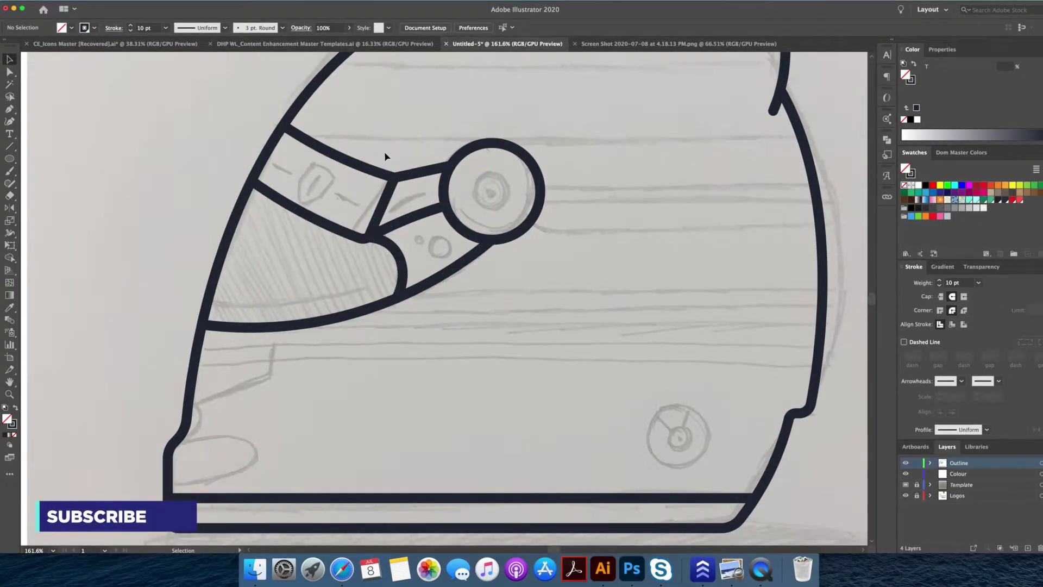
{"action": "left_click_drag", "start_coordinate": [541, 131], "coordinate": [334, 326]}
{"action": "key", "text": "shift+m"}
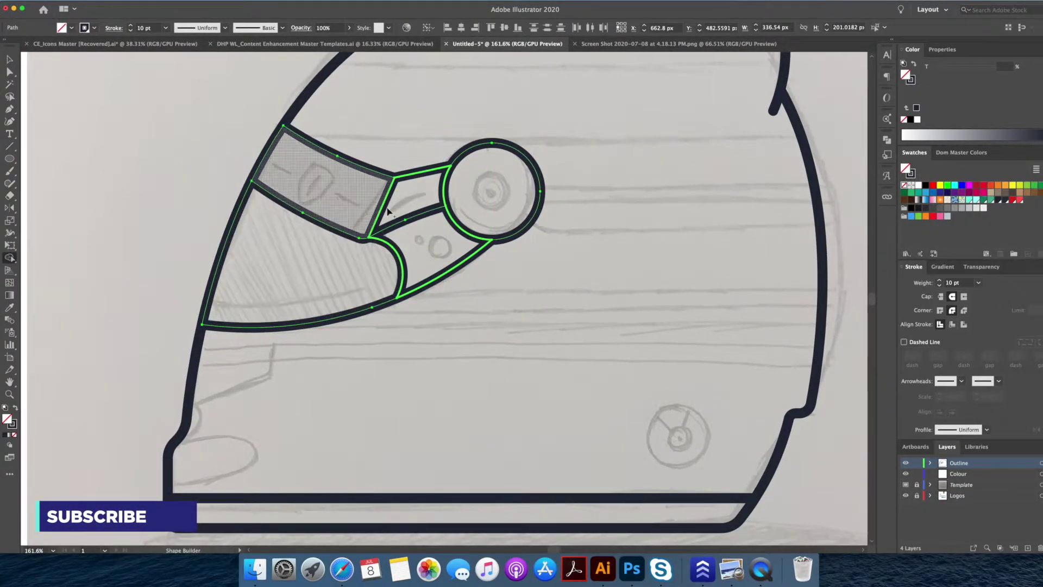
{"action": "key", "text": "v"}
{"action": "left_click", "coordinate": [584, 231]}
- Draw a closed shape around the front part of the visor's upper strip, with one side along the sketched diagonal divider
{"action": "key", "text": "z"}
{"action": "left_click_drag", "start_coordinate": [556, 256], "coordinate": [510, 256]}
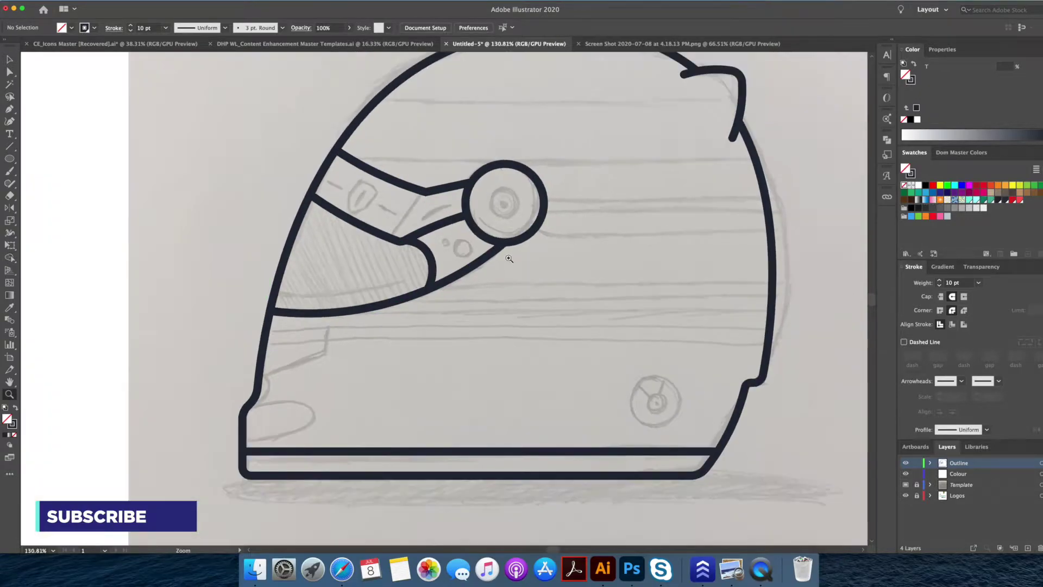
{"action": "key", "text": "v"}
{"action": "scroll", "coordinate": [413, 207], "scroll_direction": "up", "scroll_amount": 2}
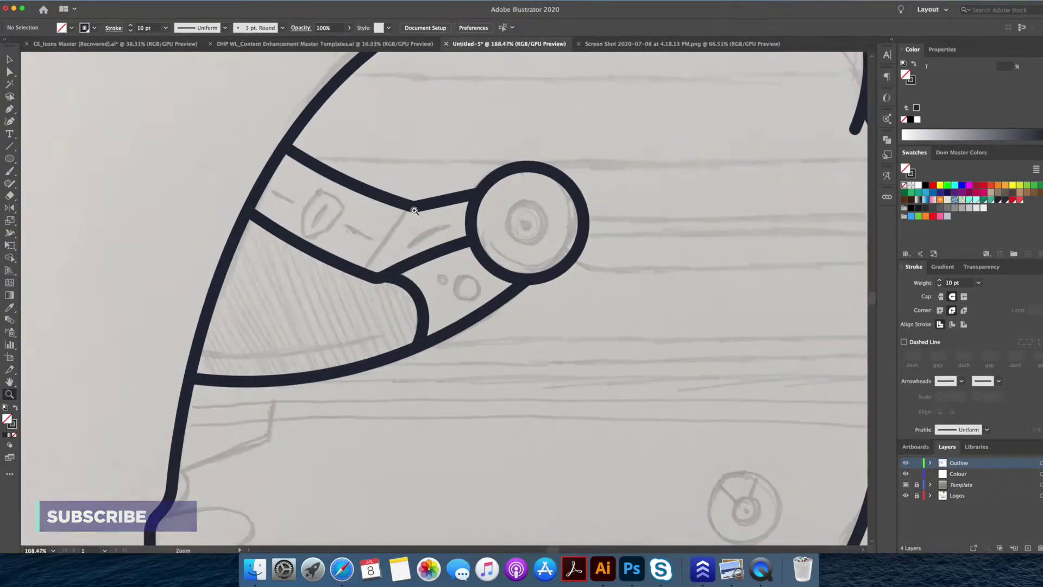
{"action": "left_click", "coordinate": [410, 209]}
{"action": "key", "text": "p"}
{"action": "left_click", "coordinate": [416, 187]}
{"action": "left_click", "coordinate": [414, 206]}
{"action": "left_click", "coordinate": [355, 284]}
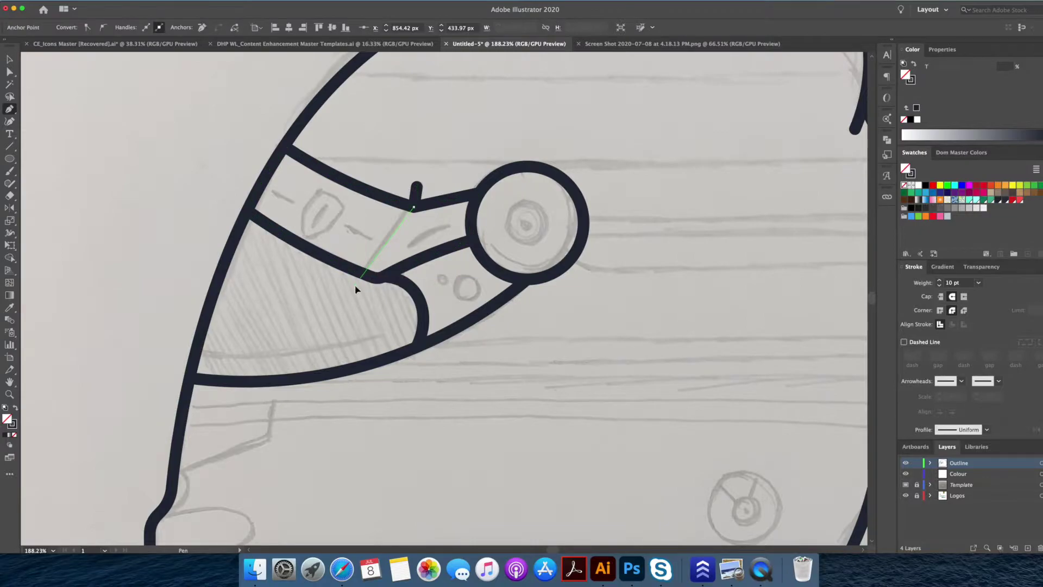
{"action": "left_click", "coordinate": [189, 205]}
{"action": "left_click", "coordinate": [219, 106]}
{"action": "left_click", "coordinate": [417, 187]}
- Divide the visor's upper strip along the diagonal with the Shape Builder and remove the areas outside the strip
{"action": "key", "text": "v"}
{"action": "left_click", "coordinate": [438, 201], "text": "shift"}
{"action": "key", "text": "shift+m"}
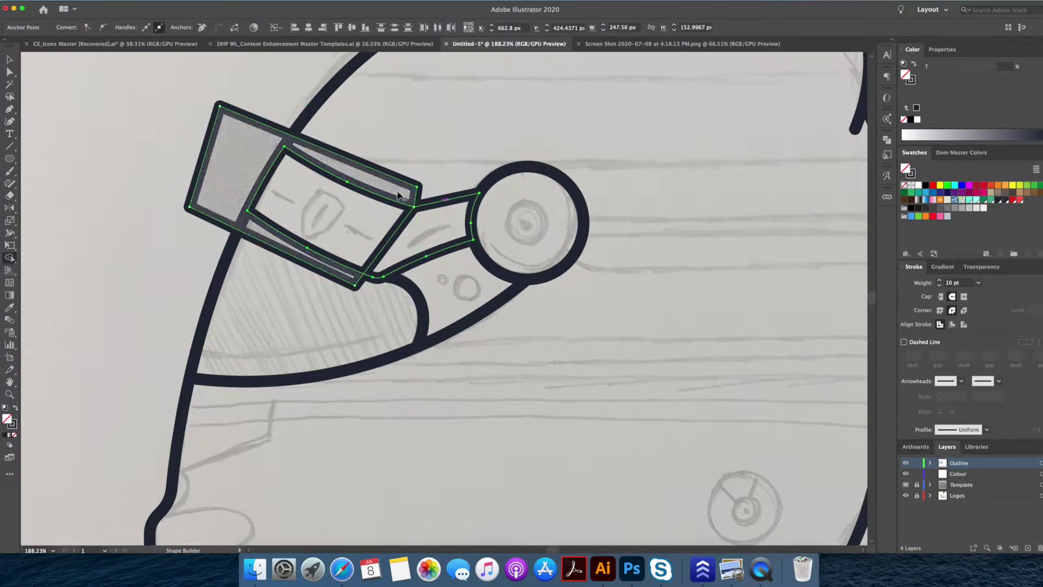
{"action": "left_click", "coordinate": [228, 163], "text": "alt"}
{"action": "key", "text": "v"}
{"action": "left_click", "coordinate": [220, 115]}
- Draw the angled chin line with the Pen tool from the helmet's front edge inward and up to just below the visor
{"action": "key", "text": "z"}
{"action": "mouse_move", "coordinate": [244, 115]}
{"action": "left_mouse_down"}
{"action": "mouse_move", "coordinate": [212, 141]}
{"action": "mouse_move", "coordinate": [249, 177]}
{"action": "left_mouse_up"}
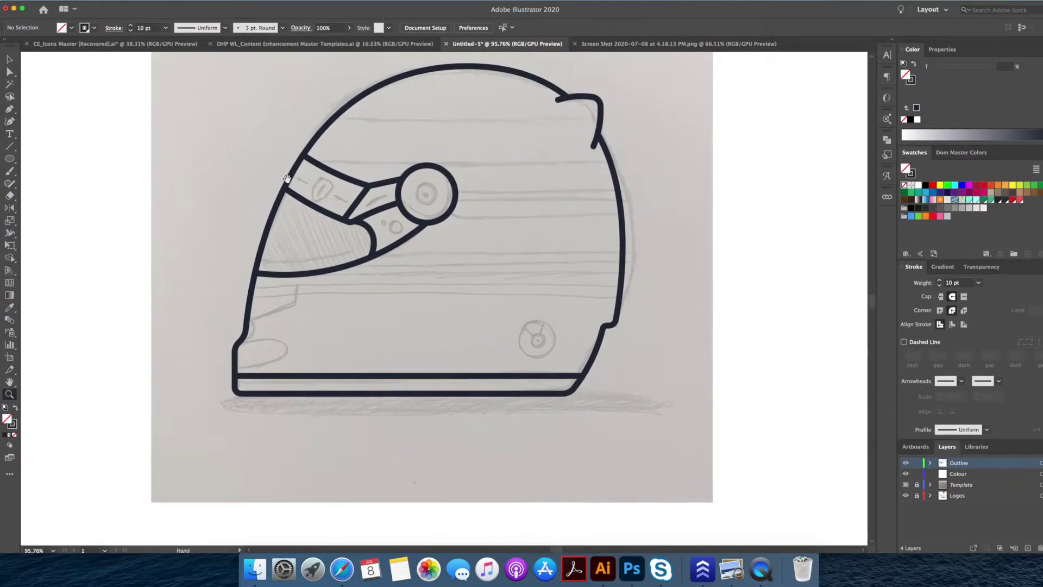
{"action": "left_click_drag", "start_coordinate": [245, 308], "coordinate": [263, 300]}
{"action": "left_click", "coordinate": [242, 308]}
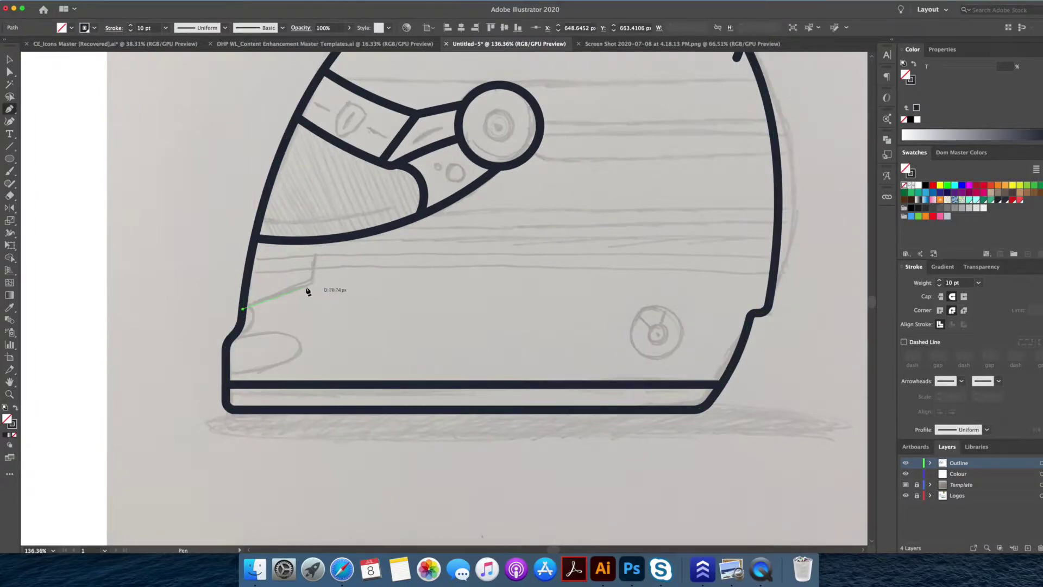
{"action": "left_click", "coordinate": [313, 284]}
{"action": "left_click", "coordinate": [310, 253]}
{"action": "key", "text": "a"}
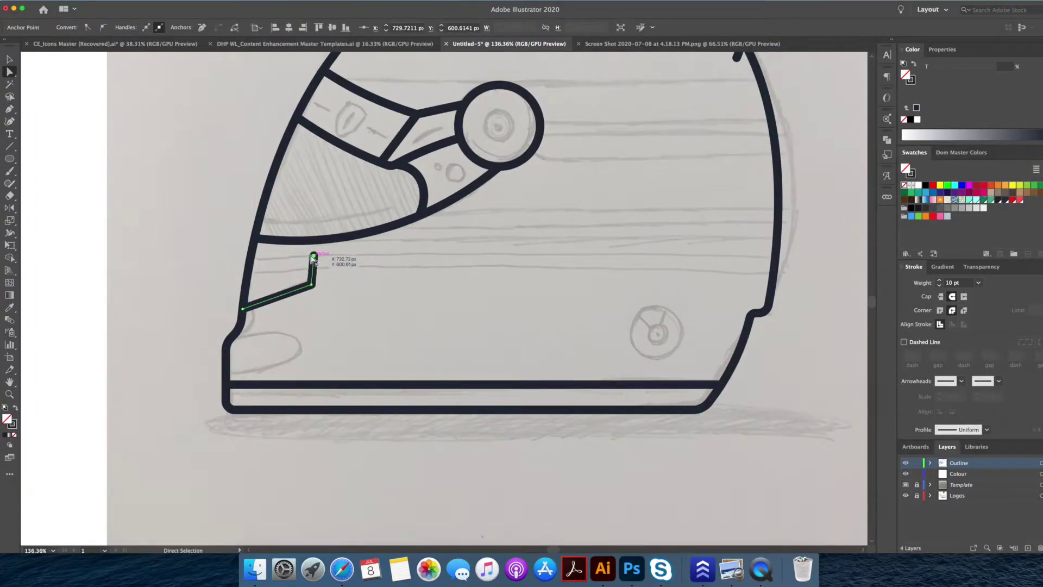
- Round the corner of the angled chin line below the visor
{"action": "left_click", "coordinate": [311, 284]}
{"action": "left_click_drag", "start_coordinate": [305, 280], "coordinate": [293, 269]}
{"action": "key", "text": "v"}
{"action": "left_click", "coordinate": [158, 226]}
- Draw a flat ellipse over the sketched chin vent and trim off the part outside the helmet's front edge with the Shape Builder
{"action": "scroll", "coordinate": [158, 226], "scroll_direction": "down", "scroll_amount": 2}
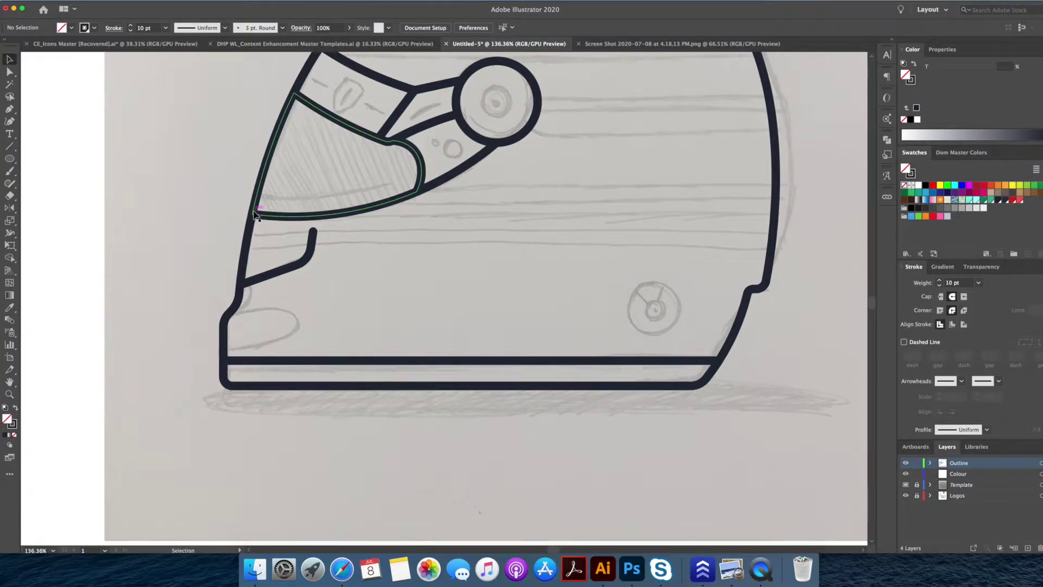
{"action": "left_click", "coordinate": [9, 159]}
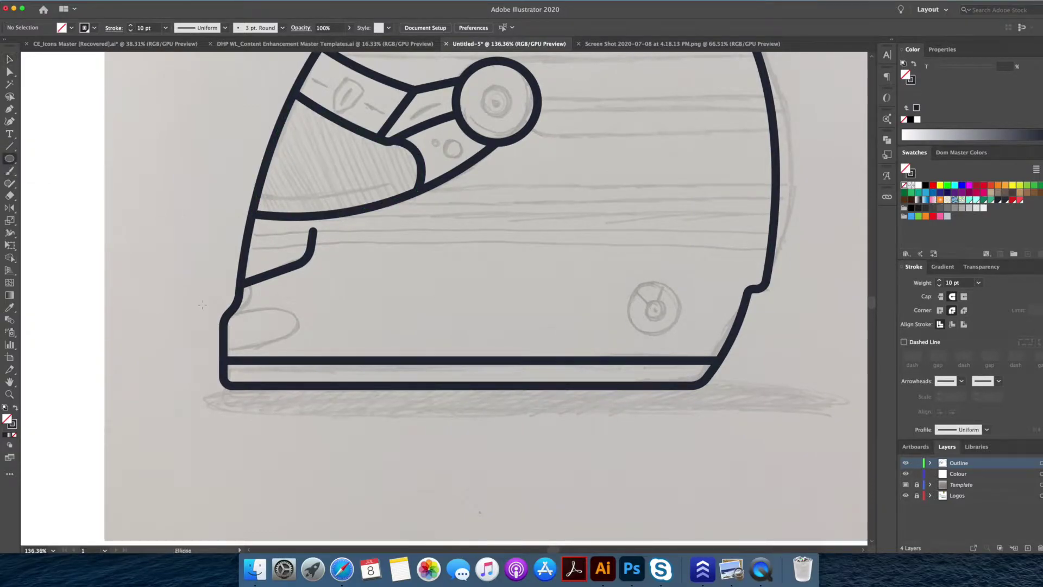
{"action": "left_click_drag", "start_coordinate": [296, 346], "coordinate": [298, 346]}
{"action": "key", "text": "v"}
{"action": "left_click", "coordinate": [239, 297], "text": "shift"}
{"action": "key", "text": "shift+m"}
{"action": "left_click", "coordinate": [204, 329], "text": "alt"}
{"action": "left_click", "coordinate": [196, 361], "text": "super"}
- Draw an outer ring, an inner ring and a solid centre dot, all concentric, over the sketched round fitting at the helmet's lower rear
{"action": "key", "text": "z"}
{"action": "left_click_drag", "start_coordinate": [340, 304], "coordinate": [298, 310]}
{"action": "scroll", "coordinate": [298, 310], "scroll_direction": "down", "scroll_amount": 1}
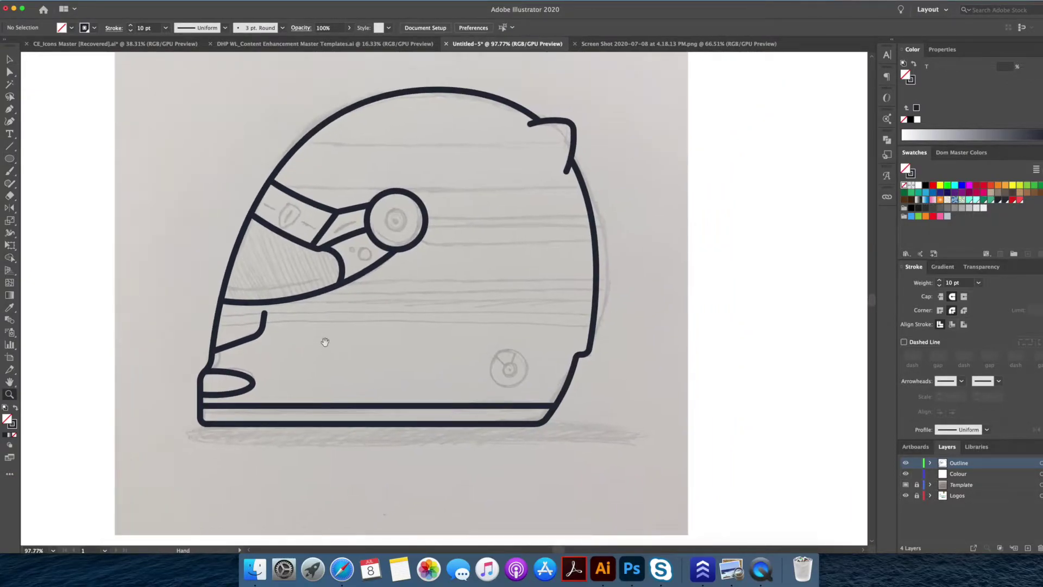
{"action": "scroll", "coordinate": [351, 305], "scroll_direction": "up", "scroll_amount": 3}
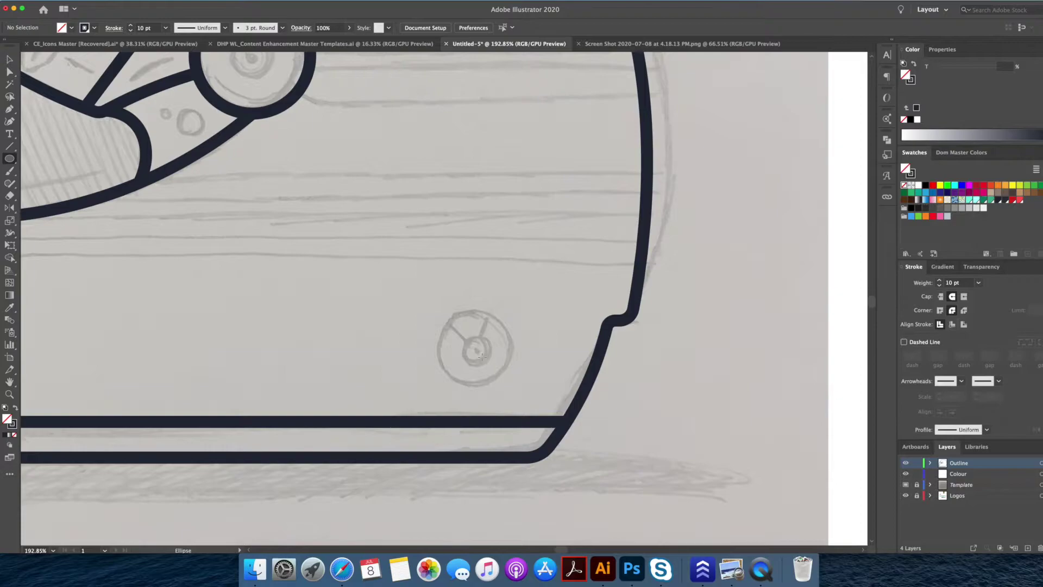
{"action": "left_click_drag", "start_coordinate": [520, 391], "coordinate": [519, 396]}
{"action": "key", "text": "a"}
{"action": "mouse_move", "coordinate": [520, 305]}
{"action": "left_mouse_down"}
{"action": "mouse_move", "coordinate": [492, 332]}
{"action": "mouse_move", "coordinate": [596, 326]}
{"action": "mouse_move", "coordinate": [472, 333]}
{"action": "left_mouse_up"}
{"action": "left_click", "coordinate": [913, 64]}
{"action": "left_click", "coordinate": [598, 292]}
- Draw a closed wedge with the Pen tool over the fitting's upper part, its sides following the two sketched spokes
{"action": "key", "text": "z"}
{"action": "left_click_drag", "start_coordinate": [598, 292], "coordinate": [550, 295]}
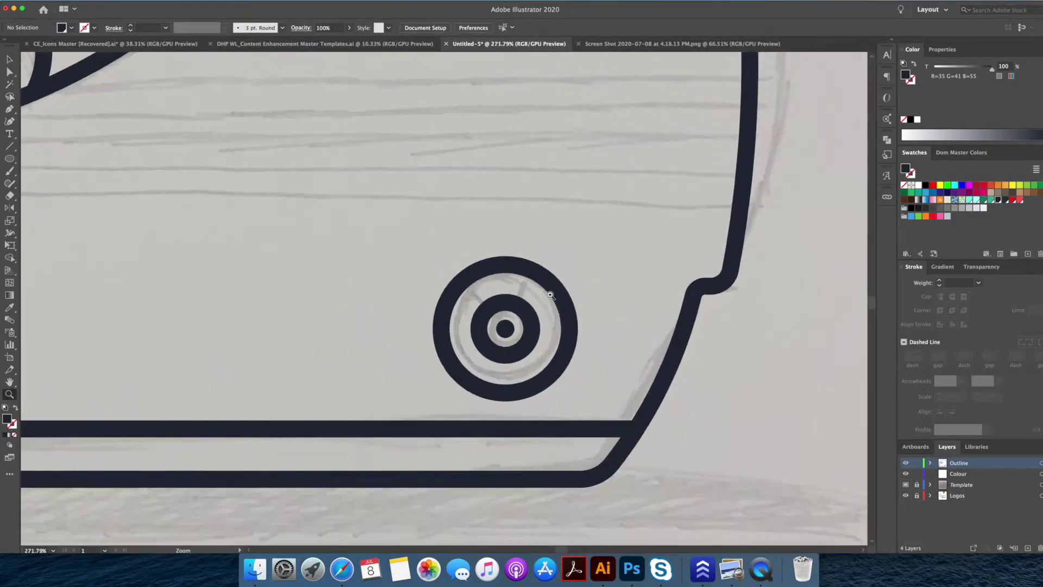
{"action": "left_click", "coordinate": [401, 246]}
{"action": "left_click", "coordinate": [538, 250]}
{"action": "left_click", "coordinate": [519, 306]}
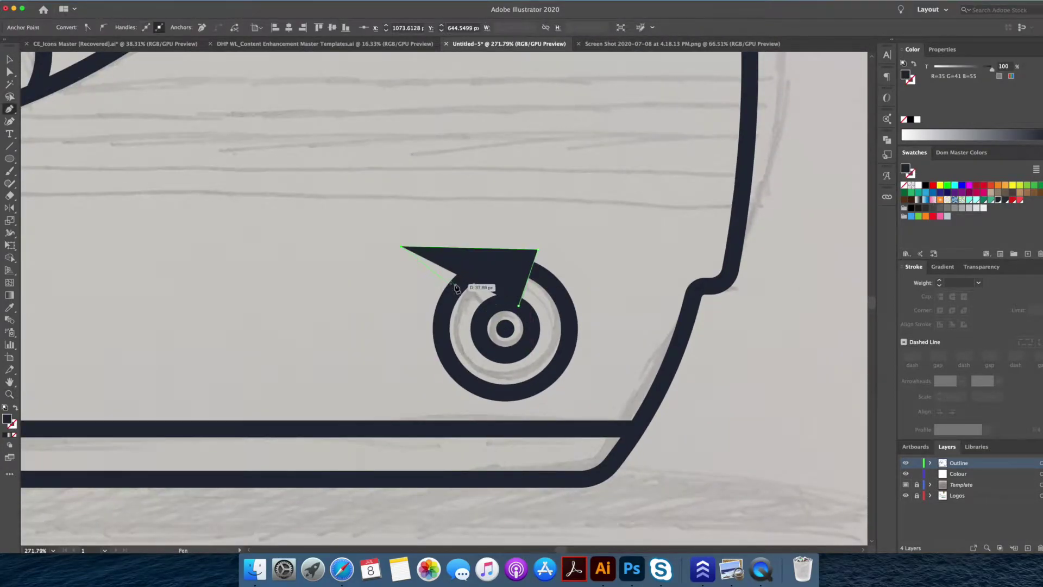
{"action": "left_click", "coordinate": [459, 284]}
{"action": "left_click", "coordinate": [486, 312]}
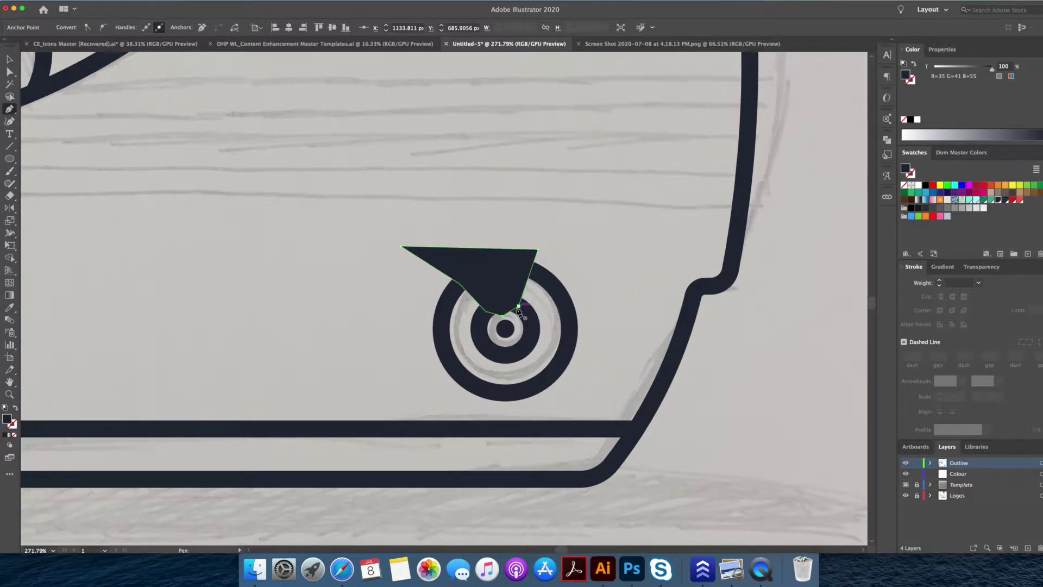
- Trim the wedge with the Shape Builder so that it only spans the band between the fitting's outer and inner rings
{"action": "key", "text": "v"}
{"action": "left_click", "coordinate": [564, 305], "text": "shift"}
{"action": "key", "text": "shift+m"}
{"action": "left_click", "coordinate": [512, 260], "text": "alt"}
{"action": "key", "text": "v"}
{"action": "left_click", "coordinate": [516, 241]}
{"action": "left_click", "coordinate": [517, 286]}
{"action": "left_click", "coordinate": [528, 317], "text": "shift"}
{"action": "key", "text": "shift+m"}
{"action": "left_click", "coordinate": [507, 309], "text": "alt"}
{"action": "key", "text": "v"}
{"action": "key", "text": "super+shift+a"}
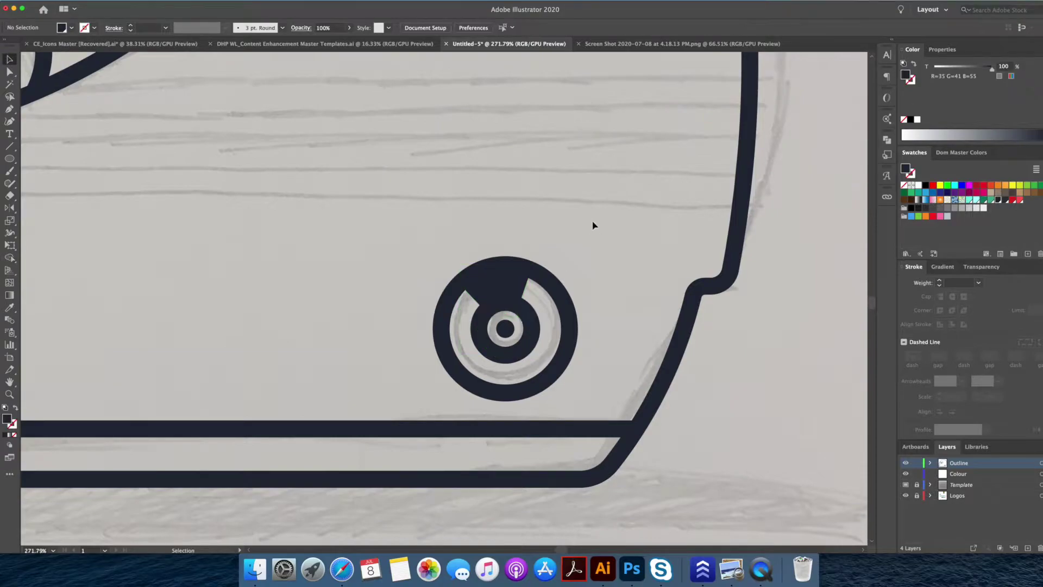
- Give the wedge the rings' unfilled outline style with a 7 pt stroke
{"action": "left_click", "coordinate": [506, 277]}
{"action": "key", "text": "i"}
{"action": "left_click", "coordinate": [553, 319]}
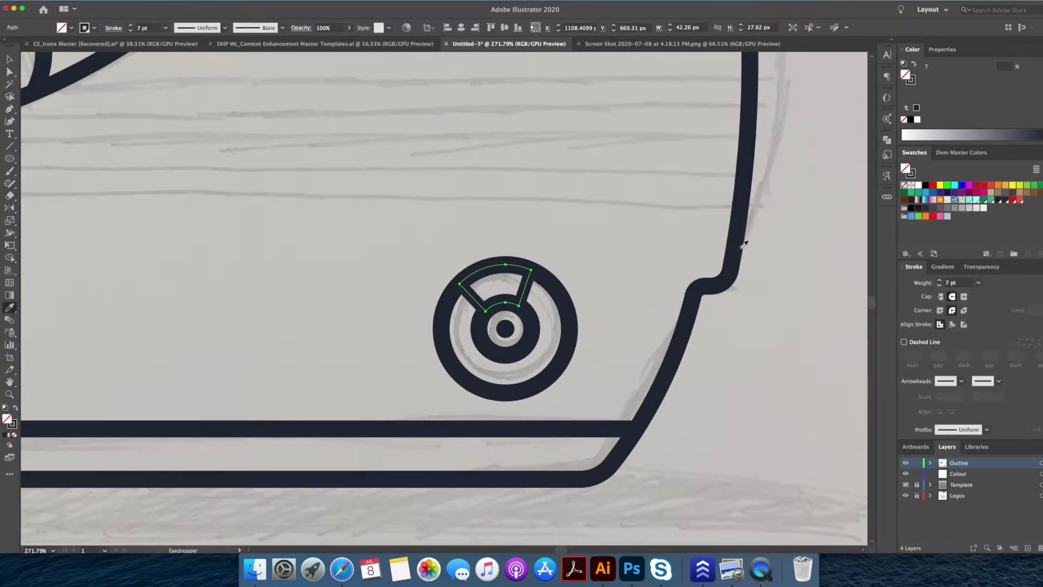
{"action": "key", "text": "v"}
{"action": "left_click", "coordinate": [596, 201]}
- Copy the rear fitting's inner ring and centre dot into the middle of the visor pivot circle and enlarge the ring to about 35 px
{"action": "key", "text": "z"}
{"action": "left_click_drag", "start_coordinate": [596, 200], "coordinate": [583, 268]}
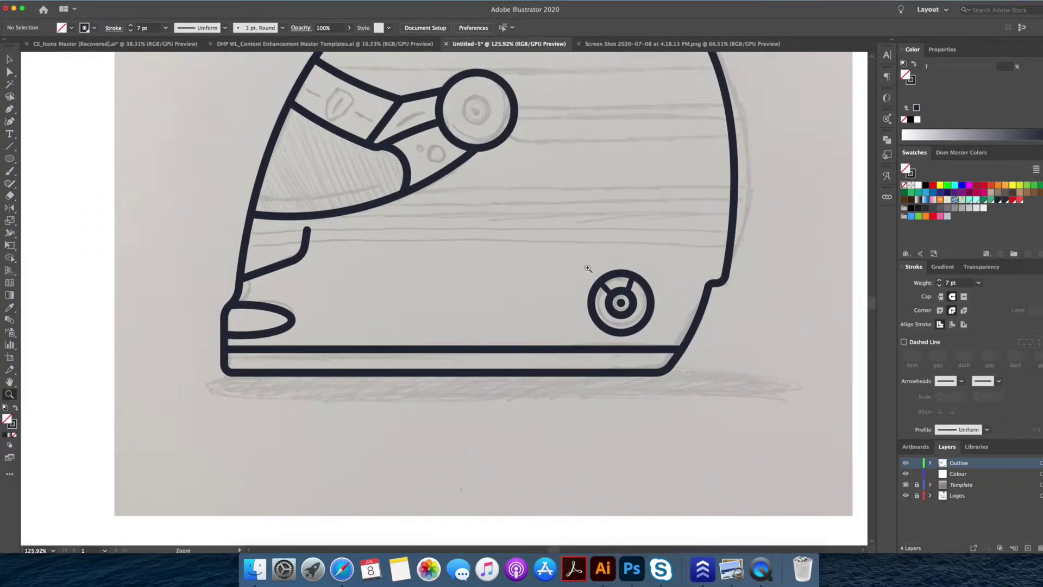
{"action": "left_click_drag", "start_coordinate": [636, 301], "coordinate": [639, 380]}
{"action": "left_click_drag", "start_coordinate": [450, 170], "coordinate": [478, 170]}
{"action": "key", "text": "v"}
{"action": "left_click_drag", "start_coordinate": [694, 459], "coordinate": [489, 196]}
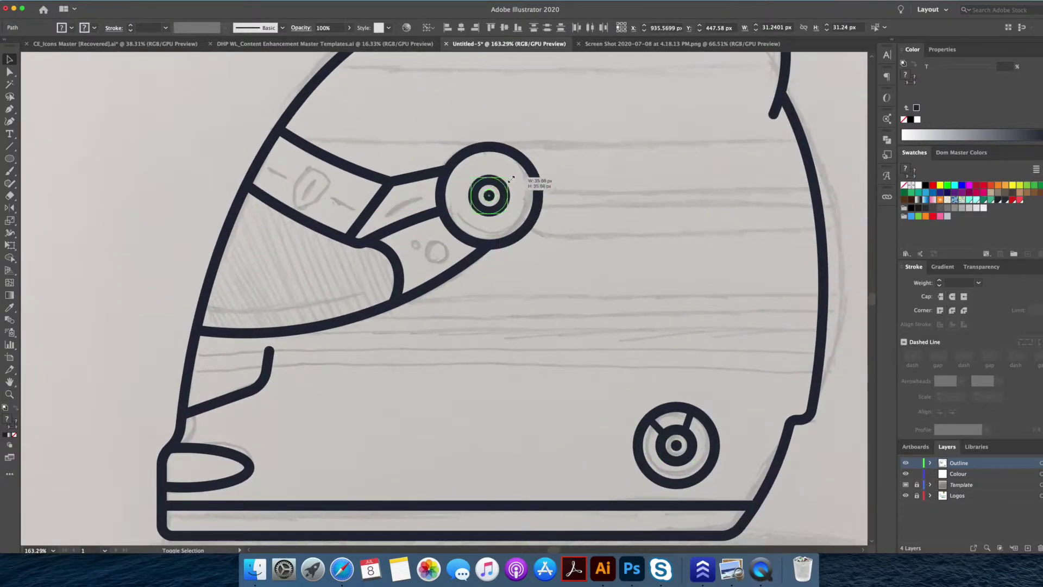
{"action": "left_click", "coordinate": [624, 192]}
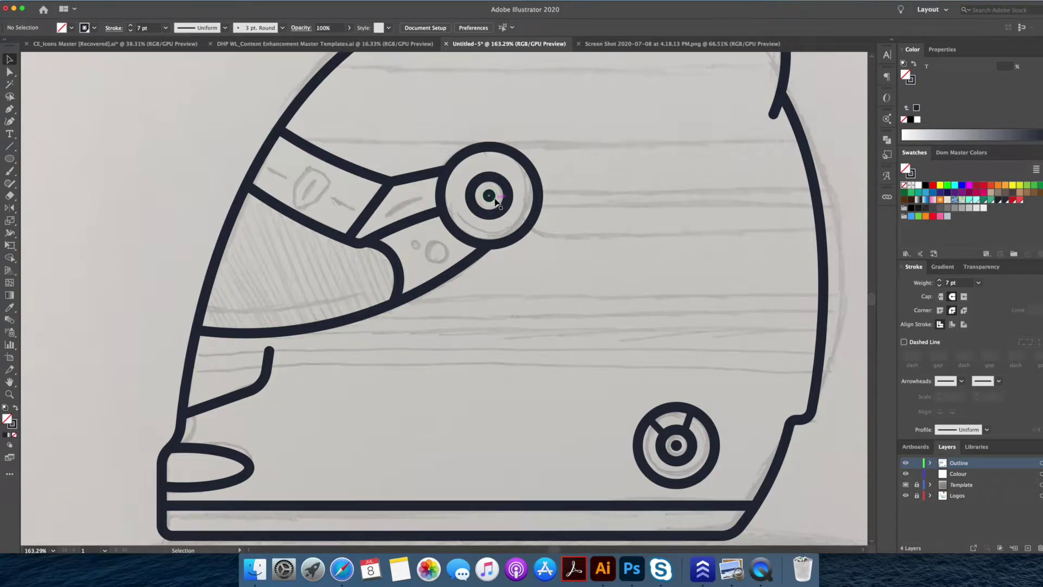
- Place a larger and a smaller solid dot over the two sketched circles on the visor's side plate below the pivot
{"action": "left_click_drag", "start_coordinate": [443, 257], "coordinate": [482, 211]}
{"action": "left_click_drag", "start_coordinate": [472, 233], "coordinate": [396, 228]}
{"action": "left_click", "coordinate": [440, 170]}
{"action": "left_click_drag", "start_coordinate": [440, 170], "coordinate": [391, 177]}
{"action": "left_click_drag", "start_coordinate": [391, 177], "coordinate": [441, 248]}
{"action": "scroll", "coordinate": [442, 247], "scroll_direction": "down", "scroll_amount": 6}
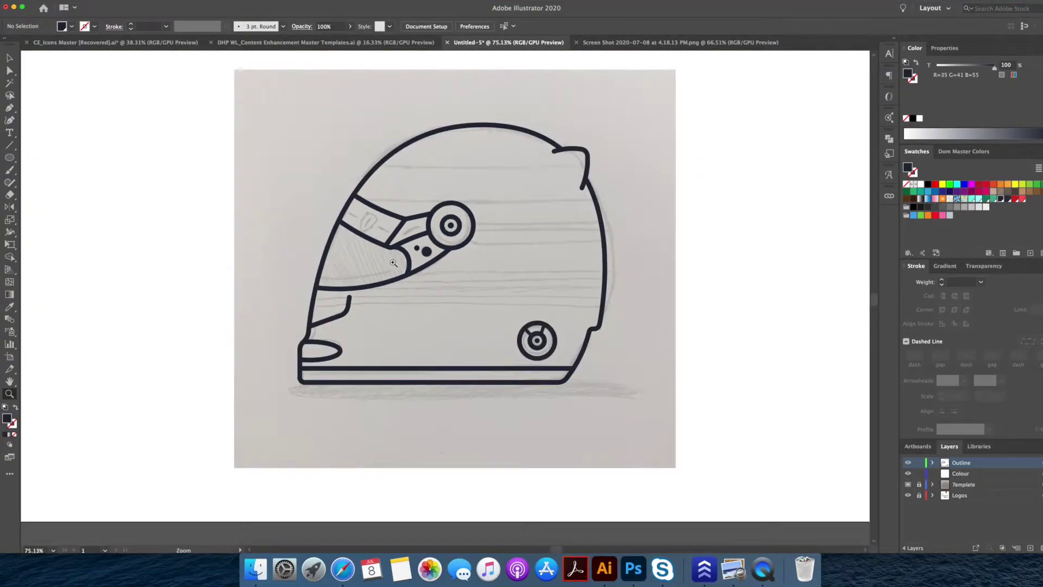
- Duplicate the visor window outline about 25 px straight up
{"action": "scroll", "coordinate": [368, 292], "scroll_direction": "up", "scroll_amount": 3}
{"action": "key", "text": "v"}
{"action": "left_click", "coordinate": [385, 278]}
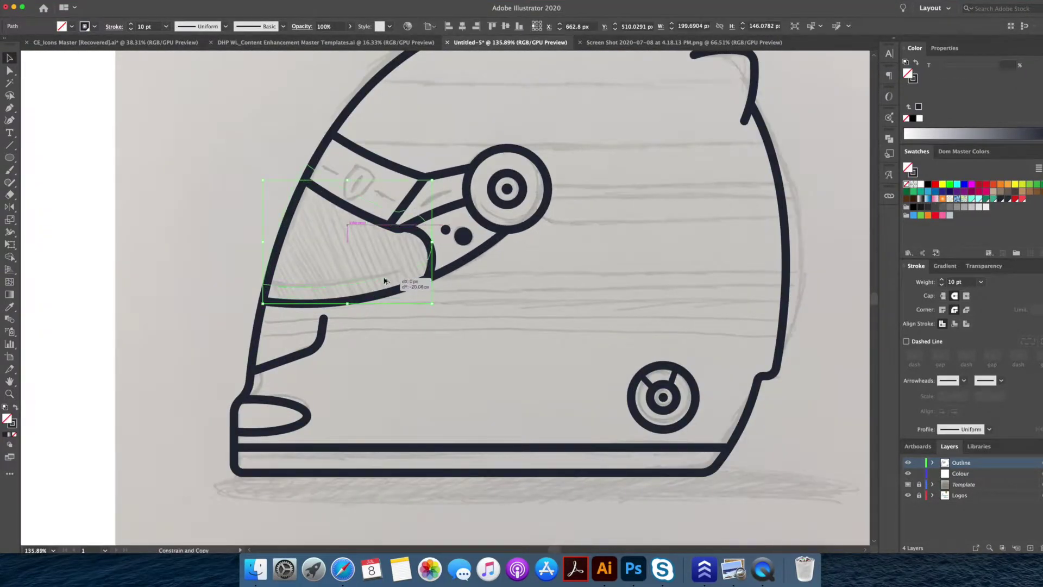
- Delete the rear, upper and front segments of the duplicated visor outline, keeping only its lower curve
{"action": "key", "text": "a"}
{"action": "left_click", "coordinate": [423, 266]}
{"action": "key", "text": "Delete"}
{"action": "key", "text": "v"}
{"action": "double_click", "coordinate": [408, 231]}
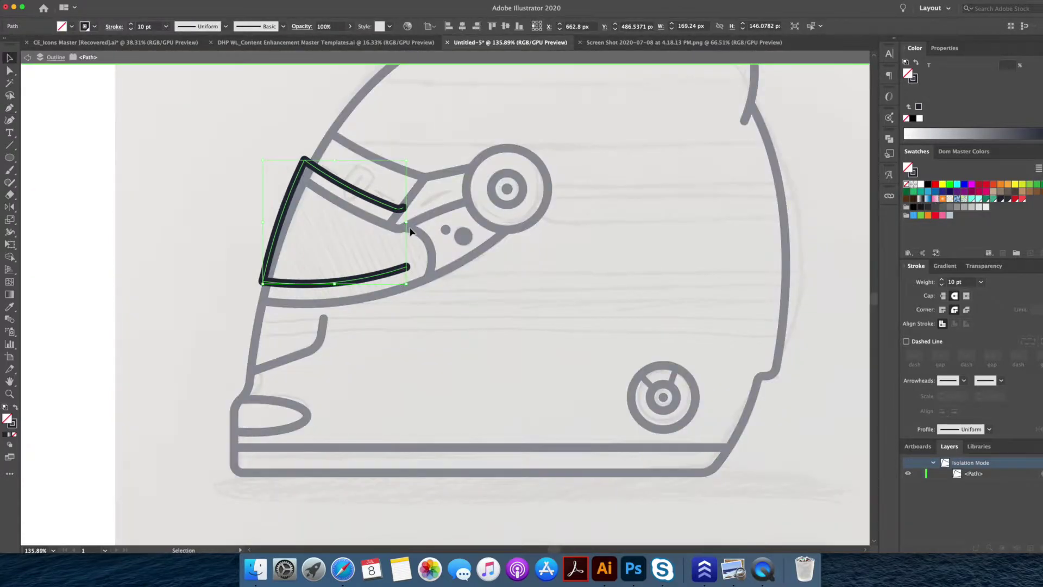
{"action": "key", "text": "a"}
{"action": "left_click", "coordinate": [380, 198]}
{"action": "key", "text": "Delete"}
{"action": "left_click", "coordinate": [266, 258]}
{"action": "key", "text": "Delete"}
{"action": "key", "text": "v"}
{"action": "double_click", "coordinate": [244, 250]}
- Trim the front end of the lower visor curve at the visor's front edge with the Shape Builder
{"action": "key", "text": "z"}
{"action": "left_click_drag", "start_coordinate": [241, 270], "coordinate": [293, 270]}
{"action": "key", "text": "v"}
{"action": "left_click", "coordinate": [299, 292]}
{"action": "left_click", "coordinate": [301, 276], "text": "shift"}
{"action": "key", "text": "shift+m"}
{"action": "left_click", "coordinate": [286, 294], "text": "alt"}
- Set the stroke weight of the curved line inside the visor to 6 pt
{"action": "key", "text": "z"}
{"action": "left_click_drag", "start_coordinate": [275, 237], "coordinate": [223, 248]}
{"action": "key", "text": "v"}
{"action": "left_click", "coordinate": [424, 276]}
{"action": "double_click", "coordinate": [941, 284]}
{"action": "double_click", "coordinate": [942, 284]}
{"action": "left_click", "coordinate": [626, 346]}
- Break the curved visor line with a short gap near its rear end by adding anchor points and deleting the segment between them
{"action": "key", "text": "z"}
{"action": "left_click_drag", "start_coordinate": [458, 260], "coordinate": [498, 261]}
{"action": "key", "text": "v"}
{"action": "left_click", "coordinate": [493, 260]}
{"action": "key", "text": "p"}
{"action": "left_click", "coordinate": [431, 276]}
{"action": "left_click", "coordinate": [445, 274]}
{"action": "key", "text": "a"}
{"action": "key", "text": "Delete"}
{"action": "key", "text": "v"}
{"action": "left_click", "coordinate": [648, 330]}
- Set the stroke weight of the angled chin line below the visor to 8 pt
{"action": "key", "text": "z"}
{"action": "left_click_drag", "start_coordinate": [648, 329], "coordinate": [538, 344]}
{"action": "key", "text": "v"}
{"action": "left_click", "coordinate": [510, 356]}
{"action": "scroll", "coordinate": [538, 310], "scroll_direction": "right", "scroll_amount": 5}
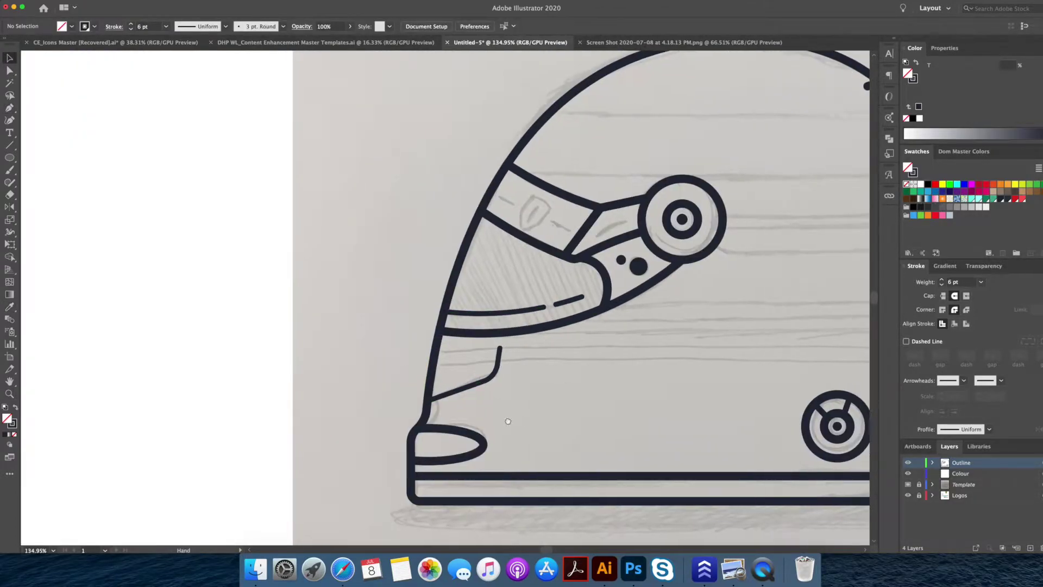
{"action": "left_click", "coordinate": [513, 403]}
- Hide the Template layer so that only the vector outline of the whole helmet shows
{"action": "key", "text": "z"}
{"action": "left_click_drag", "start_coordinate": [559, 375], "coordinate": [465, 342]}
{"action": "key", "text": "space"}
{"action": "left_click", "coordinate": [907, 485]}
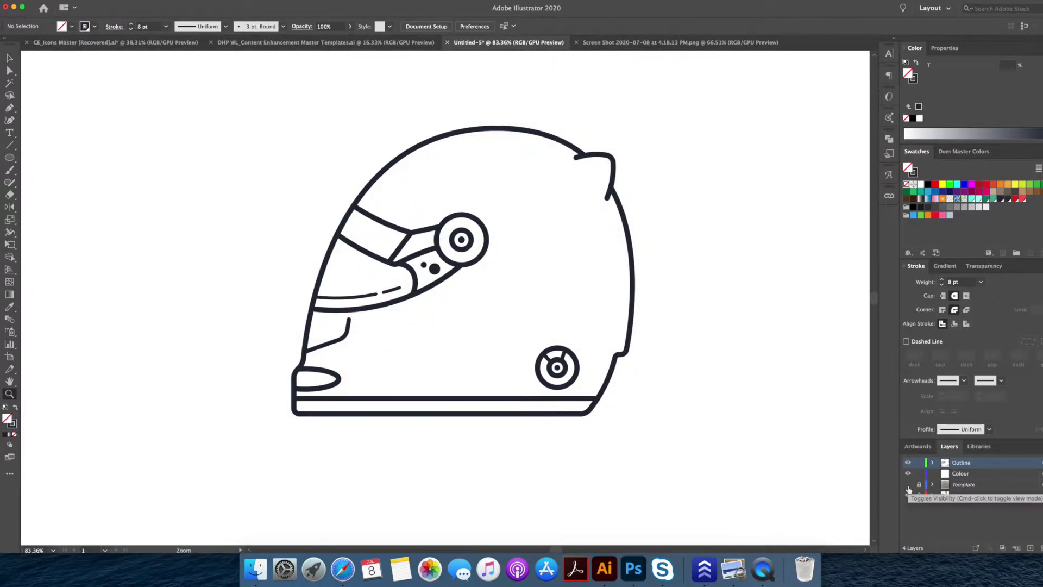
- Place a filled, strokeless copy of the helmet outline on the Colour layer and colour it light red (R 255, G 90, B 86)
{"action": "left_click", "coordinate": [633, 298]}
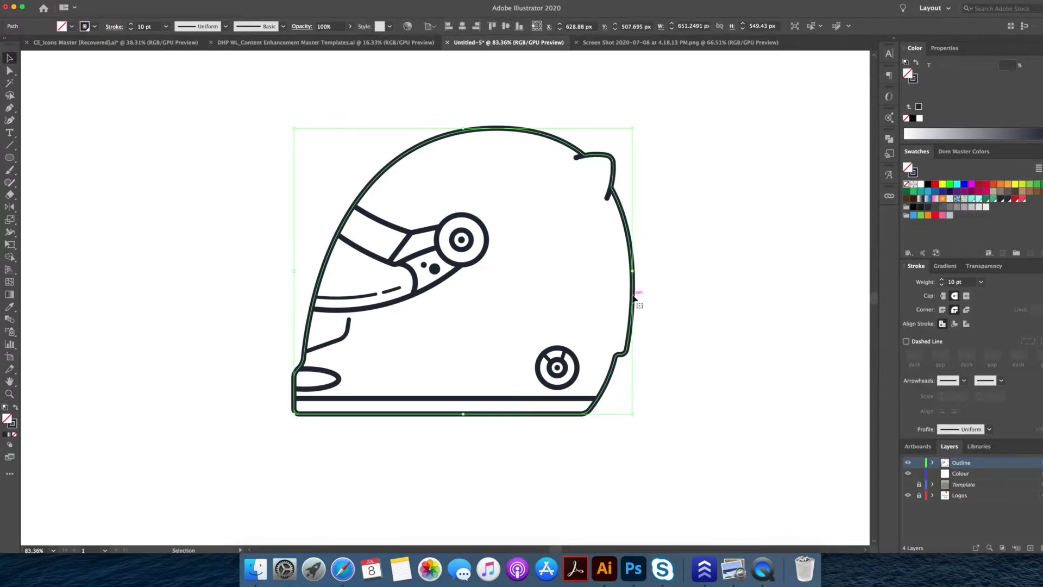
{"action": "key", "text": "shift+x"}
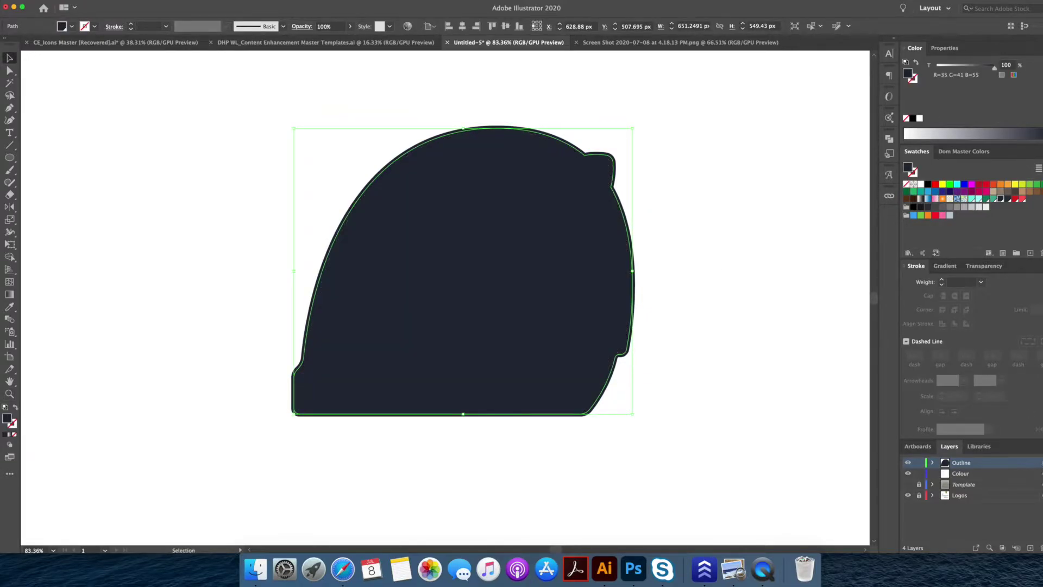
{"action": "left_click_drag", "start_coordinate": [1041, 463], "coordinate": [1041, 473]}
{"action": "left_click", "coordinate": [1022, 200]}
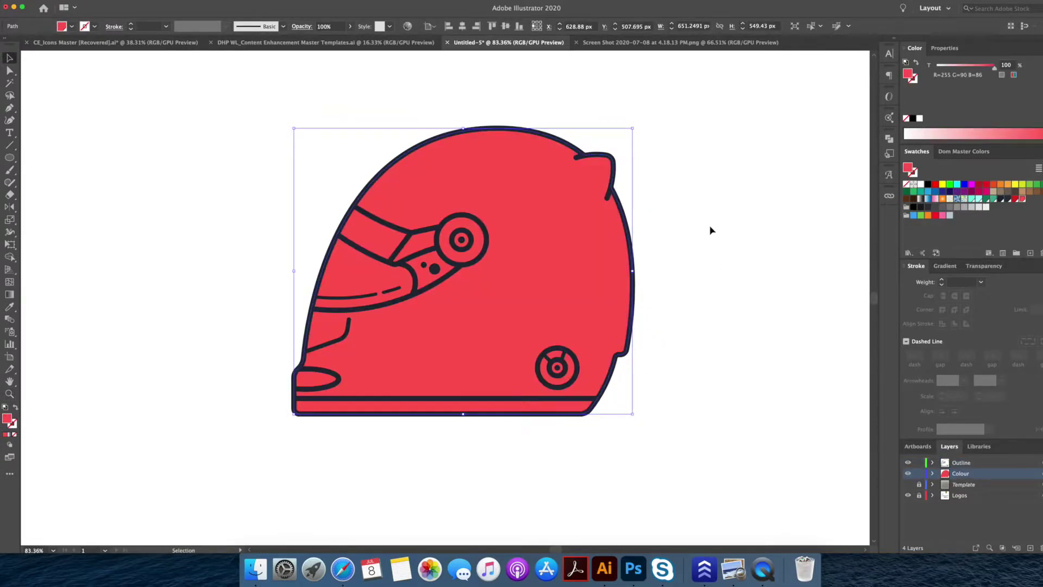
{"action": "left_click", "coordinate": [713, 233]}
- Add a strokeless dark fill (R 43, G 50, B 63) for the helmet's base band on the Colour layer
{"action": "key", "text": "a"}
{"action": "left_click", "coordinate": [560, 399]}
{"action": "key", "text": "i"}
{"action": "left_click", "coordinate": [599, 306]}
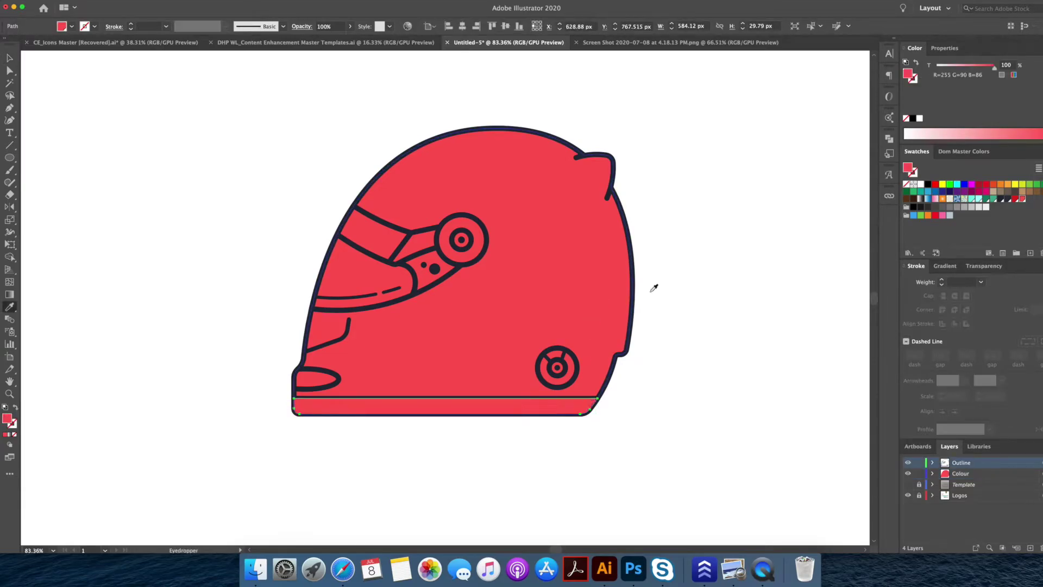
{"action": "left_click", "coordinate": [1007, 199]}
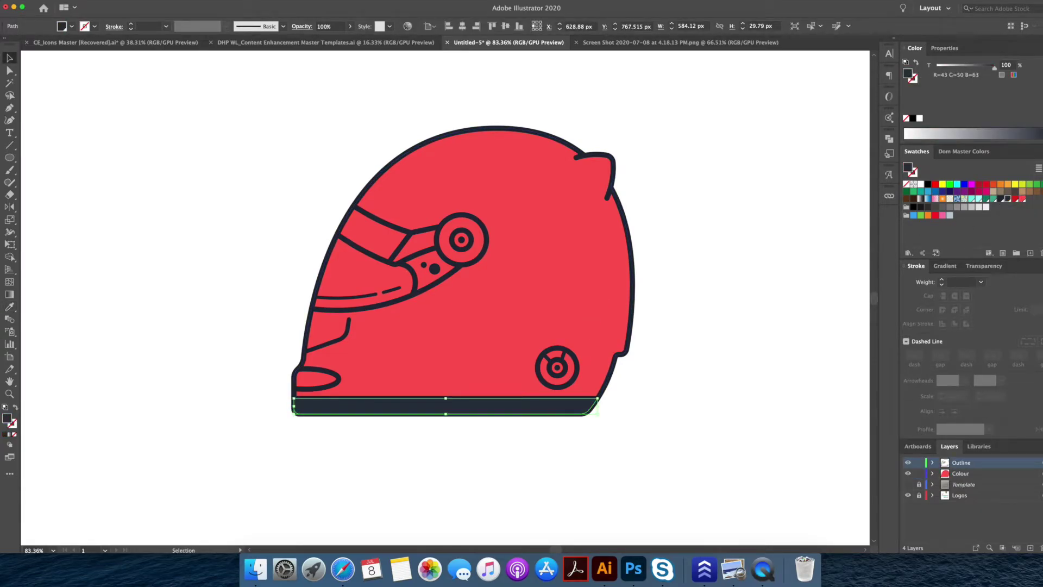
{"action": "key", "text": "v"}
{"action": "left_click", "coordinate": [747, 439]}
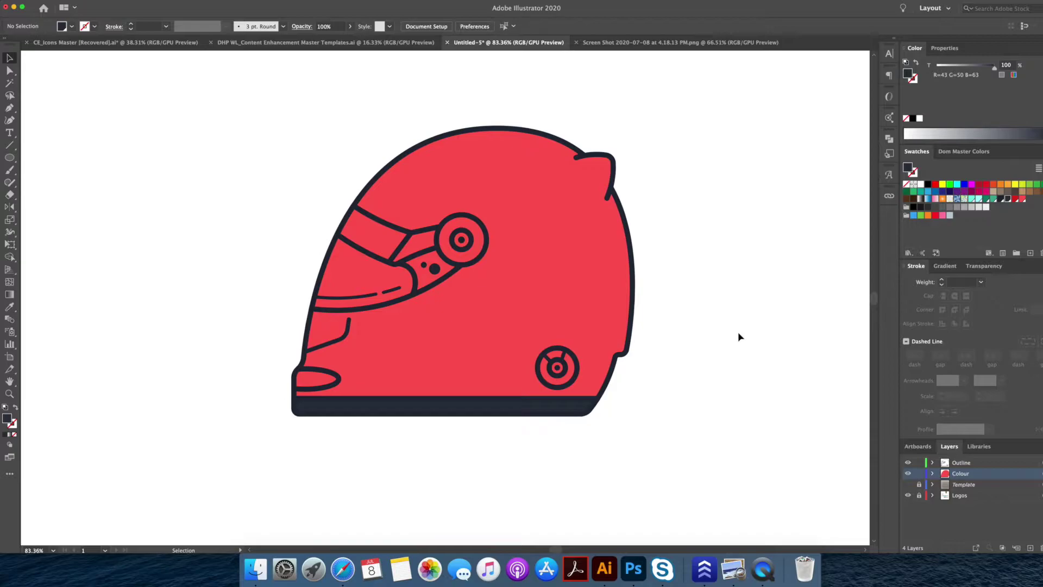
- Add a strokeless darker red fill (R 223, G 37, B 30) for the chin vent on the Colour layer
{"action": "left_click", "coordinate": [335, 387]}
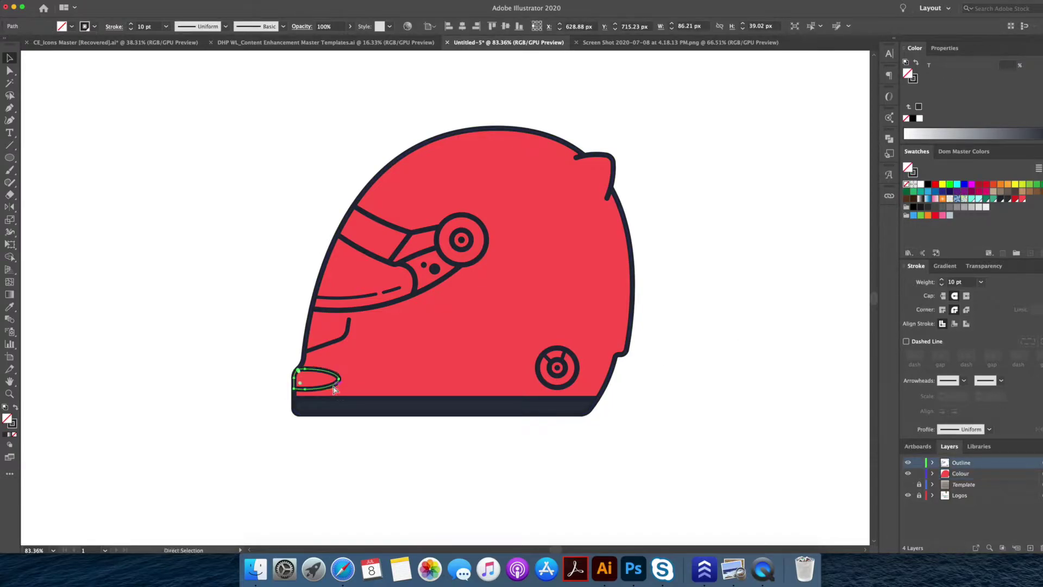
{"action": "key", "text": "i"}
{"action": "left_click", "coordinate": [493, 337]}
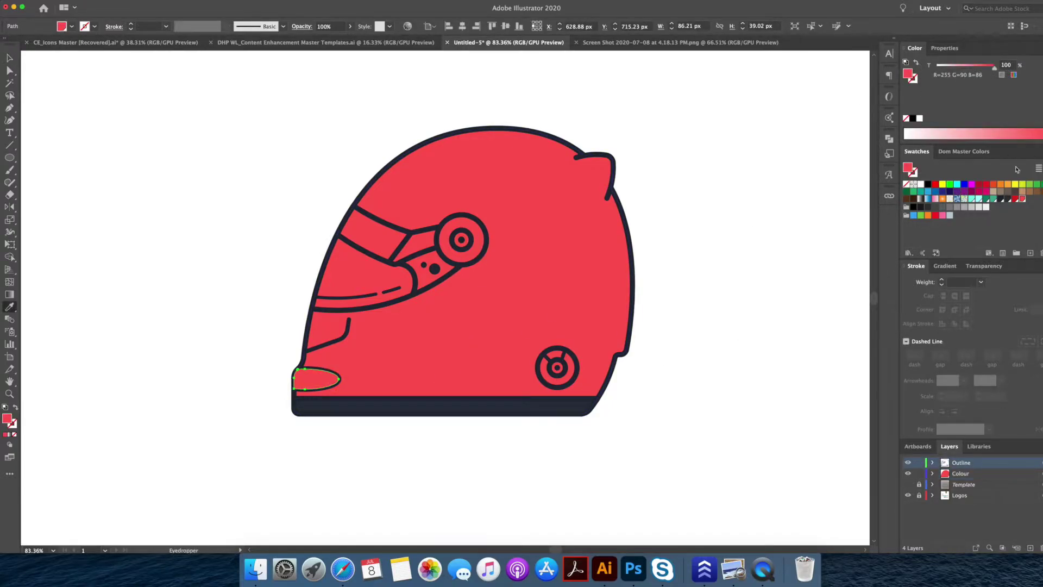
{"action": "left_click", "coordinate": [1015, 199]}
{"action": "key", "text": "v"}
{"action": "left_click_drag", "start_coordinate": [1041, 463], "coordinate": [1040, 473]}
{"action": "left_click", "coordinate": [641, 477]}
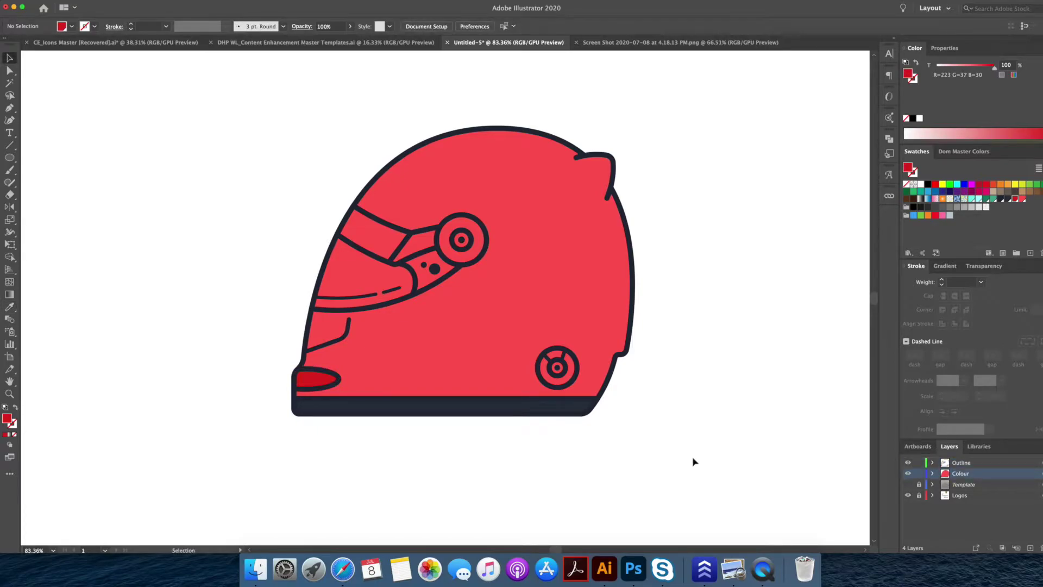
- Set the stroke weight of the chin vent's outline to 7 pt
{"action": "left_click", "coordinate": [333, 390]}
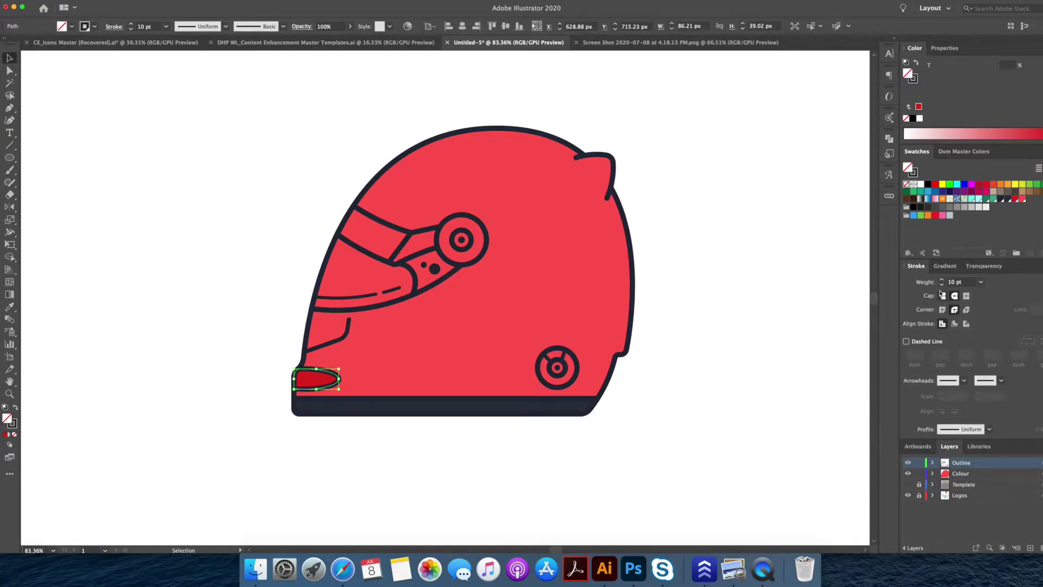
{"action": "left_click", "coordinate": [701, 412]}
{"action": "scroll", "coordinate": [663, 418], "scroll_direction": "up", "scroll_amount": 1}
{"action": "scroll", "coordinate": [663, 418], "scroll_direction": "right", "scroll_amount": 1}
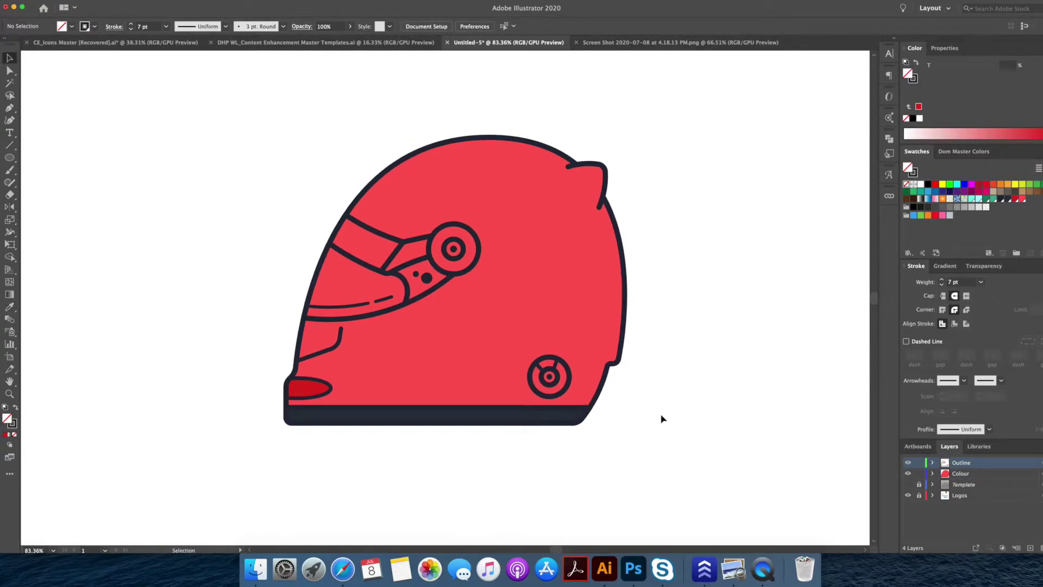
- Add a light grey fill (F2F2F2) for the rear fitting's inner ring on the Colour layer
{"action": "left_click", "coordinate": [554, 389]}
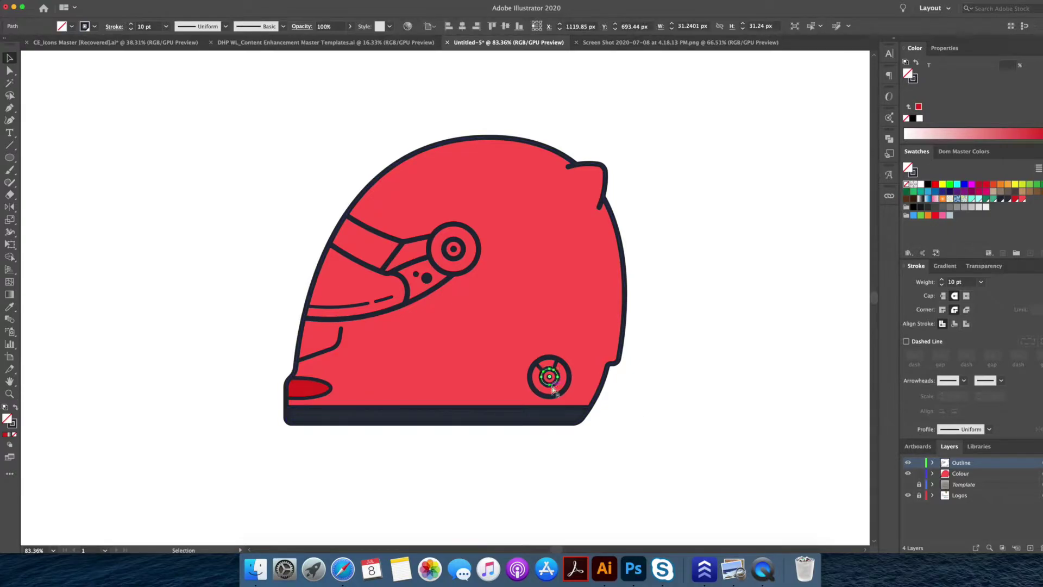
{"action": "left_click", "coordinate": [986, 208]}
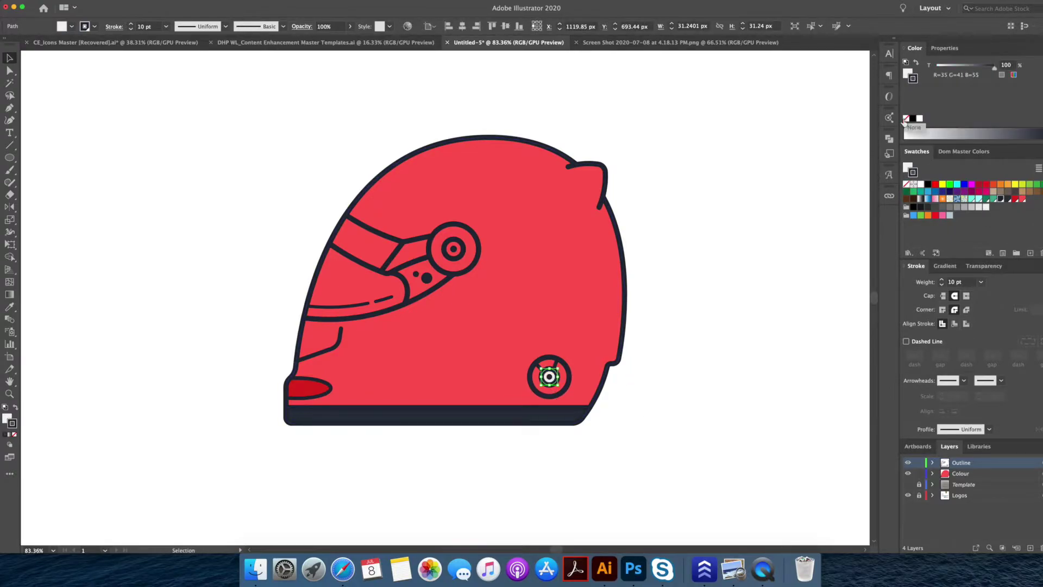
{"action": "left_click_drag", "start_coordinate": [1041, 462], "coordinate": [1041, 473]}
{"action": "left_click", "coordinate": [622, 438]}
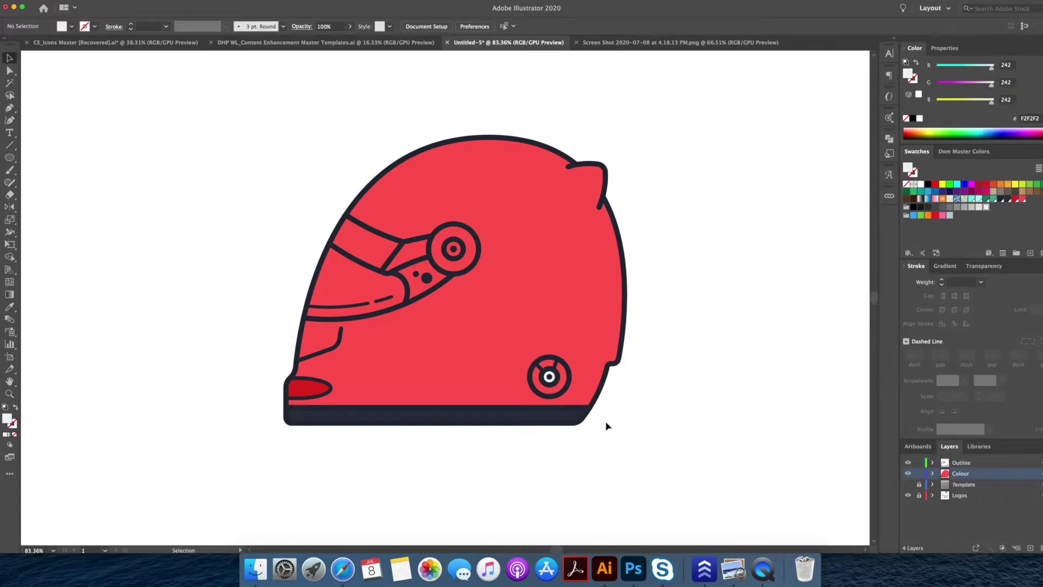
- Fill the rear fitting's outer circle on the Colour layer with the helmet's light red
{"action": "left_click", "coordinate": [564, 393]}
{"action": "key", "text": "super+shift+a"}
{"action": "left_click", "coordinate": [592, 350]}
{"action": "left_click", "coordinate": [744, 457]}
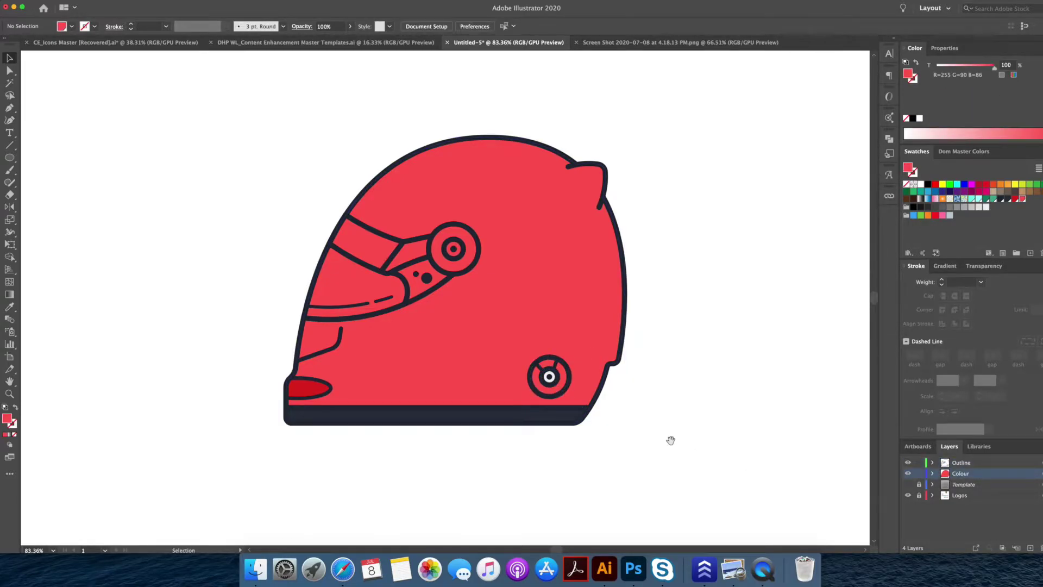
- Fill the visor pivot circle on the Colour layer with the dark colour sampled from the base band
{"action": "left_click_drag", "start_coordinate": [672, 442], "coordinate": [693, 449]}
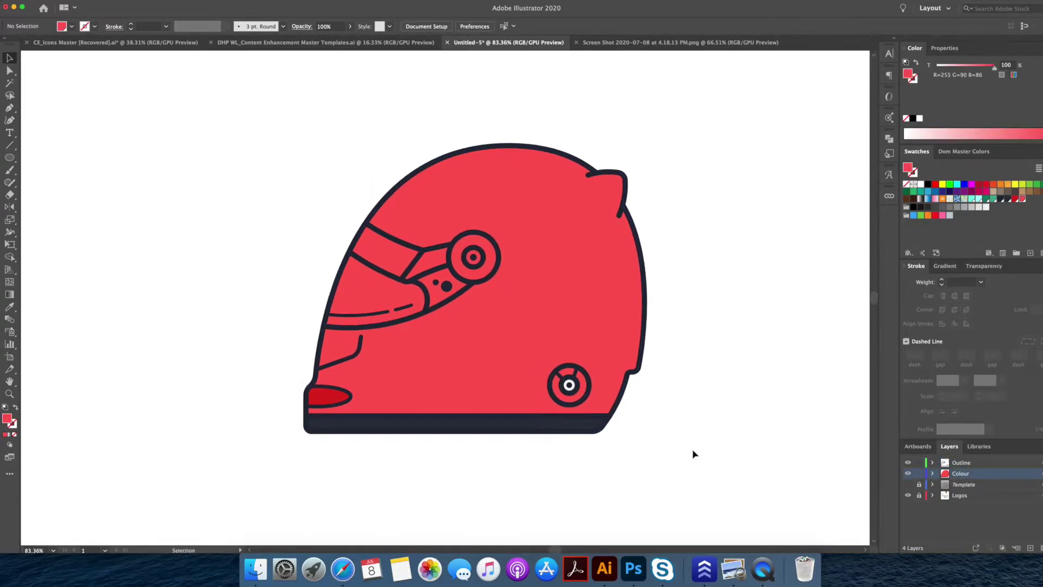
{"action": "left_click", "coordinate": [492, 278]}
{"action": "key", "text": "i"}
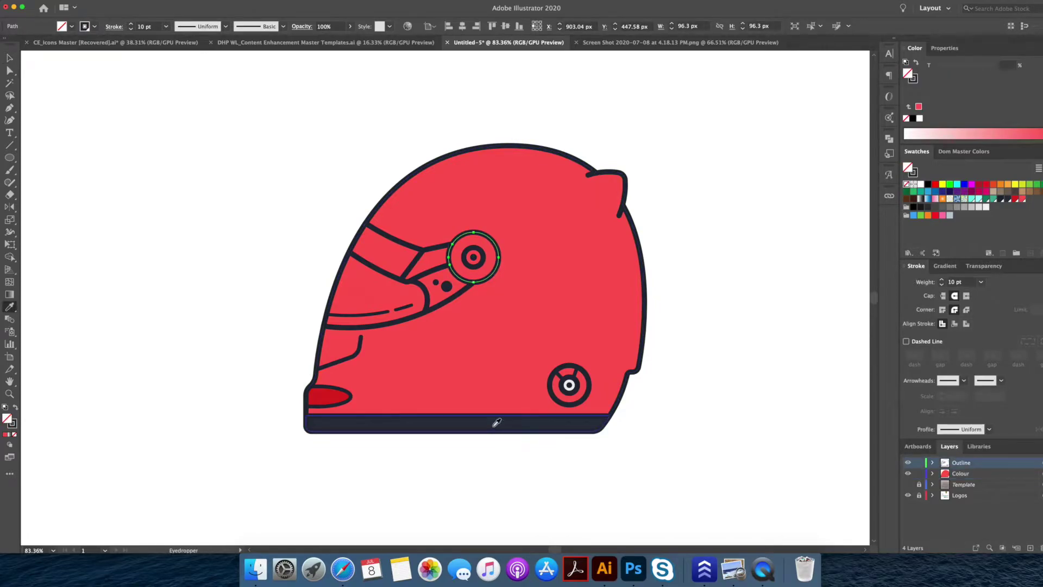
{"action": "left_click", "coordinate": [494, 422]}
{"action": "left_click", "coordinate": [656, 430]}
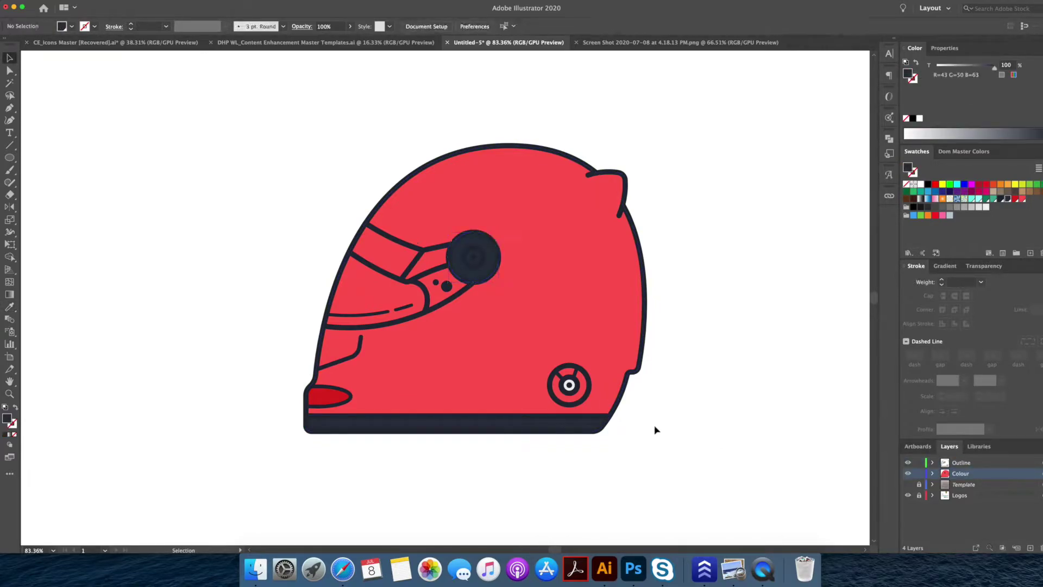
- Fill the ring at the centre of the visor pivot with light grey (E6E6E6) on the Colour layer
{"action": "left_click", "coordinate": [481, 271]}
{"action": "left_click", "coordinate": [980, 207]}
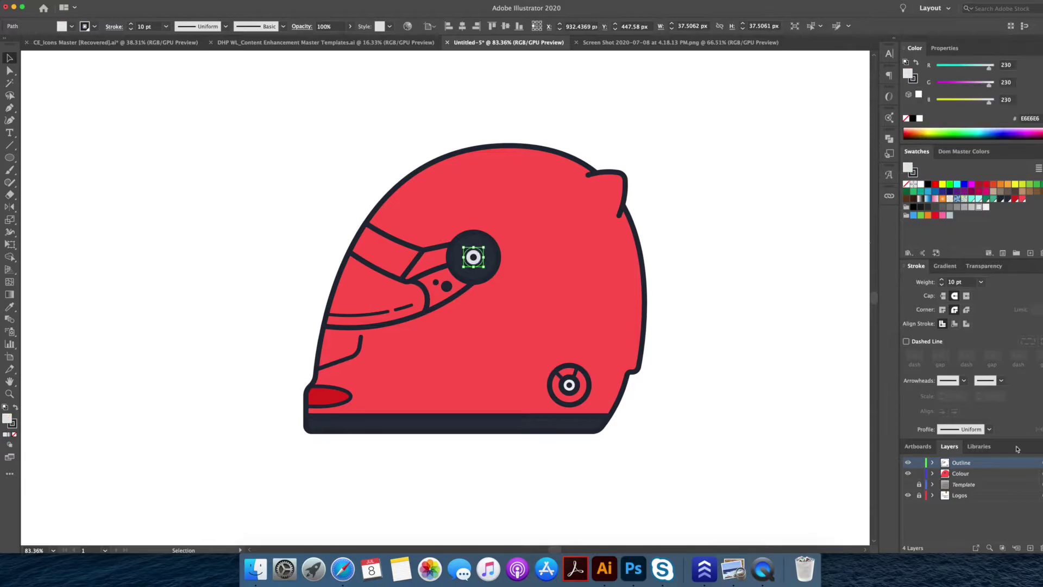
{"action": "left_click", "coordinate": [802, 427]}
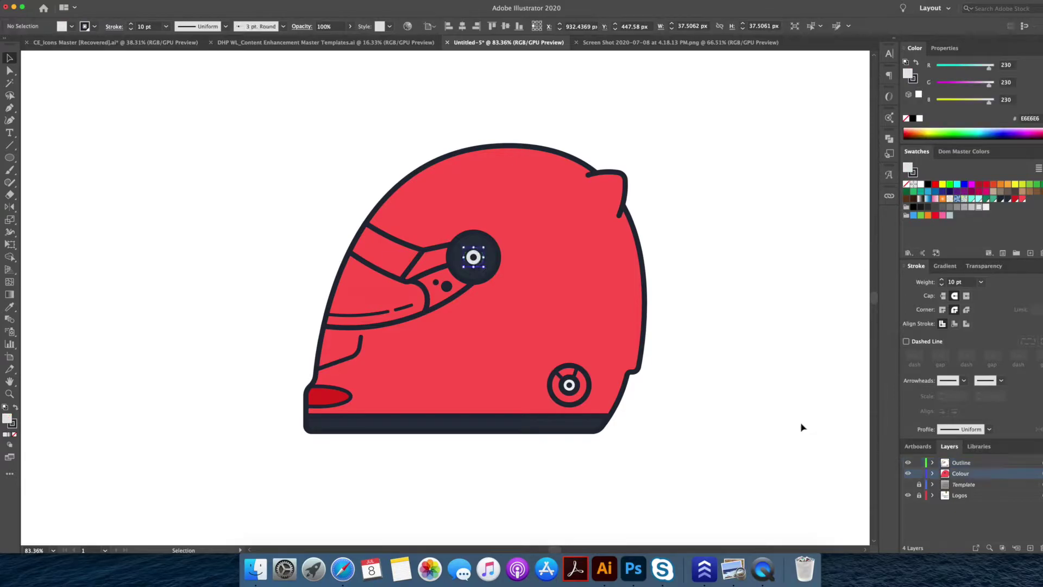
- Fill the visor's side arm below the pivot with the pivot circle's dark colour and place the fill on the Colour layer
{"action": "left_click", "coordinate": [461, 296]}
{"action": "key", "text": "i"}
{"action": "left_click", "coordinate": [481, 270]}
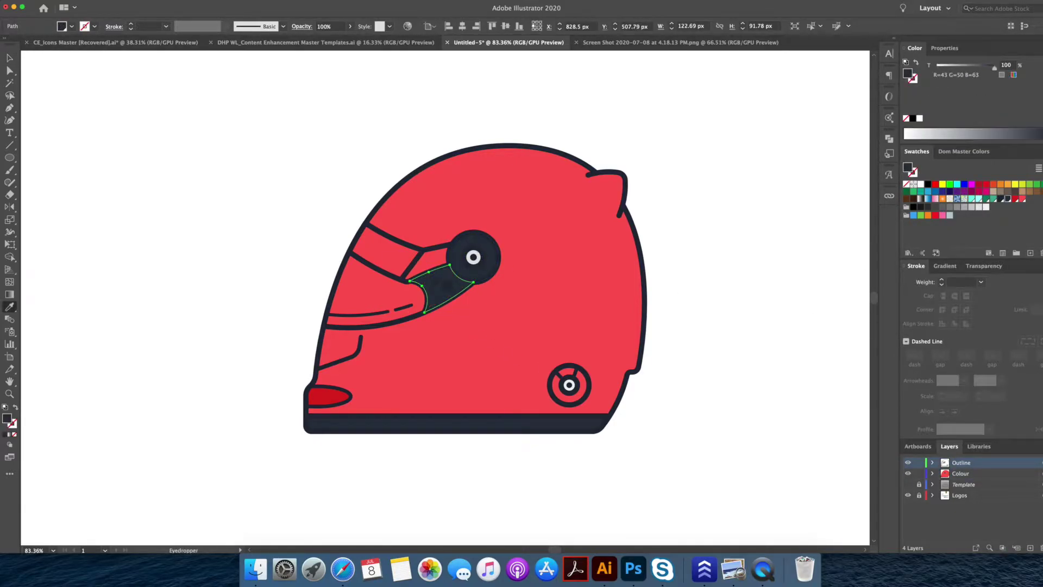
{"action": "left_click_drag", "start_coordinate": [1040, 462], "coordinate": [1041, 473]}
{"action": "key", "text": "v"}
{"action": "left_click", "coordinate": [666, 461]}
- Fill the band above the visor with light grey (F2F2F2) on the Colour layer
{"action": "left_click", "coordinate": [435, 246]}
{"action": "key", "text": "i"}
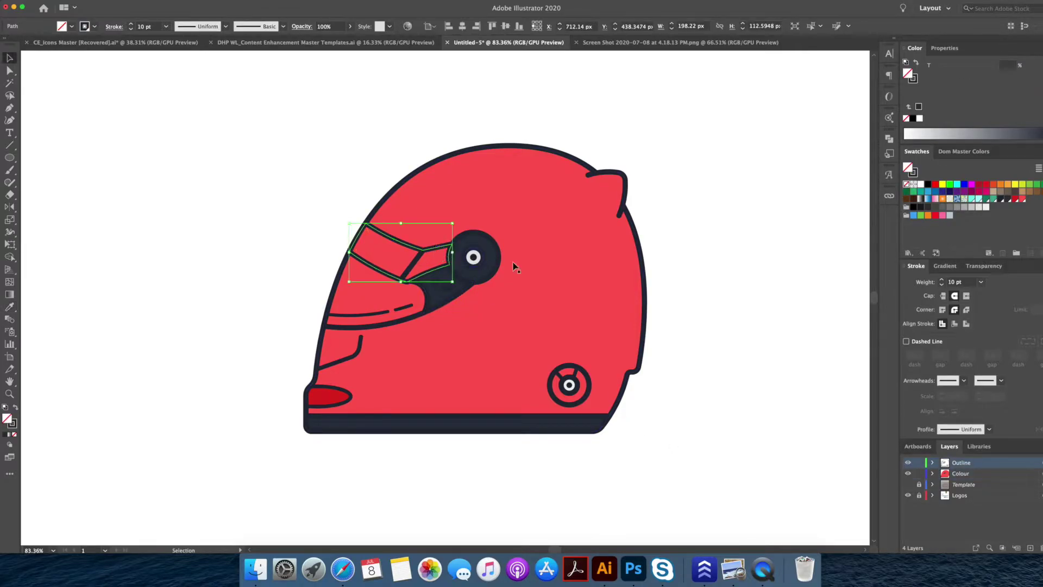
{"action": "left_click", "coordinate": [986, 208]}
{"action": "left_click", "coordinate": [682, 366]}
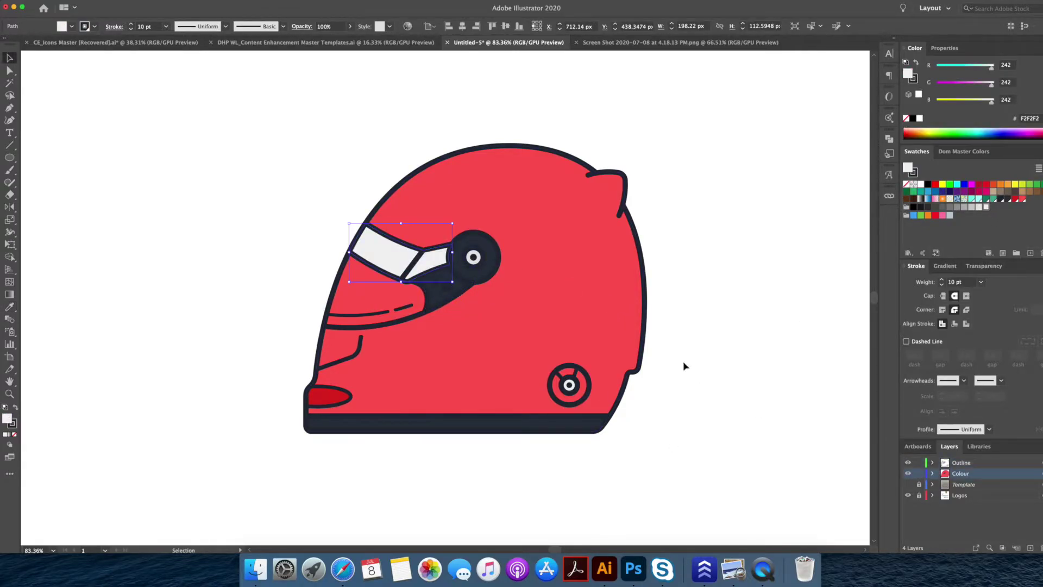
- Fill the front section of the band above the visor with the helmet's light red on the Colour layer
{"action": "left_click", "coordinate": [416, 266]}
{"action": "left_click", "coordinate": [917, 63]}
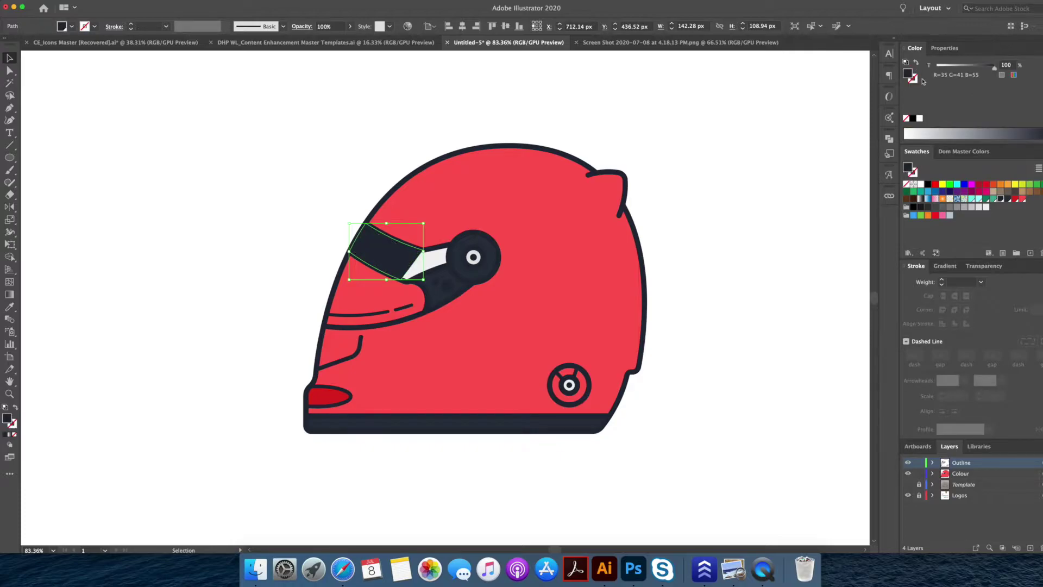
{"action": "left_click", "coordinate": [1015, 198]}
{"action": "left_click_drag", "start_coordinate": [1041, 462], "coordinate": [1041, 473]}
{"action": "key", "text": "i"}
{"action": "left_click", "coordinate": [610, 289]}
{"action": "key", "text": "v"}
{"action": "left_click", "coordinate": [747, 279]}
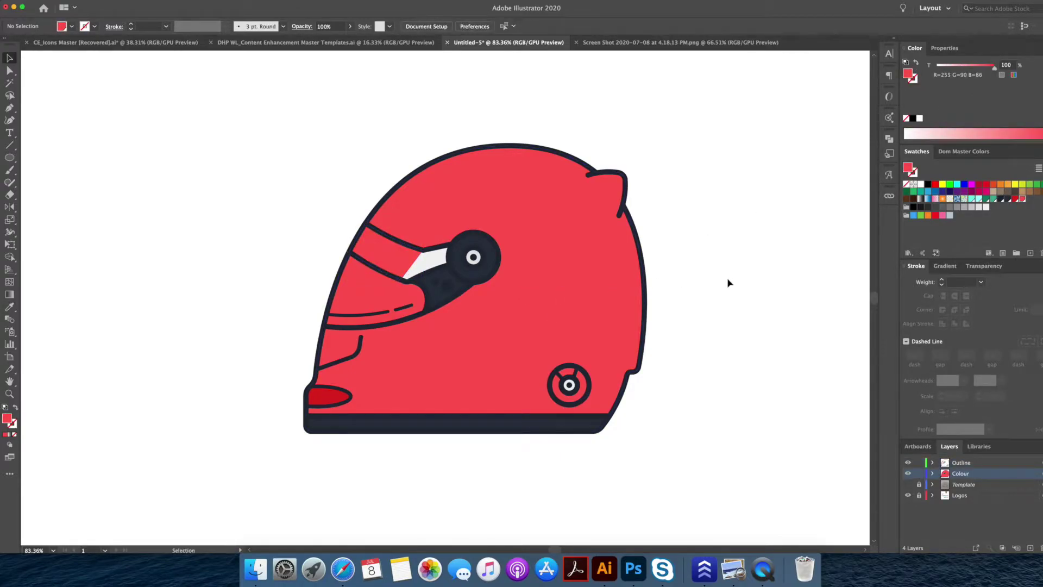
- Add a grey fill (999999) for the visor and move it to the Colour layer
{"action": "left_click", "coordinate": [371, 328]}
{"action": "key", "text": "v"}
{"action": "key", "text": "shift+x"}
{"action": "left_click", "coordinate": [955, 209]}
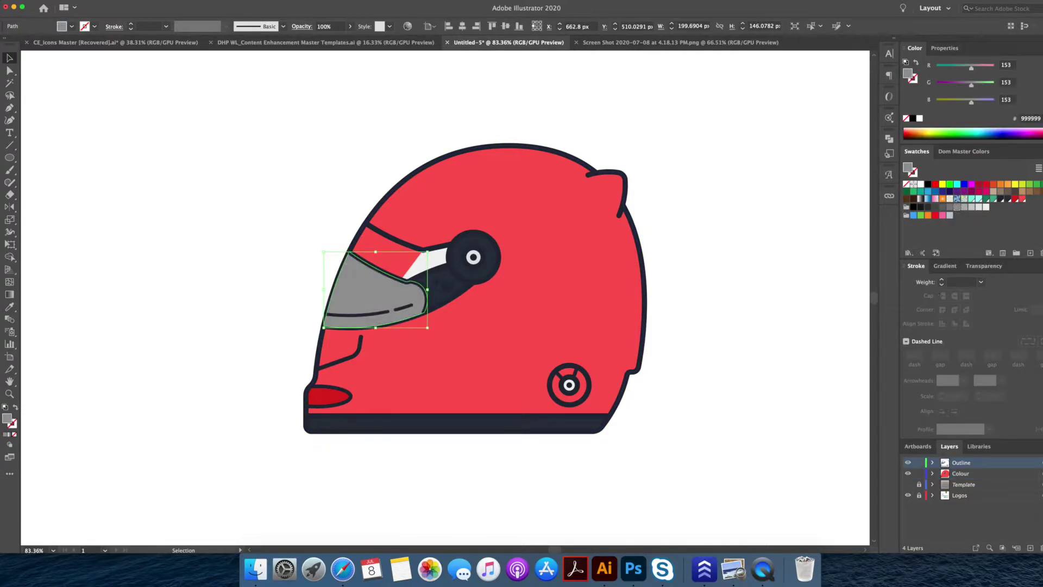
{"action": "left_click_drag", "start_coordinate": [1041, 462], "coordinate": [1041, 473]}
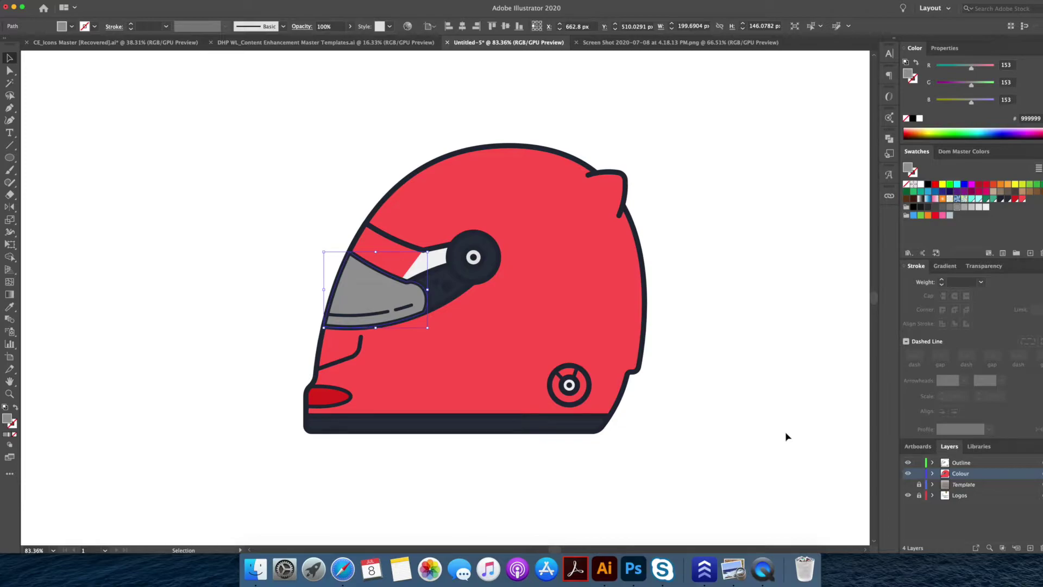
- Recolour the visor fill to slate grey (565E6B), starting from the dark colour sampled from the base band
{"action": "key", "text": "i"}
{"action": "left_click", "coordinate": [480, 421]}
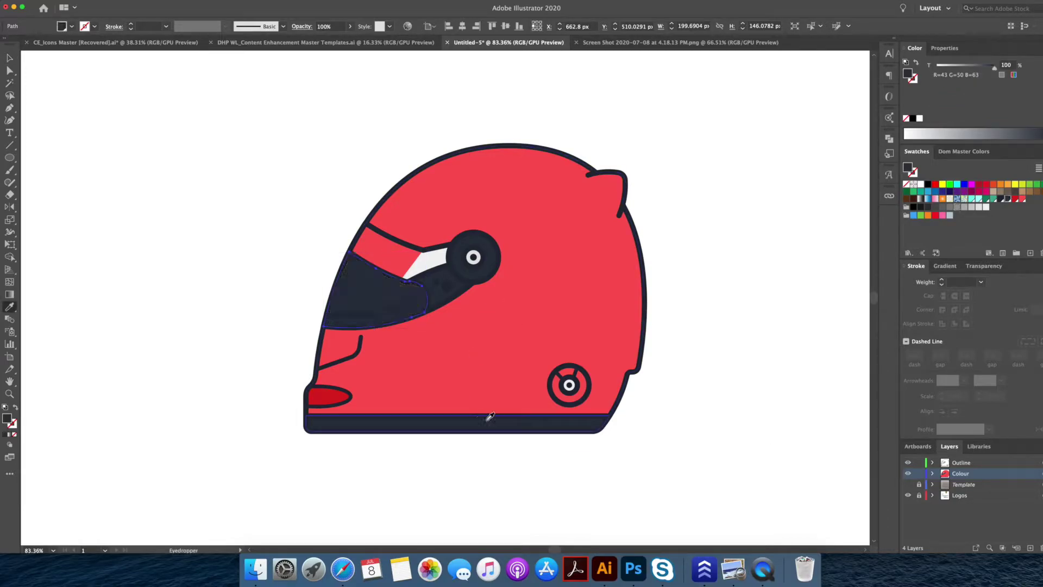
{"action": "double_click", "coordinate": [909, 78]}
{"action": "left_click", "coordinate": [595, 253]}
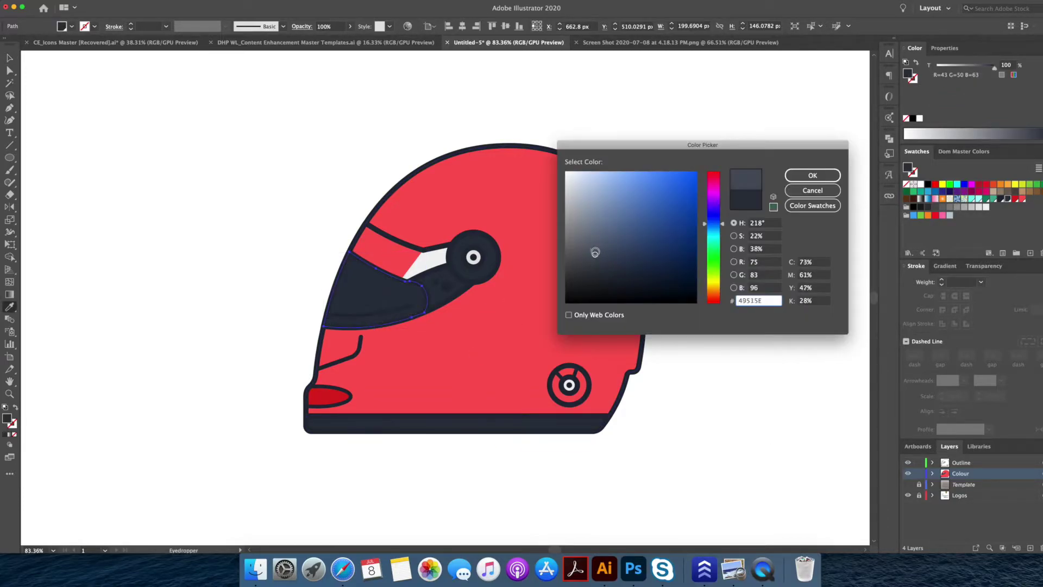
{"action": "left_click", "coordinate": [811, 175]}
{"action": "key", "text": "v"}
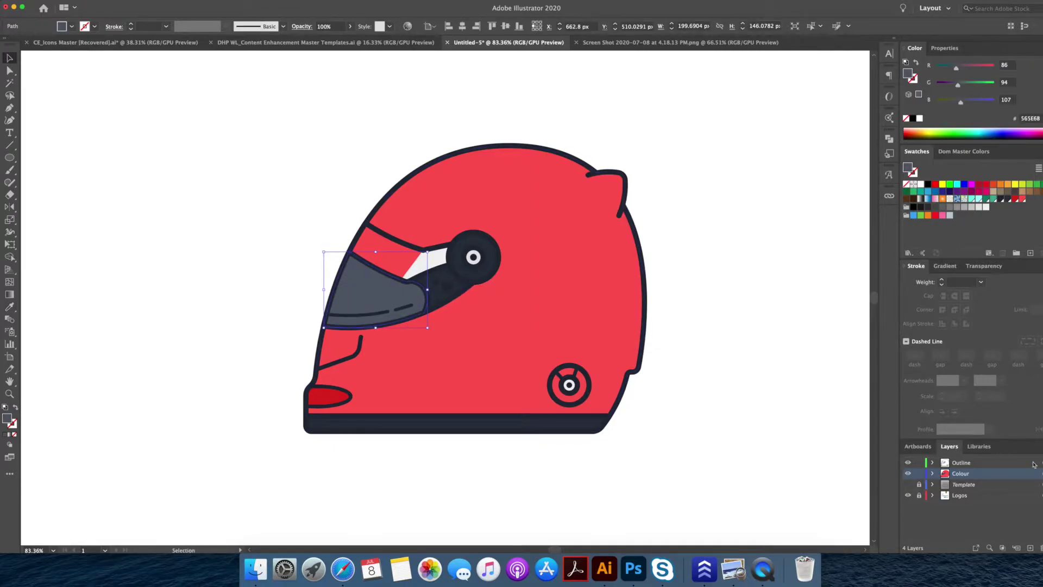
{"action": "left_click", "coordinate": [691, 443]}
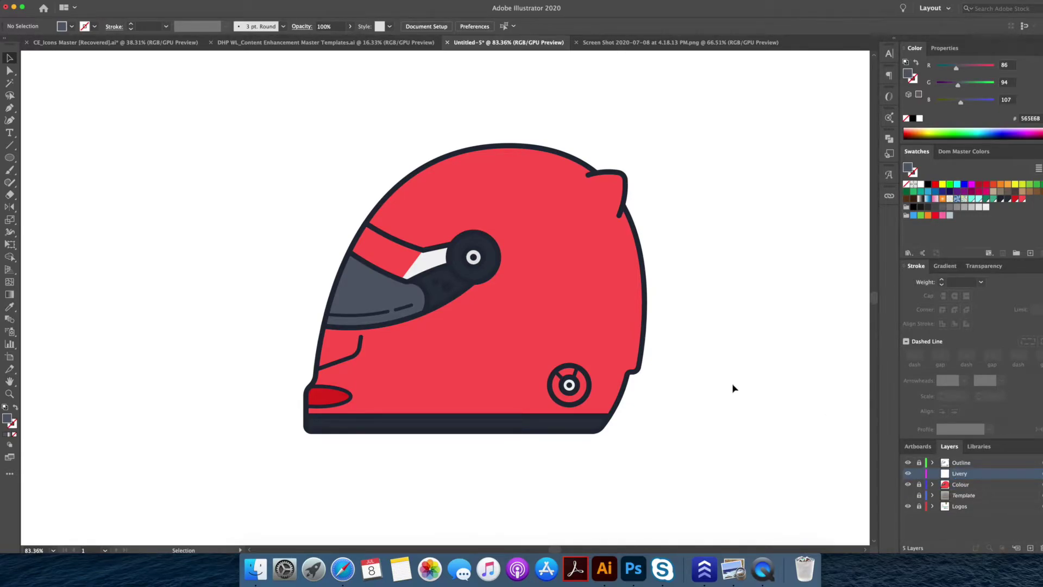
- Draw a white horizontal stripe across the upper helmet on the Livery layer and trim it to the shell with Shape Builder
{"action": "left_click_drag", "start_coordinate": [650, 371], "coordinate": [682, 379]}
{"action": "key", "text": "v"}
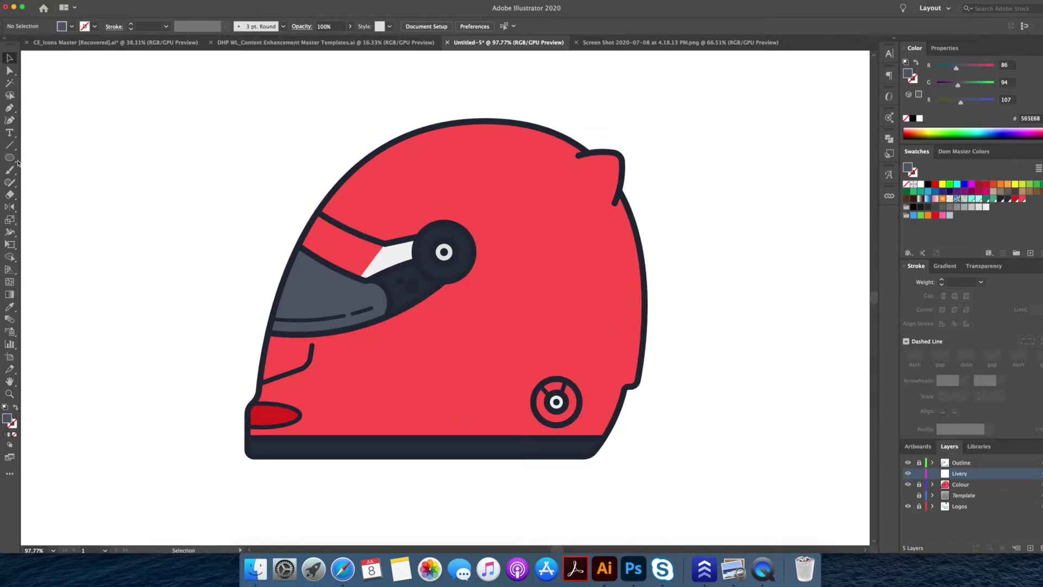
{"action": "left_click_drag", "start_coordinate": [10, 161], "coordinate": [44, 157]}
{"action": "left_click", "coordinate": [919, 118]}
{"action": "left_click_drag", "start_coordinate": [617, 205], "coordinate": [648, 222]}
{"action": "key", "text": "v"}
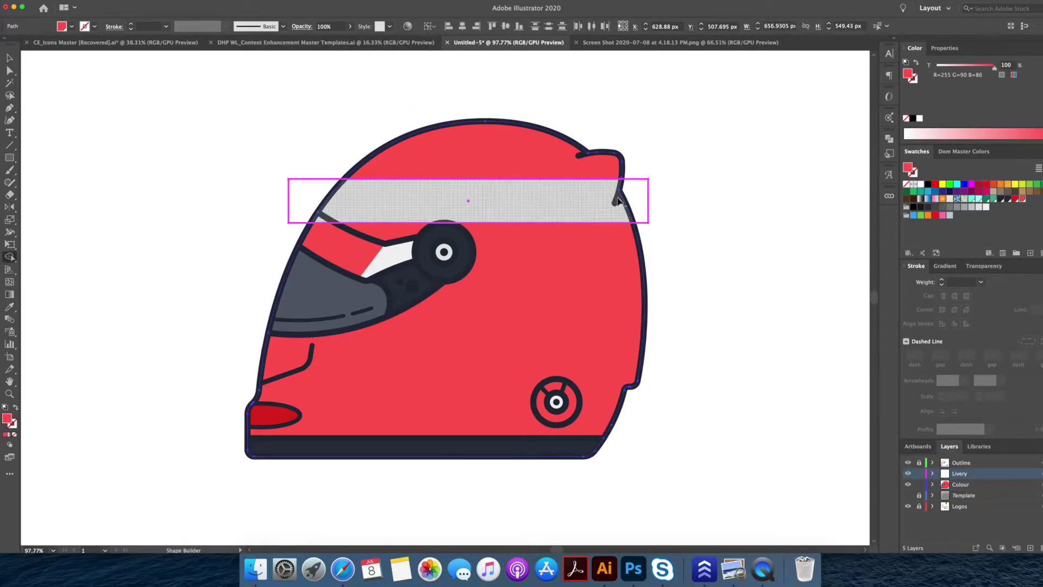
- Draw a stripe about 346 by 17 px from the visor pivot past the helmet's rear and fill it with the base band's dark colour
{"action": "left_click_drag", "start_coordinate": [640, 241], "coordinate": [413, 250]}
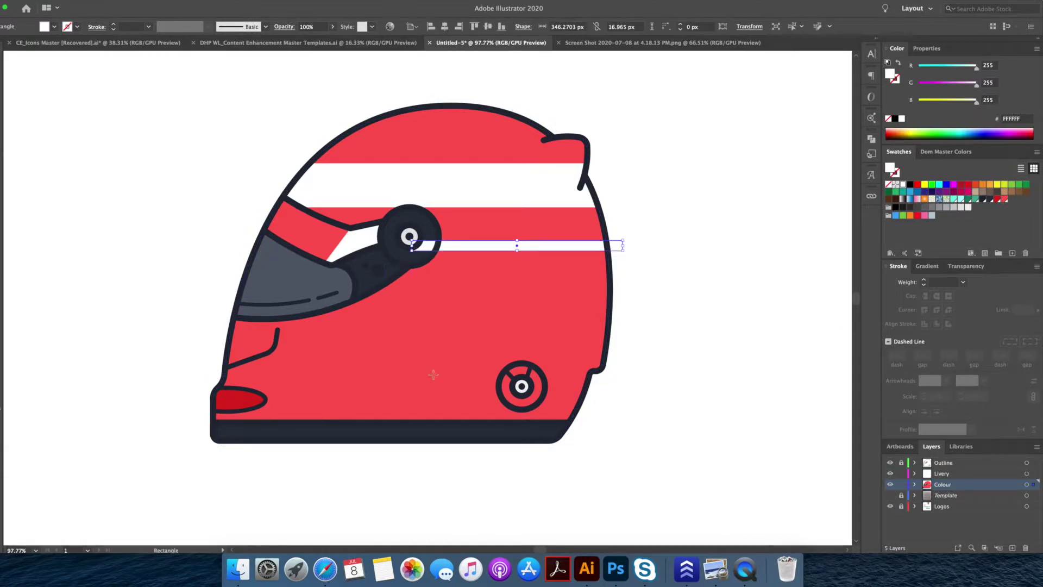
{"action": "left_click", "coordinate": [380, 432]}
{"action": "key", "text": "v"}
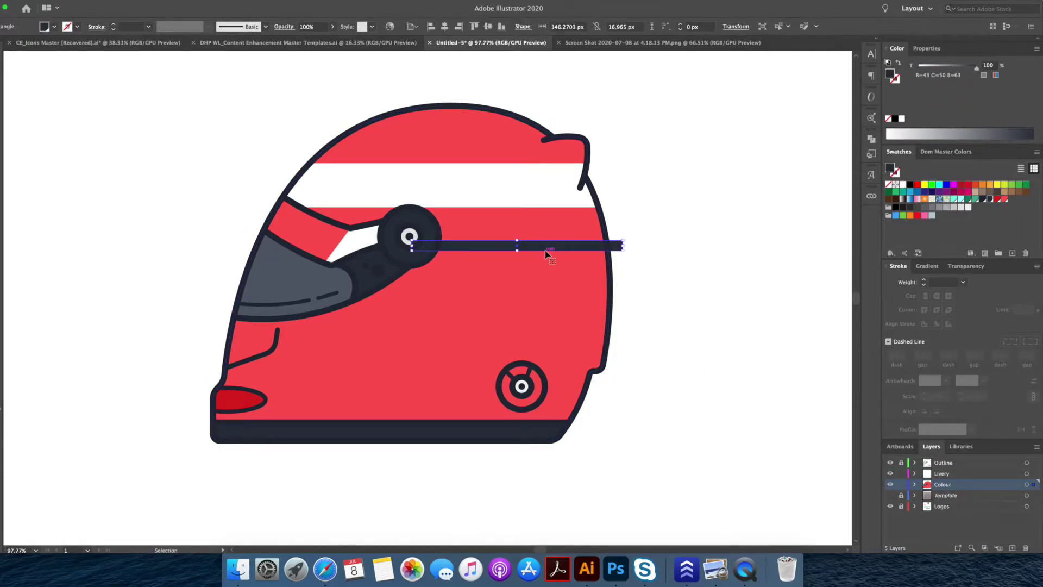
- Trim the thin dark stripe to the shell's rear edge and the visor pivot circle with Shape Builder
{"action": "key", "text": "shift+m"}
{"action": "key", "text": "v"}
{"action": "left_click", "coordinate": [440, 260], "text": "shift"}
{"action": "left_click", "coordinate": [425, 257], "text": "shift"}
{"action": "key", "text": "shift+m"}
{"action": "left_click", "coordinate": [462, 249]}
{"action": "key", "text": "v"}
{"action": "key", "text": "super+shift+a"}
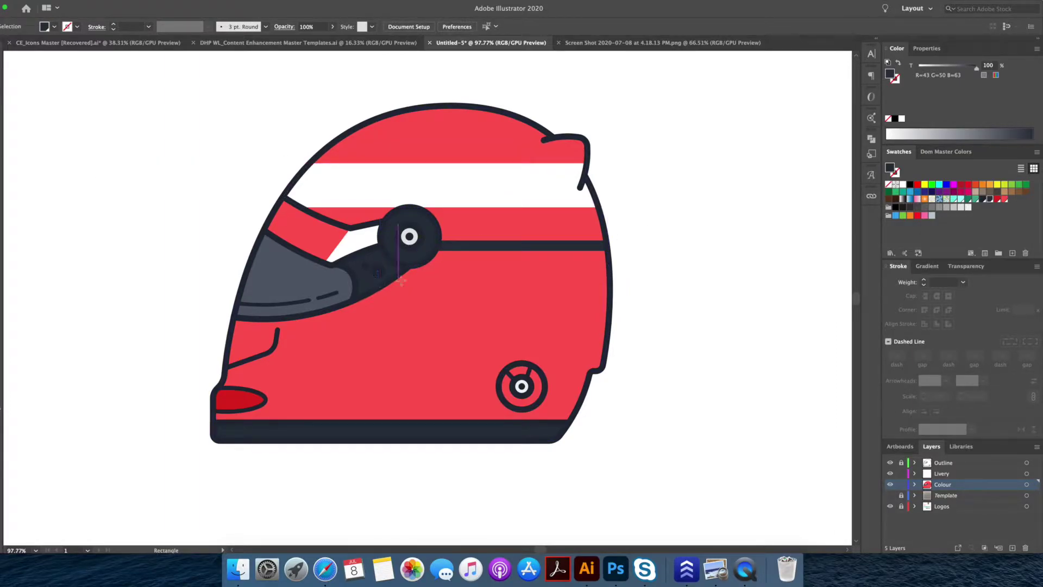
- Draw a wide dark band with the Pen tool on the Livery layer, running from the visor arm and pivot past the helmet's rear
{"action": "left_click", "coordinate": [941, 473]}
{"action": "key", "text": "z"}
{"action": "left_click", "coordinate": [516, 269]}
{"action": "left_click", "coordinate": [389, 251]}
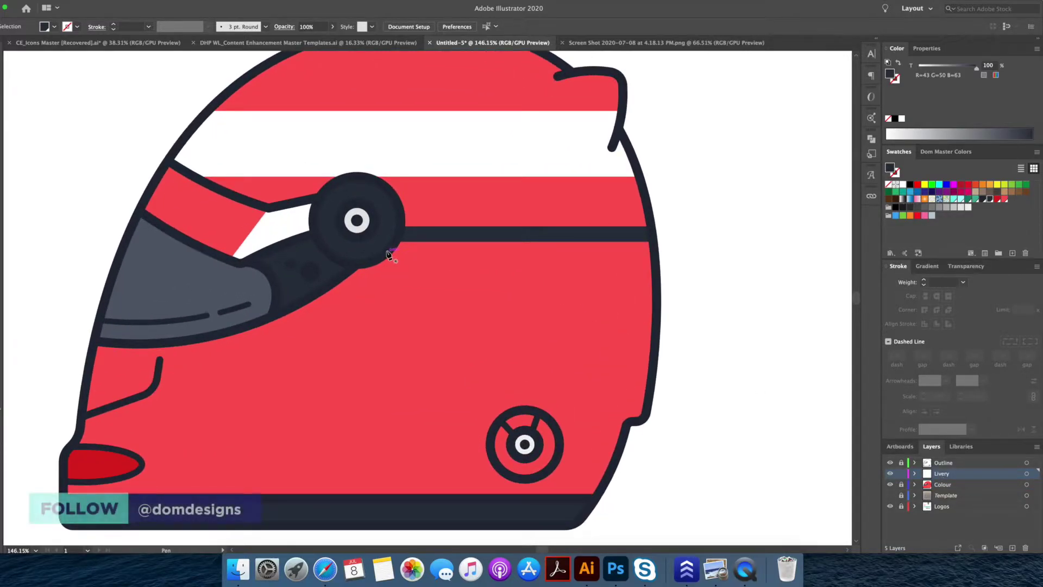
{"action": "left_click", "coordinate": [683, 270], "text": "shift"}
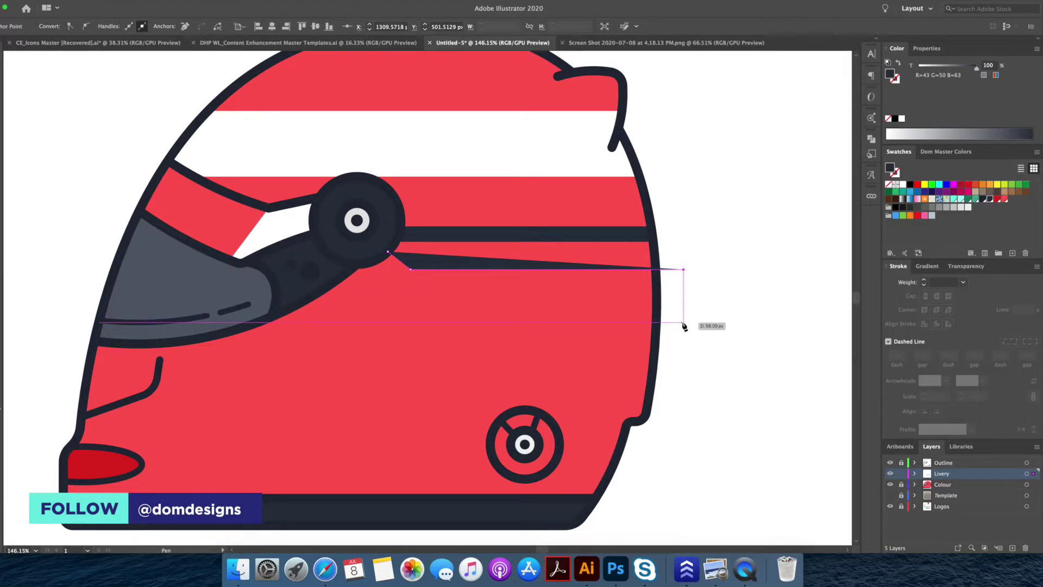
{"action": "left_click", "coordinate": [684, 324]}
{"action": "left_click", "coordinate": [254, 325]}
{"action": "left_click_drag", "start_coordinate": [356, 264], "coordinate": [377, 238]}
{"action": "left_click", "coordinate": [387, 253]}
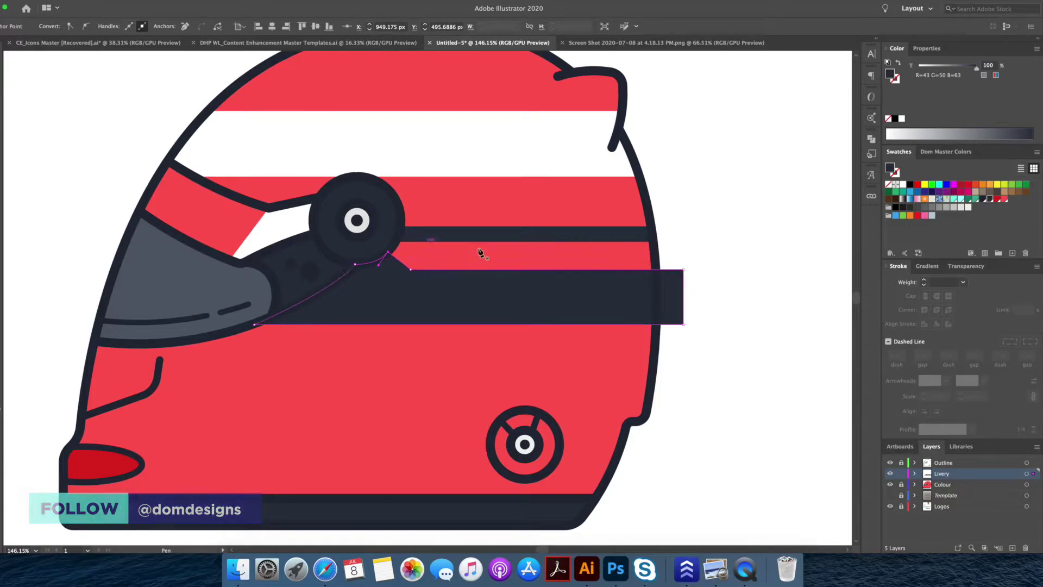
{"action": "key", "text": "v"}
{"action": "left_click", "coordinate": [733, 348]}
- Unlock the Colour layer and trim the wide dark band's overhang at the helmet's rear edge with Shape Builder
{"action": "left_click", "coordinate": [900, 484]}
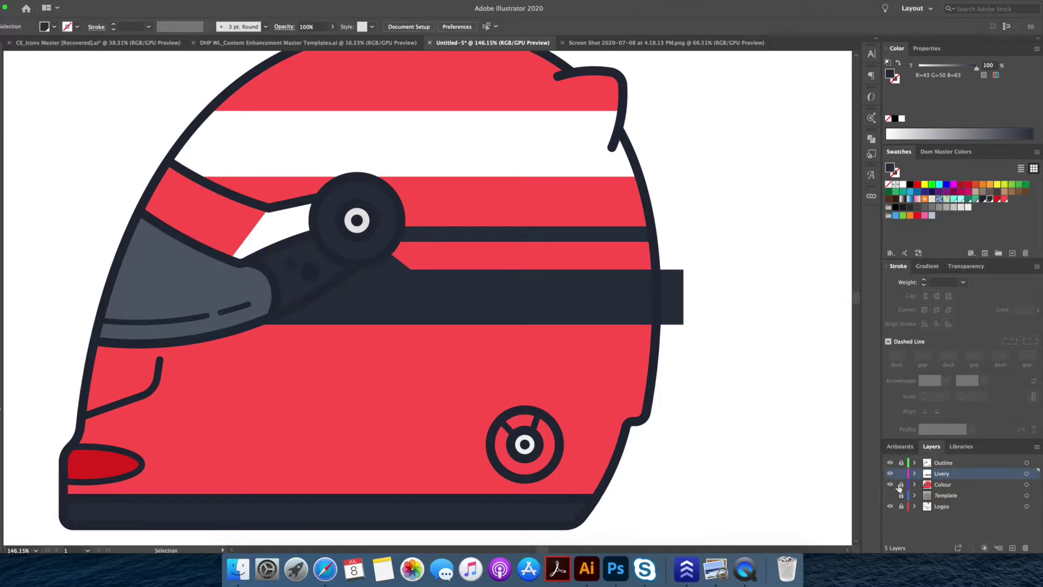
{"action": "left_click", "coordinate": [459, 308]}
{"action": "left_click", "coordinate": [565, 347], "text": "shift"}
{"action": "key", "text": "shift+m"}
{"action": "left_click", "coordinate": [673, 312], "text": "alt"}
{"action": "key", "text": "v"}
{"action": "left_click", "coordinate": [733, 358]}
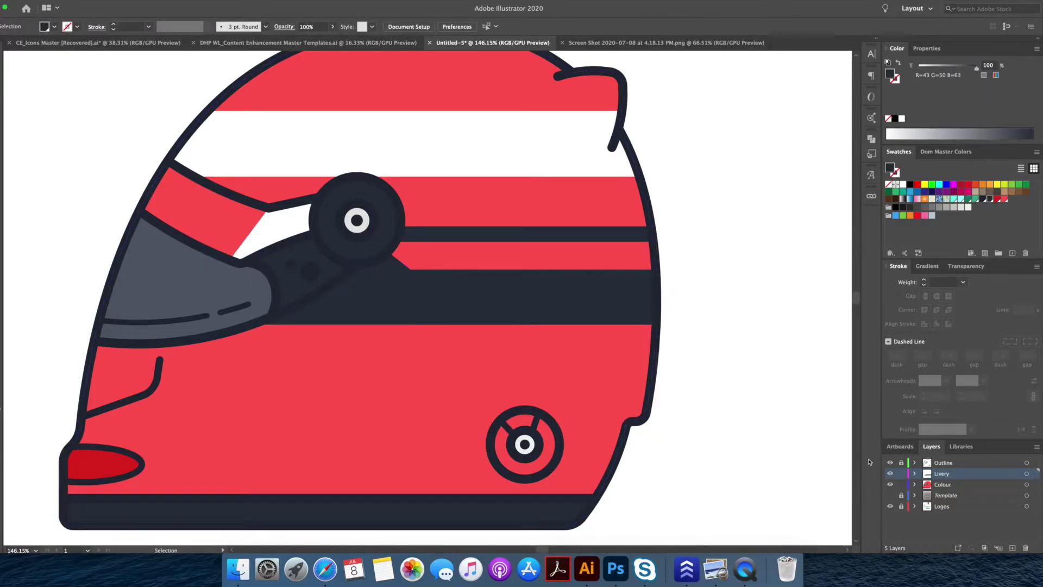
- Draw a dark stripe about 617 by 17 px across the helmet and position it just below the wide dark band
{"action": "left_click", "coordinate": [556, 240]}
{"action": "left_click", "coordinate": [33, 158]}
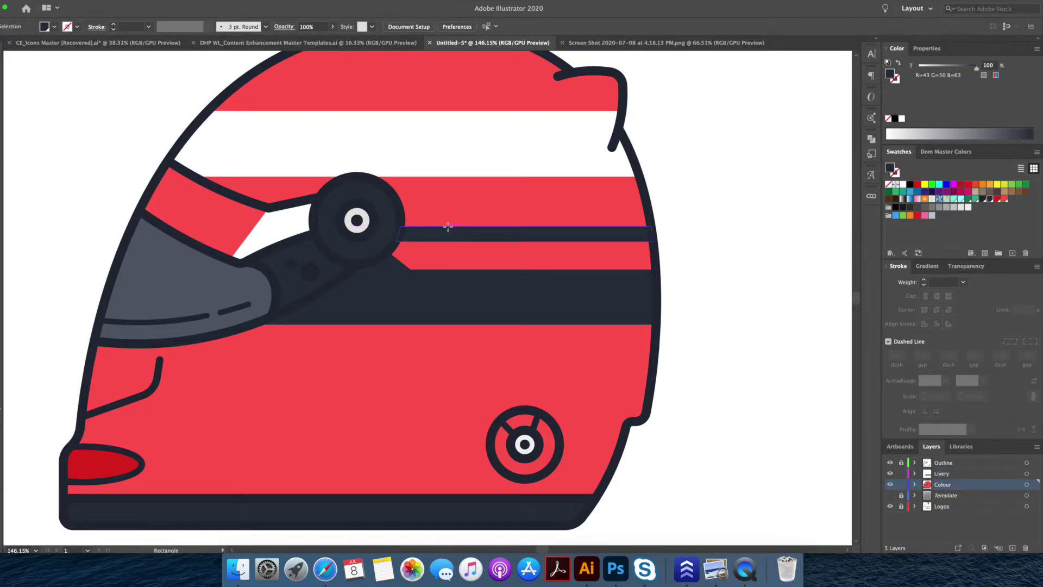
{"action": "left_click_drag", "start_coordinate": [468, 240], "coordinate": [469, 240]}
{"action": "key", "text": "v"}
{"action": "key", "text": "super+shift+a"}
{"action": "left_click_drag", "start_coordinate": [170, 359], "coordinate": [656, 349]}
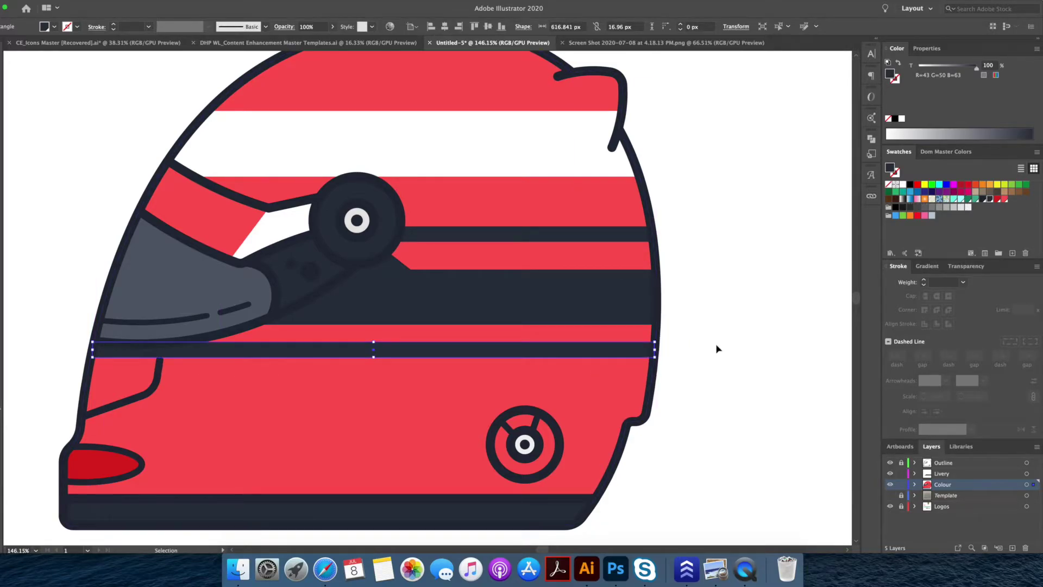
{"action": "left_click", "coordinate": [714, 344]}
{"action": "left_click", "coordinate": [579, 350]}
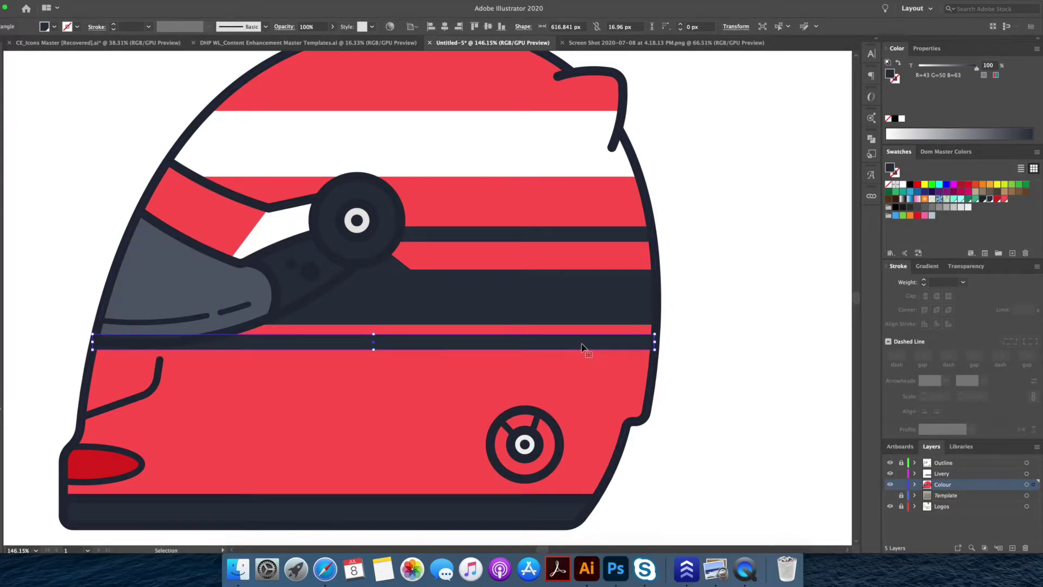
- Clean up the lower dark stripe where it meets the visor's lower edge with Shape Builder
{"action": "left_click", "coordinate": [225, 291], "text": "shift"}
{"action": "key", "text": "shift+m"}
{"action": "left_click_drag", "start_coordinate": [297, 342], "coordinate": [206, 341]}
{"action": "key", "text": "v"}
{"action": "key", "text": "super+shift+a"}
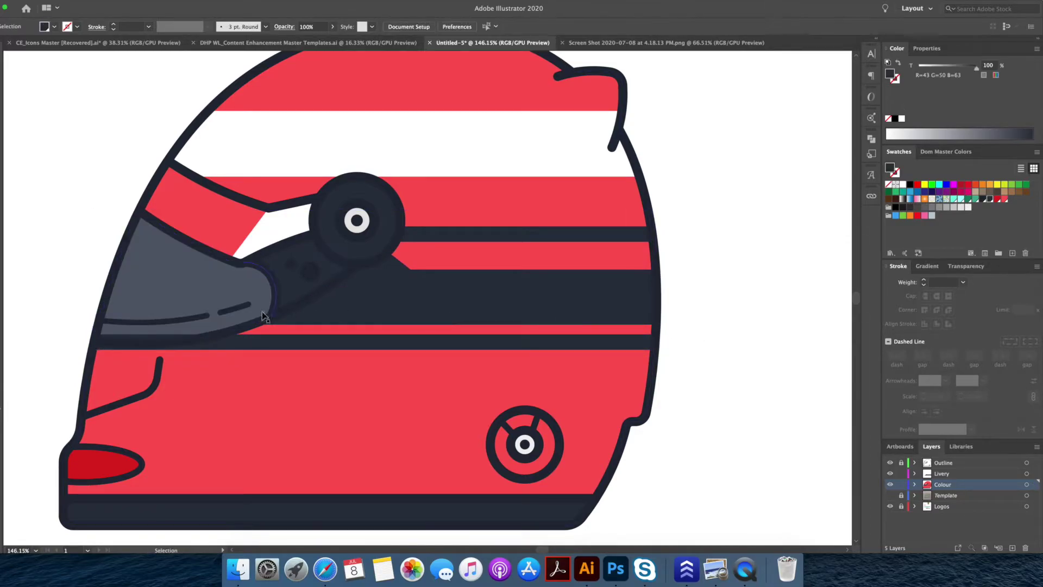
- Draw a rectangle over the lower edge of the white stripe, extending past both sides of the helmet
{"action": "key", "text": "z"}
{"action": "mouse_move", "coordinate": [727, 229]}
{"action": "left_mouse_down"}
{"action": "mouse_move", "coordinate": [708, 228]}
{"action": "mouse_move", "coordinate": [710, 220]}
{"action": "left_mouse_up"}
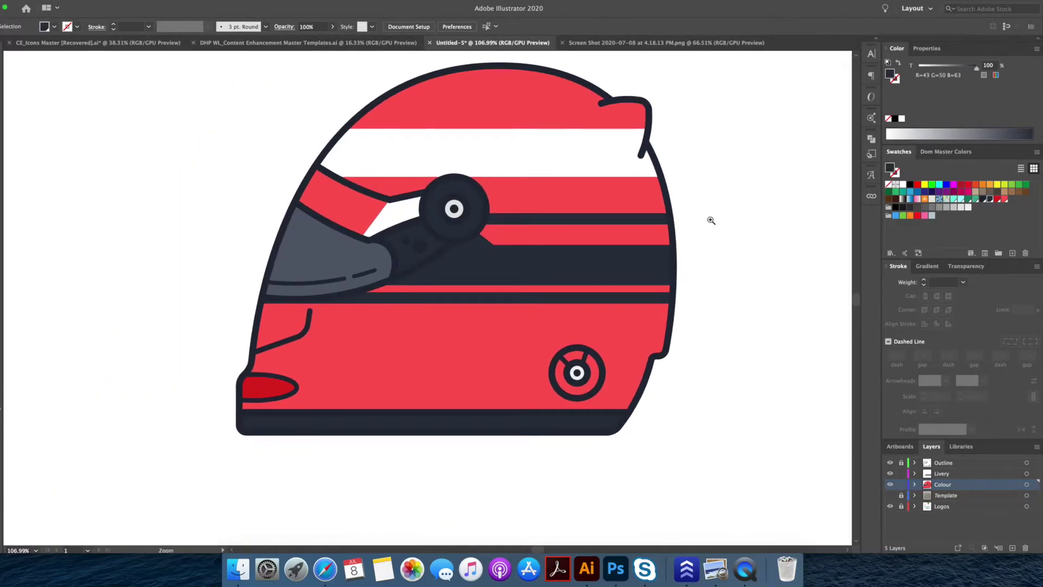
{"action": "scroll", "coordinate": [705, 222], "scroll_direction": "up", "scroll_amount": 2}
{"action": "scroll", "coordinate": [705, 221], "scroll_direction": "right", "scroll_amount": 2}
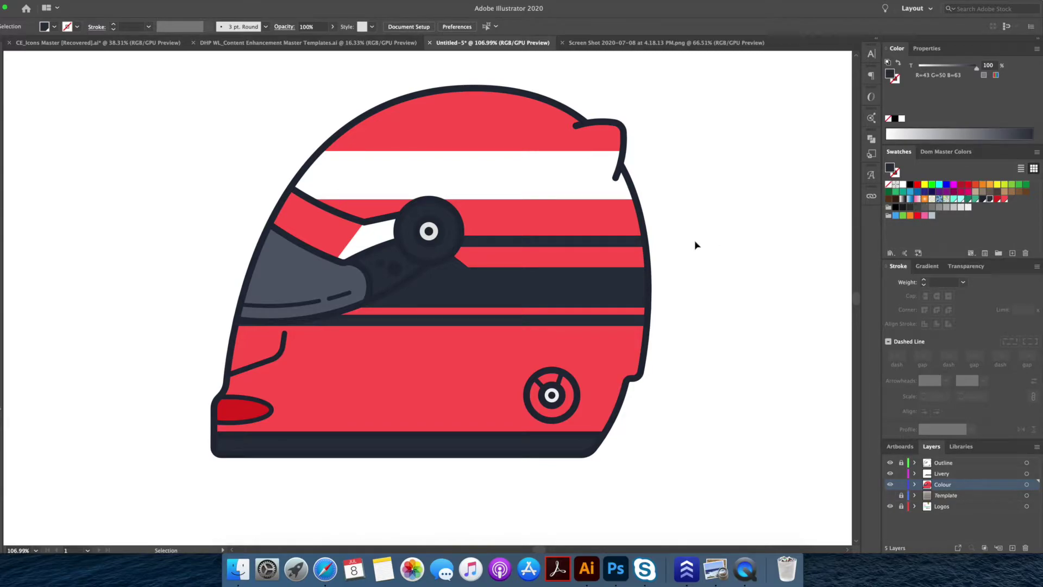
{"action": "left_click", "coordinate": [536, 168]}
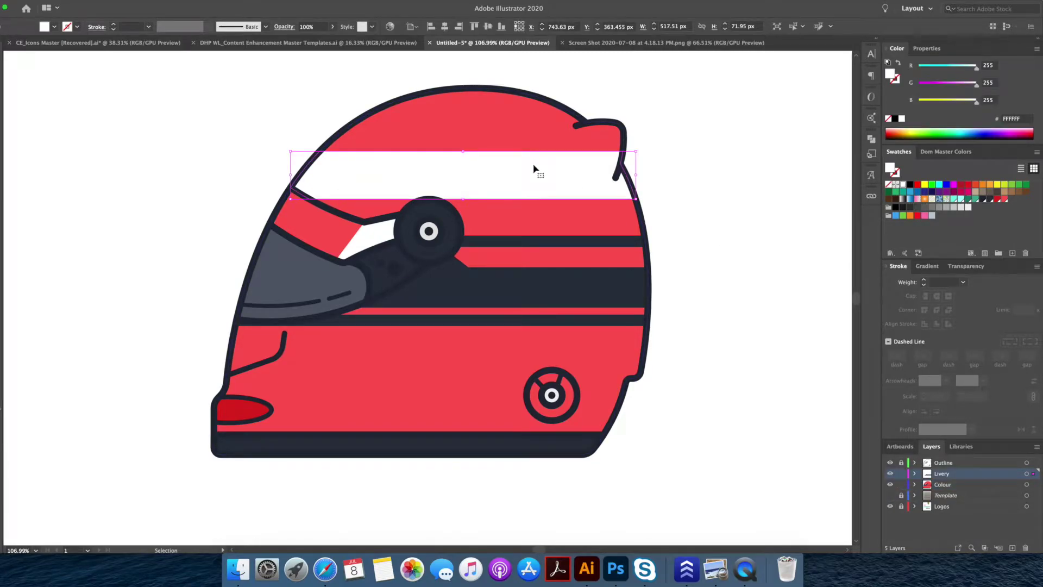
{"action": "double_click", "coordinate": [535, 168]}
{"action": "left_click", "coordinate": [2, 158]}
{"action": "left_click_drag", "start_coordinate": [272, 188], "coordinate": [674, 218]}
{"action": "key", "text": "v"}
- Trim the rectangle to the white stripe with Shape Builder and fill the remaining shading strip with light grey (F2F2F2)
{"action": "left_click", "coordinate": [574, 173], "text": "shift"}
{"action": "key", "text": "shift+m"}
{"action": "left_click", "coordinate": [624, 204], "text": "alt"}
{"action": "key", "text": "v"}
{"action": "left_click", "coordinate": [638, 203]}
{"action": "left_click", "coordinate": [625, 194]}
{"action": "left_click", "coordinate": [968, 207]}
{"action": "double_click", "coordinate": [716, 199]}
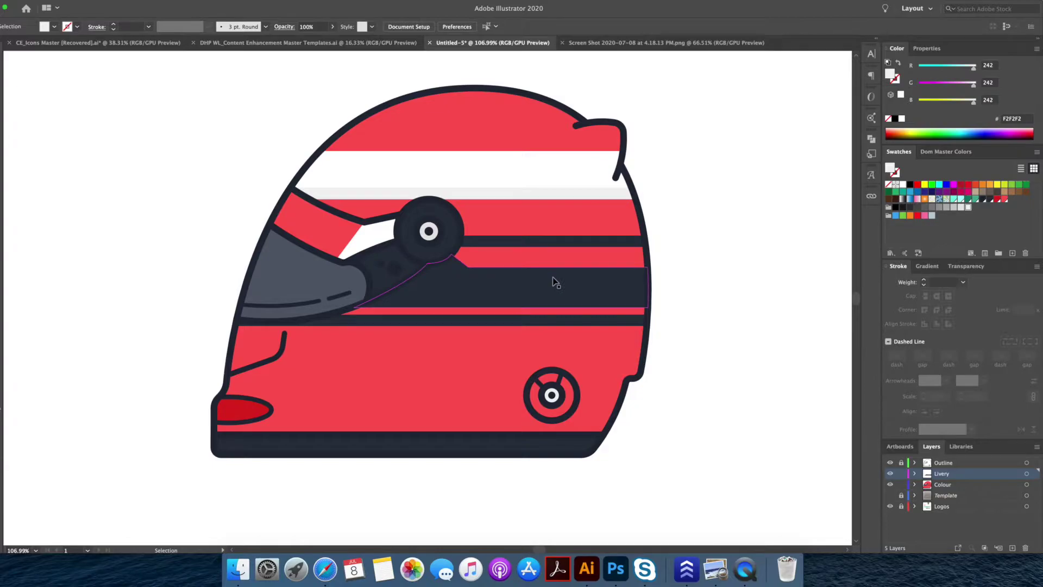
- Try to split off a shading strip along the lower edge of the wide dark band with a rectangle and Shape Builder
{"action": "double_click", "coordinate": [554, 282]}
{"action": "left_click_drag", "start_coordinate": [343, 293], "coordinate": [676, 327]}
{"action": "key", "text": "v"}
{"action": "left_click", "coordinate": [608, 290], "text": "shift"}
{"action": "key", "text": "shift+m"}
{"action": "left_click", "coordinate": [638, 318], "text": "alt"}
{"action": "key", "text": "v"}
{"action": "double_click", "coordinate": [638, 318]}
{"action": "left_click", "coordinate": [638, 305]}
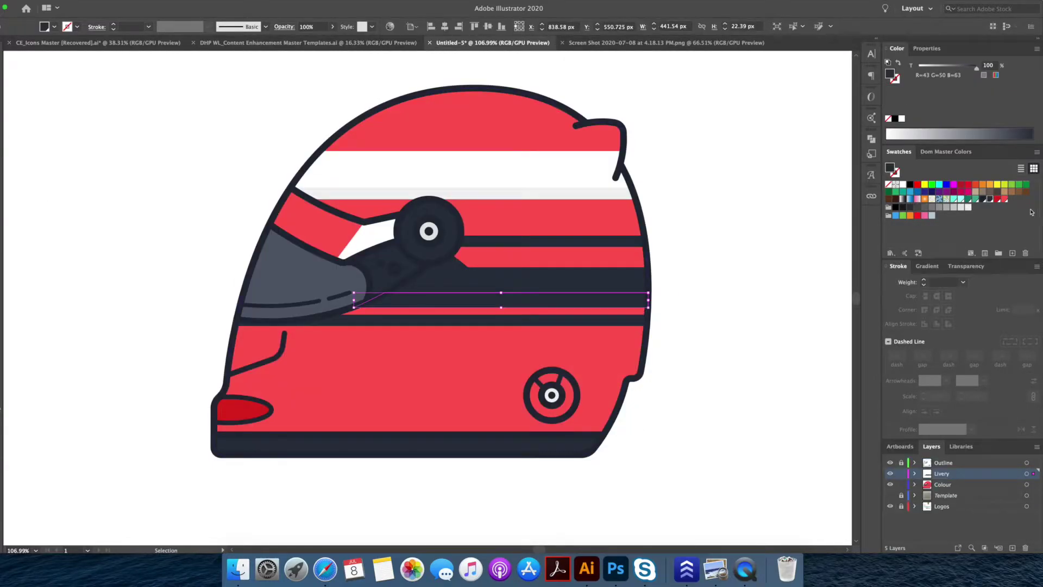
{"action": "left_click", "coordinate": [737, 222]}
- Isolate the wide dark band and draw a closed Pen shape over its upper edge, following the slope beside the pivot
{"action": "double_click", "coordinate": [533, 285]}
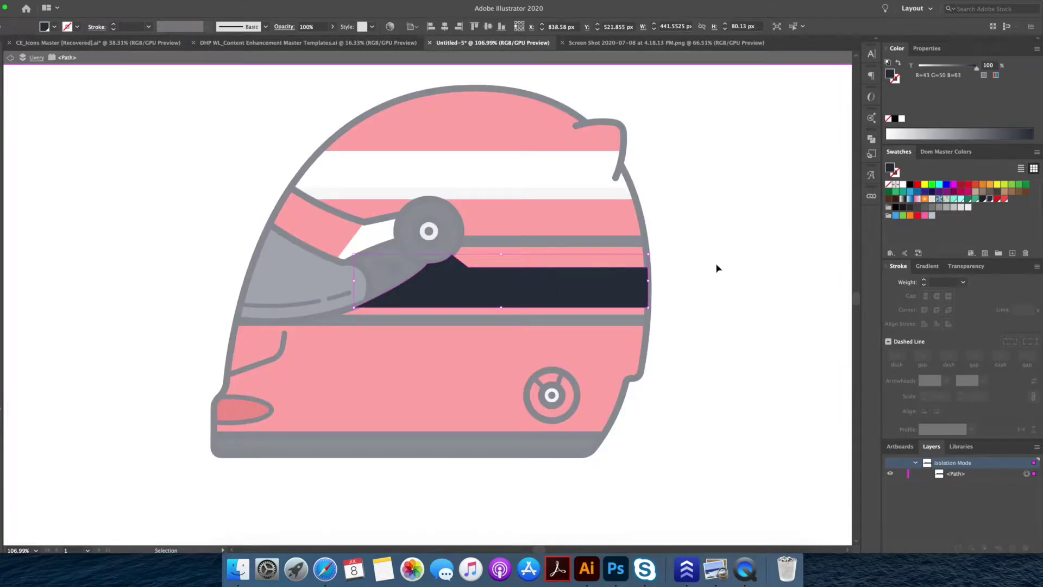
{"action": "left_click", "coordinate": [717, 267]}
{"action": "key", "text": "z"}
{"action": "left_click_drag", "start_coordinate": [607, 274], "coordinate": [733, 266]}
{"action": "key", "text": "p"}
{"action": "left_click", "coordinate": [728, 272]}
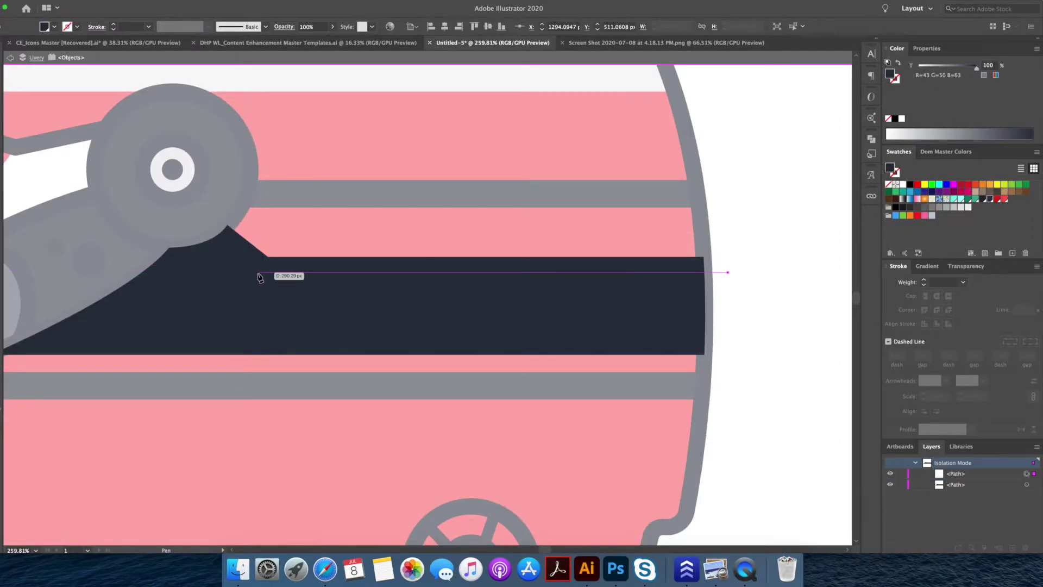
{"action": "left_click", "coordinate": [257, 272]}
{"action": "left_click", "coordinate": [194, 224]}
{"action": "left_click", "coordinate": [264, 205]}
{"action": "left_click", "coordinate": [736, 211]}
{"action": "left_click", "coordinate": [728, 273]}
- Trim the closed Pen shape to the upper edge of the wide dark band with Shape Builder
{"action": "left_click", "coordinate": [656, 302], "text": "shift+super"}
{"action": "key", "text": "shift+m"}
{"action": "left_click", "coordinate": [688, 234], "text": "alt"}
{"action": "key", "text": "v"}
{"action": "left_click", "coordinate": [703, 249]}
{"action": "key", "text": "super+z"}
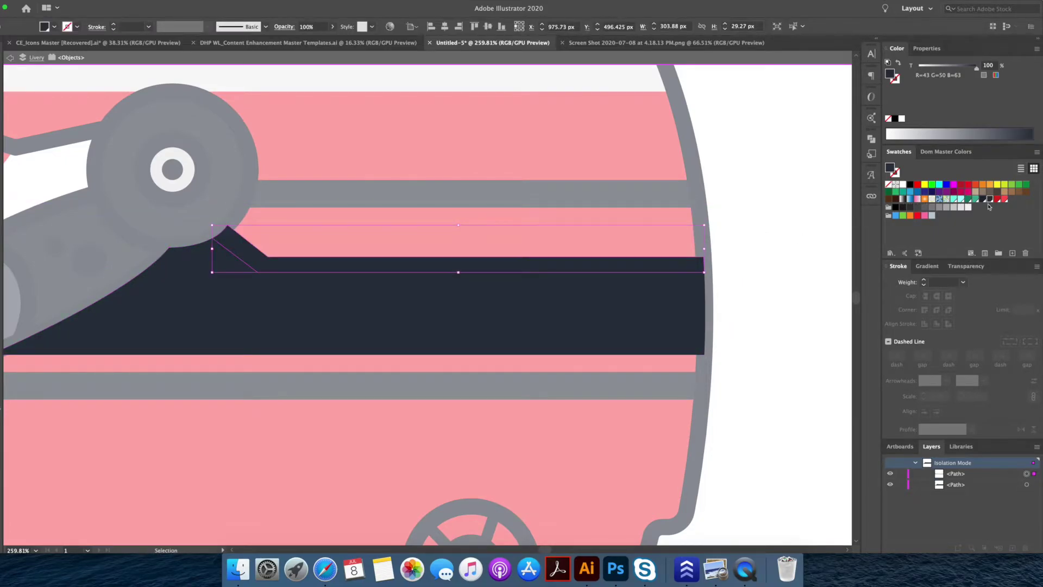
- Fill the trimmed strip on the wide dark band with white at 10% opacity and leave isolation mode
{"action": "left_click", "coordinate": [903, 184]}
{"action": "left_click", "coordinate": [966, 265]}
{"action": "type", "text": "10"}
{"action": "key", "text": "Return"}
{"action": "key", "text": "Escape"}
{"action": "left_click", "coordinate": [742, 265], "text": "alt+super"}
{"action": "left_click_drag", "start_coordinate": [748, 284], "coordinate": [754, 258]}
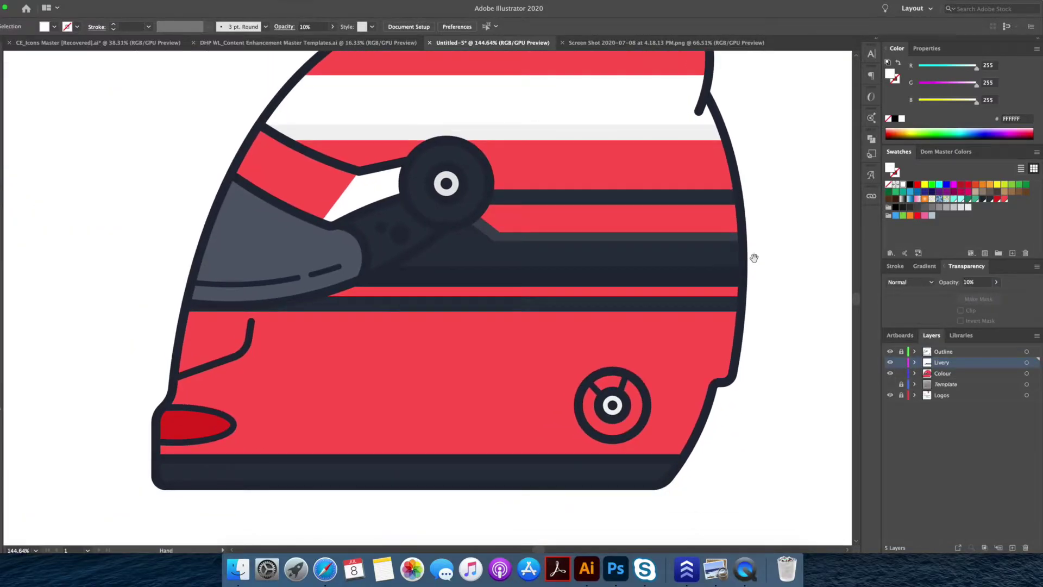
- Split a strip off the upper half of the thin lower dark stripe and give it the wide band's highlight appearance
{"action": "double_click", "coordinate": [630, 304]}
{"action": "left_click_drag", "start_coordinate": [638, 282], "coordinate": [783, 302]}
{"action": "key", "text": "v"}
{"action": "key", "text": "super+z"}
{"action": "key", "text": "Escape"}
{"action": "left_click", "coordinate": [721, 306]}
{"action": "left_click", "coordinate": [670, 235]}
{"action": "left_click", "coordinate": [787, 228]}
- Isolate the thin upper dark stripe, draw a rectangle over its upper half and trim it with Shape Builder
{"action": "double_click", "coordinate": [682, 196]}
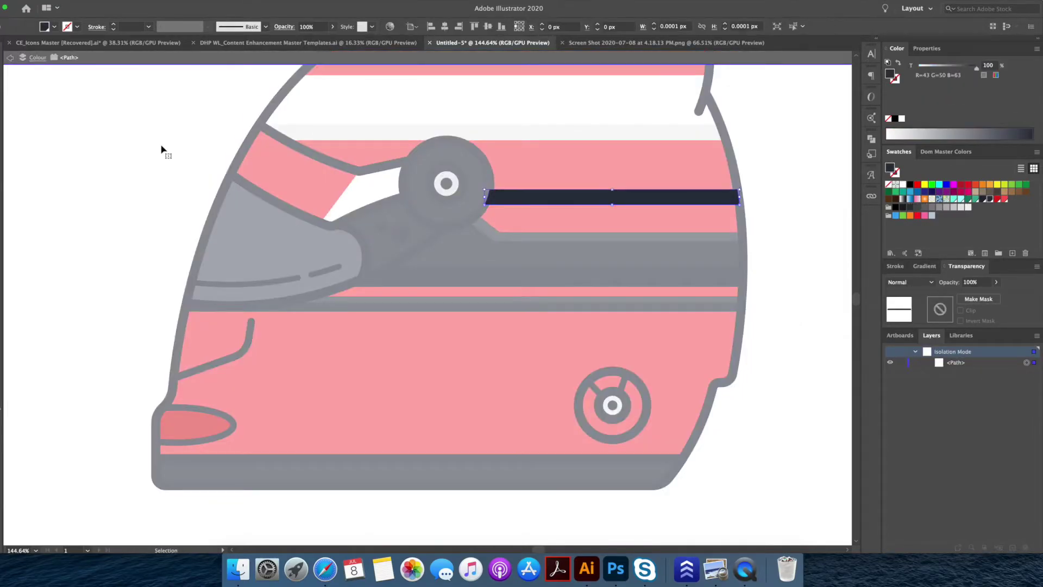
{"action": "left_click_drag", "start_coordinate": [386, 162], "coordinate": [787, 194]}
{"action": "key", "text": "super+a"}
{"action": "key", "text": "shift+m"}
{"action": "left_click", "coordinate": [755, 182], "text": "alt"}
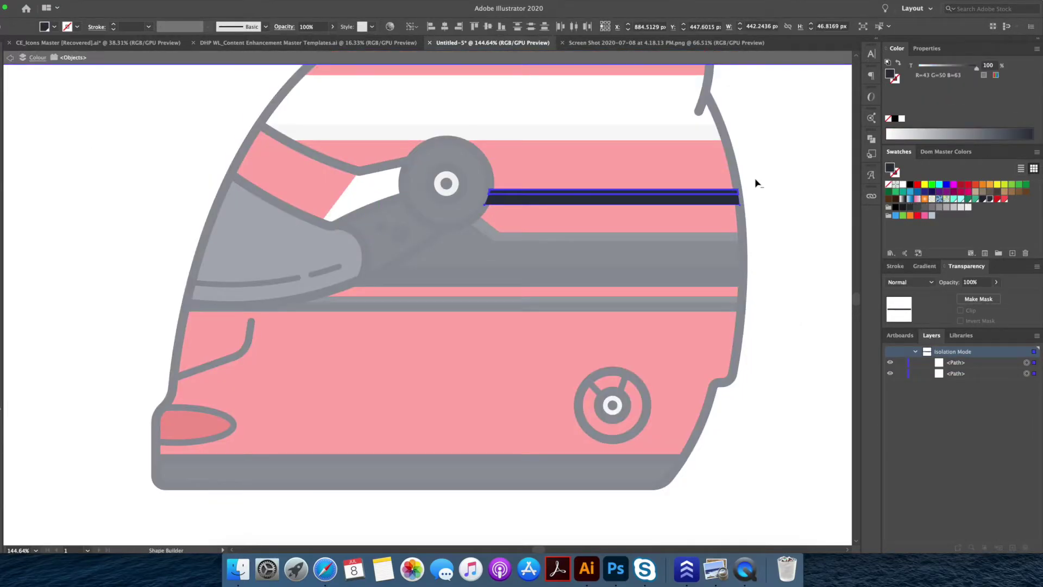
- Copy the wide band's highlight appearance onto the upper strip of the thin upper dark stripe with the Eyedropper
{"action": "double_click", "coordinate": [780, 200]}
{"action": "left_click", "coordinate": [728, 193]}
{"action": "key", "text": "i"}
{"action": "left_click", "coordinate": [661, 236]}
{"action": "key", "text": "v"}
{"action": "left_click", "coordinate": [782, 169]}
{"action": "left_click_drag", "start_coordinate": [787, 166], "coordinate": [745, 193]}
{"action": "left_click_drag", "start_coordinate": [744, 192], "coordinate": [703, 221]}
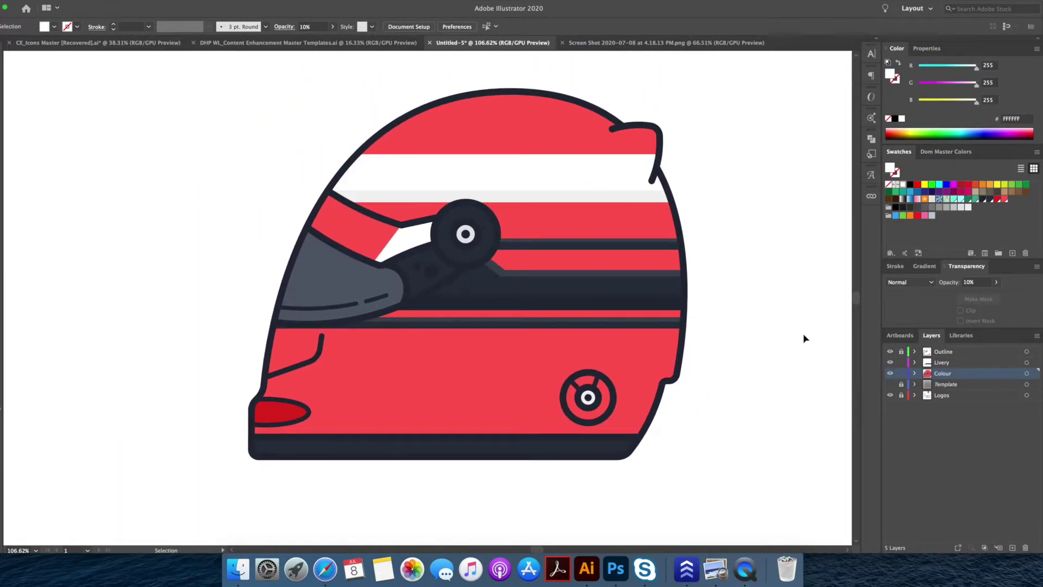
- Bring the Kaspersky lab logo onto the artboard over the helmet and transfer it to the Livery layer
{"action": "left_click_drag", "start_coordinate": [763, 357], "coordinate": [614, 348]}
{"action": "left_click_drag", "start_coordinate": [687, 361], "coordinate": [416, 348]}
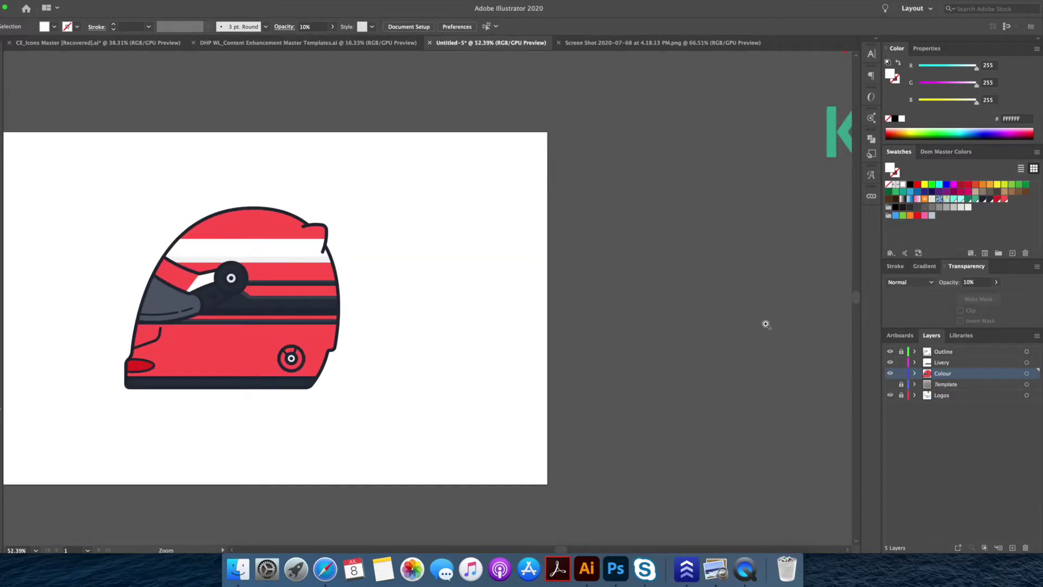
{"action": "left_click_drag", "start_coordinate": [766, 325], "coordinate": [524, 326]}
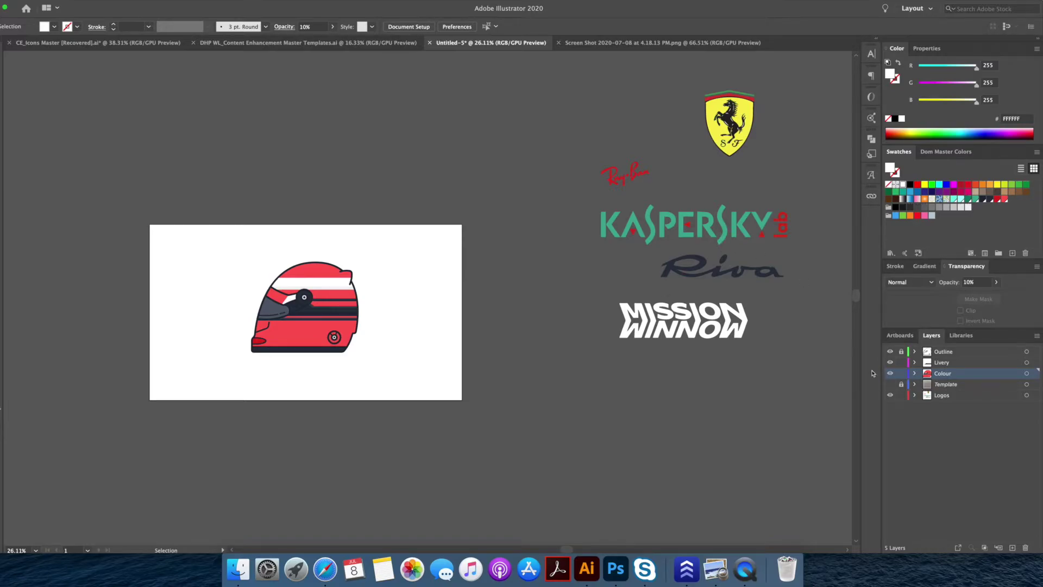
{"action": "left_click_drag", "start_coordinate": [733, 223], "coordinate": [402, 251]}
{"action": "left_click_drag", "start_coordinate": [342, 275], "coordinate": [670, 277]}
{"action": "left_click_drag", "start_coordinate": [772, 353], "coordinate": [868, 367]}
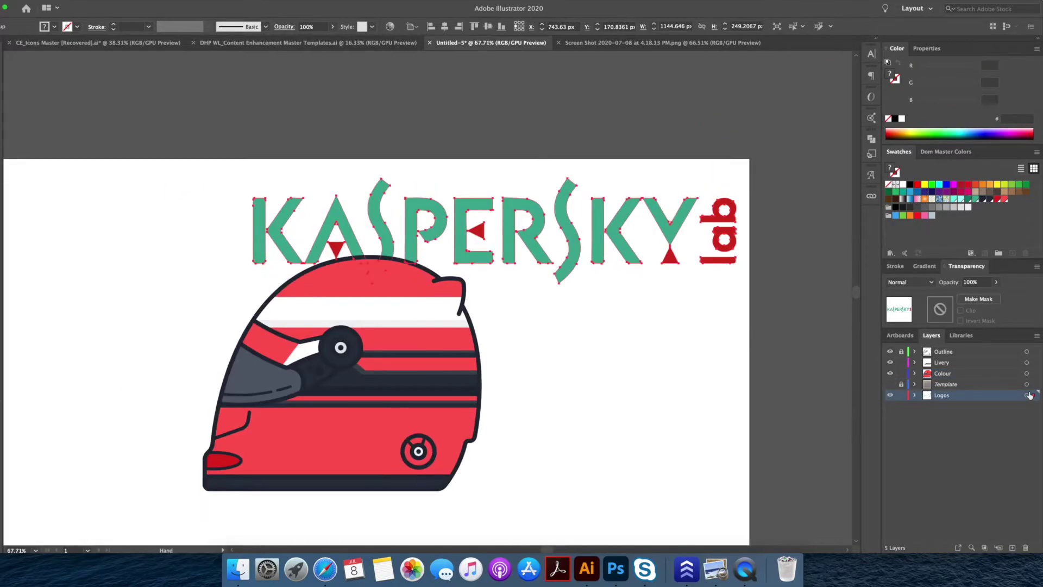
{"action": "left_click_drag", "start_coordinate": [1033, 368], "coordinate": [1033, 363]}
- Scale the Kaspersky lab logo to about 281 px wide and place it inside the helmet's white stripe
{"action": "left_click_drag", "start_coordinate": [737, 178], "coordinate": [483, 309]}
{"action": "left_click", "coordinate": [433, 308]}
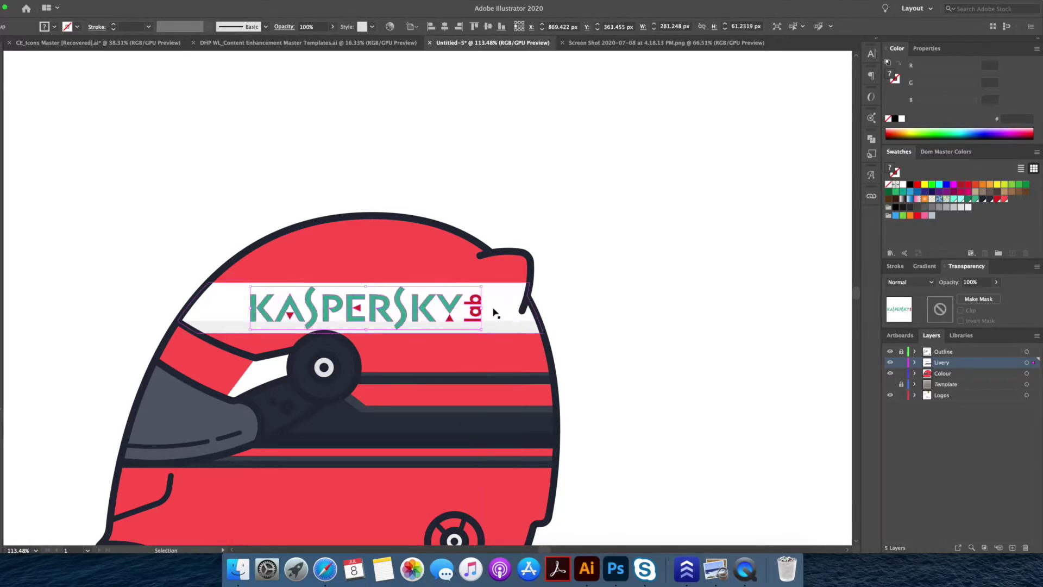
{"action": "left_click", "coordinate": [719, 307]}
{"action": "left_click_drag", "start_coordinate": [635, 308], "coordinate": [706, 236]}
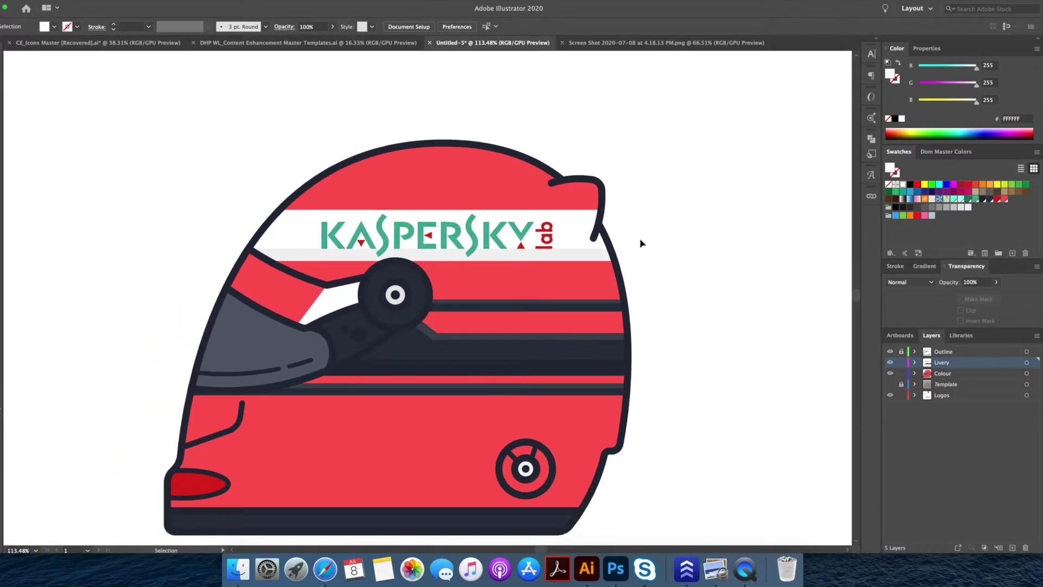
- Bring the Ray-Ban logo over the helmet and transfer it to the Livery layer
{"action": "scroll", "coordinate": [640, 244], "scroll_direction": "down", "scroll_amount": 2}
{"action": "scroll", "coordinate": [691, 235], "scroll_direction": "down", "scroll_amount": 5}
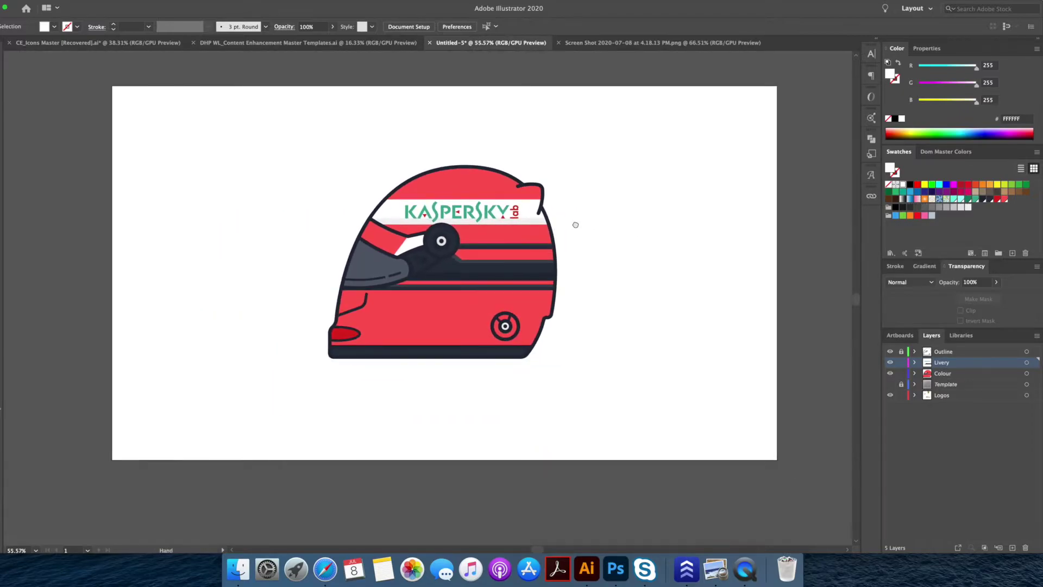
{"action": "left_click_drag", "start_coordinate": [765, 174], "coordinate": [541, 280]}
{"action": "left_click_drag", "start_coordinate": [541, 280], "coordinate": [497, 280]}
{"action": "left_click_drag", "start_coordinate": [761, 167], "coordinate": [371, 319]}
{"action": "left_click_drag", "start_coordinate": [340, 317], "coordinate": [460, 307]}
{"action": "left_click", "coordinate": [460, 306]}
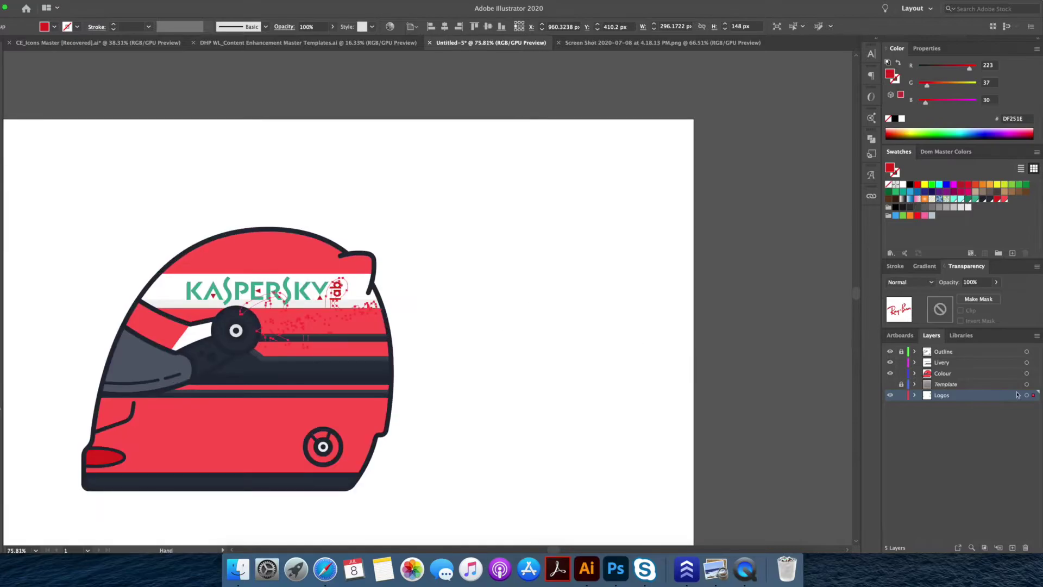
{"action": "left_click_drag", "start_coordinate": [1036, 368], "coordinate": [1034, 362]}
- Shrink and rotate the Ray-Ban logo to fit the small white patch beside the visor pivot
{"action": "left_click_drag", "start_coordinate": [235, 337], "coordinate": [504, 304]}
{"action": "left_click", "coordinate": [503, 304]}
{"action": "left_click_drag", "start_coordinate": [649, 308], "coordinate": [427, 328]}
{"action": "left_click_drag", "start_coordinate": [568, 202], "coordinate": [416, 304]}
{"action": "left_click", "coordinate": [427, 289]}
{"action": "mouse_move", "coordinate": [465, 278]}
{"action": "left_mouse_down"}
{"action": "mouse_move", "coordinate": [479, 270]}
{"action": "mouse_move", "coordinate": [466, 296]}
{"action": "left_mouse_up"}
{"action": "left_click_drag", "start_coordinate": [487, 250], "coordinate": [322, 233]}
{"action": "left_click", "coordinate": [322, 232]}
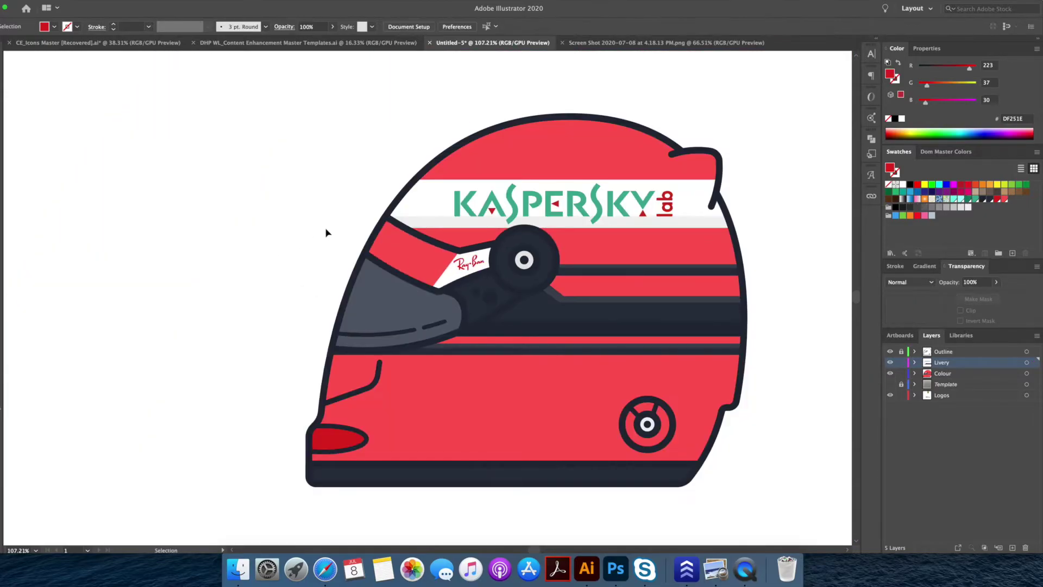
- Bring the Mission Winnow logo over the lower part of the helmet and transfer it to the Colour layer
{"action": "left_click_drag", "start_coordinate": [497, 251], "coordinate": [466, 250]}
{"action": "left_click_drag", "start_coordinate": [643, 272], "coordinate": [567, 257]}
{"action": "left_click_drag", "start_coordinate": [567, 257], "coordinate": [484, 257]}
{"action": "left_click_drag", "start_coordinate": [764, 301], "coordinate": [503, 302]}
{"action": "left_click_drag", "start_coordinate": [726, 308], "coordinate": [434, 332]}
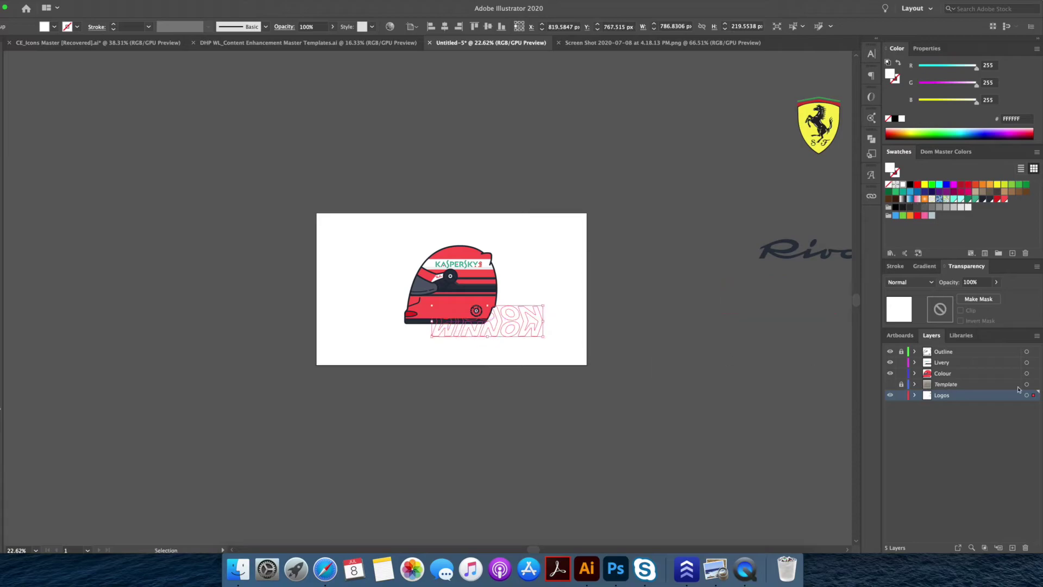
{"action": "left_click_drag", "start_coordinate": [1035, 398], "coordinate": [1033, 374]}
- Scale the Mission Winnow logo to about 220 px wide and place it on the lower red area before the round vent
{"action": "scroll", "coordinate": [494, 334], "scroll_direction": "up", "scroll_amount": 5}
{"action": "left_click_drag", "start_coordinate": [607, 310], "coordinate": [607, 311]}
{"action": "left_click", "coordinate": [643, 328]}
{"action": "left_click_drag", "start_coordinate": [676, 352], "coordinate": [392, 273]}
{"action": "left_click_drag", "start_coordinate": [331, 263], "coordinate": [373, 254]}
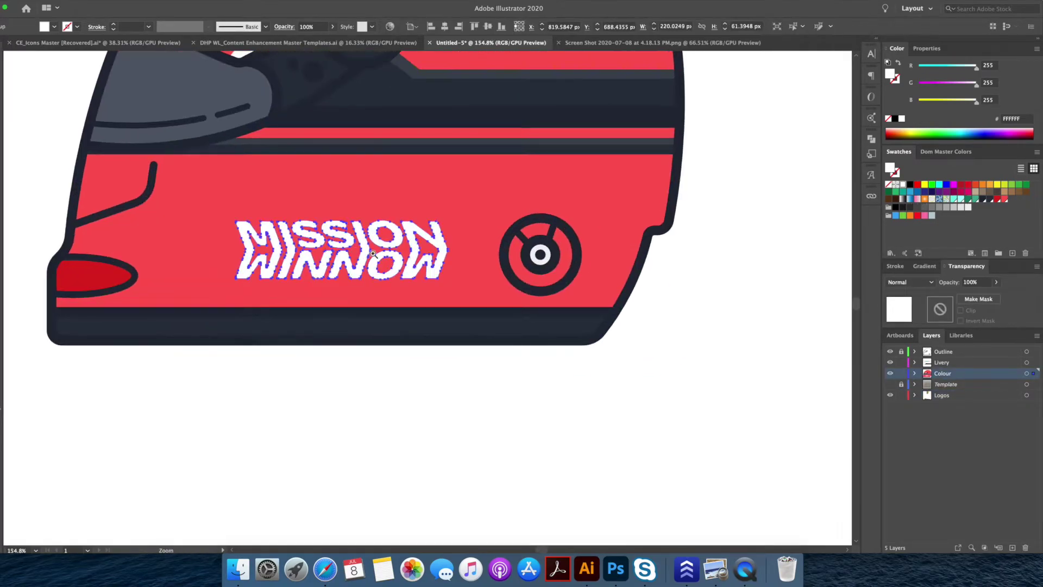
- Duplicate the Mission Winnow logo beside the helmet and fill the copy with the wide band's dark colour using the Eyedropper
{"action": "scroll", "coordinate": [373, 254], "scroll_direction": "left", "scroll_amount": 6}
{"action": "scroll", "coordinate": [373, 254], "scroll_direction": "up", "scroll_amount": 1}
{"action": "left_click_drag", "start_coordinate": [503, 270], "coordinate": [426, 269]}
{"action": "right_click", "coordinate": [427, 267]}
{"action": "left_click", "coordinate": [415, 302]}
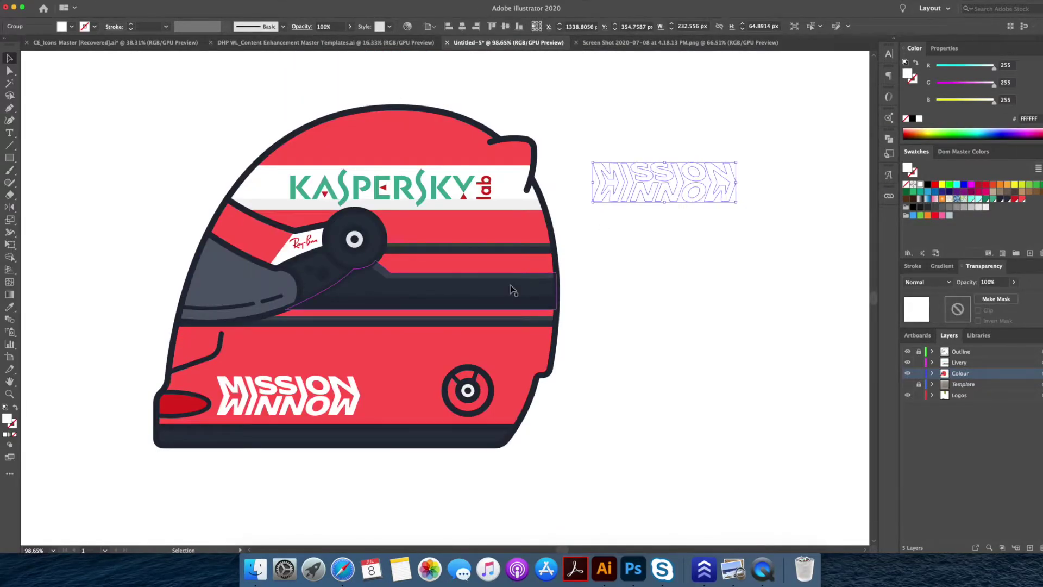
{"action": "key", "text": "i"}
{"action": "left_click", "coordinate": [511, 290]}
{"action": "key", "text": "v"}
- Place the dark Mission Winnow copy at the front end of the white stripe and clip it to the helmet's edge
{"action": "left_click", "coordinate": [641, 276]}
{"action": "left_click_drag", "start_coordinate": [651, 273], "coordinate": [625, 288]}
{"action": "mouse_move", "coordinate": [247, 199]}
{"action": "left_mouse_down"}
{"action": "mouse_move", "coordinate": [700, 191]}
{"action": "mouse_move", "coordinate": [256, 213]}
{"action": "left_mouse_up"}
{"action": "left_click", "coordinate": [652, 187], "text": "shift"}
{"action": "right_click", "coordinate": [656, 186]}
{"action": "left_click", "coordinate": [689, 260]}
{"action": "left_click", "coordinate": [693, 233]}
{"action": "left_click", "coordinate": [539, 216]}
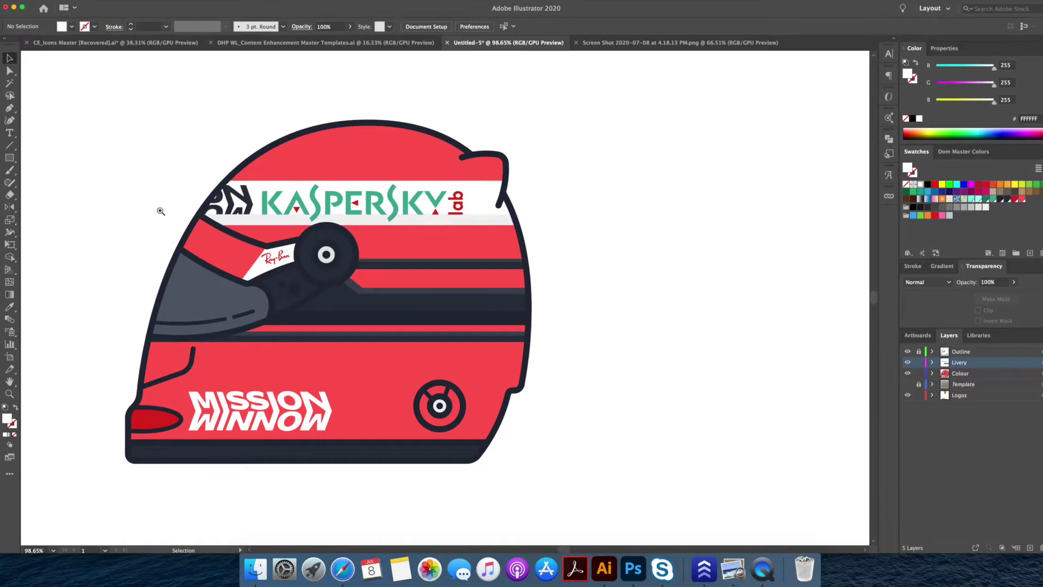
- Send the clipped dark logo backward one level and shift it away from the Kaspersky wordmark toward the helmet's front edge
{"action": "left_click_drag", "start_coordinate": [191, 200], "coordinate": [326, 228]}
{"action": "left_click", "coordinate": [350, 243]}
{"action": "key", "text": "super+["}
{"action": "double_click", "coordinate": [313, 196]}
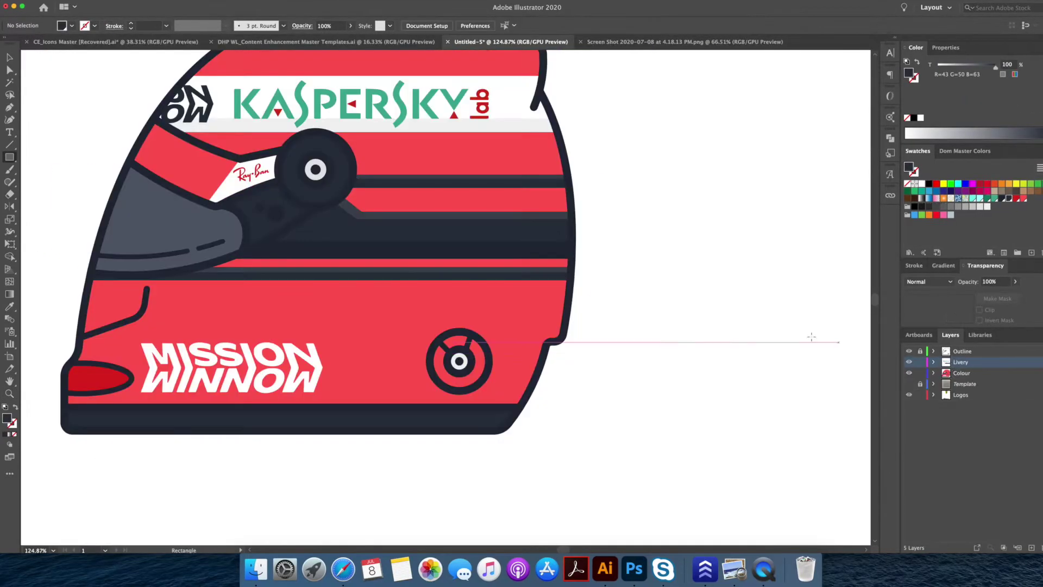
- Draw a rectangle about 178 by 44 px on the wide dark band and fill it with light cyan
{"action": "left_click_drag", "start_coordinate": [380, 217], "coordinate": [518, 251]}
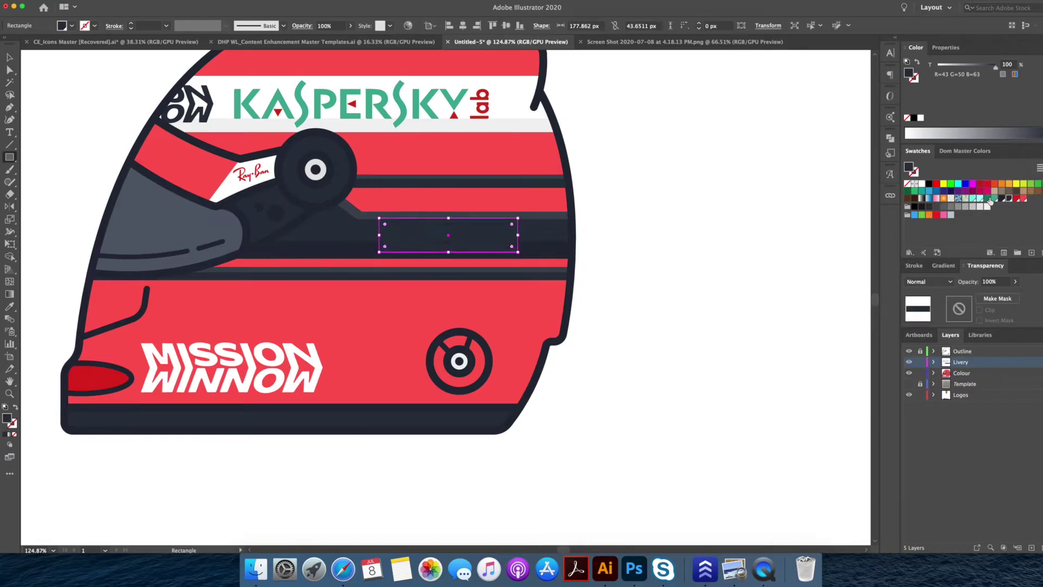
{"action": "left_click", "coordinate": [979, 199]}
{"action": "key", "text": "v"}
- Resize the light cyan rectangle to about 167 by 48 px and nudge it into place on the wide dark band
{"action": "left_click_drag", "start_coordinate": [436, 217], "coordinate": [463, 215]}
{"action": "left_click_drag", "start_coordinate": [464, 298], "coordinate": [464, 302]}
{"action": "left_click_drag", "start_coordinate": [622, 256], "coordinate": [603, 257]}
{"action": "key", "text": "Right"}
{"action": "key", "text": "Right"}
{"action": "key", "text": "Right"}
{"action": "key", "text": "Right"}
{"action": "left_click", "coordinate": [775, 277]}
- Duplicate the light cyan panel down and to the right in turquoise and trim its overhang with Shape Builder
{"action": "left_click", "coordinate": [492, 261]}
{"action": "left_click_drag", "start_coordinate": [490, 263], "coordinate": [522, 288]}
{"action": "left_click", "coordinate": [974, 199]}
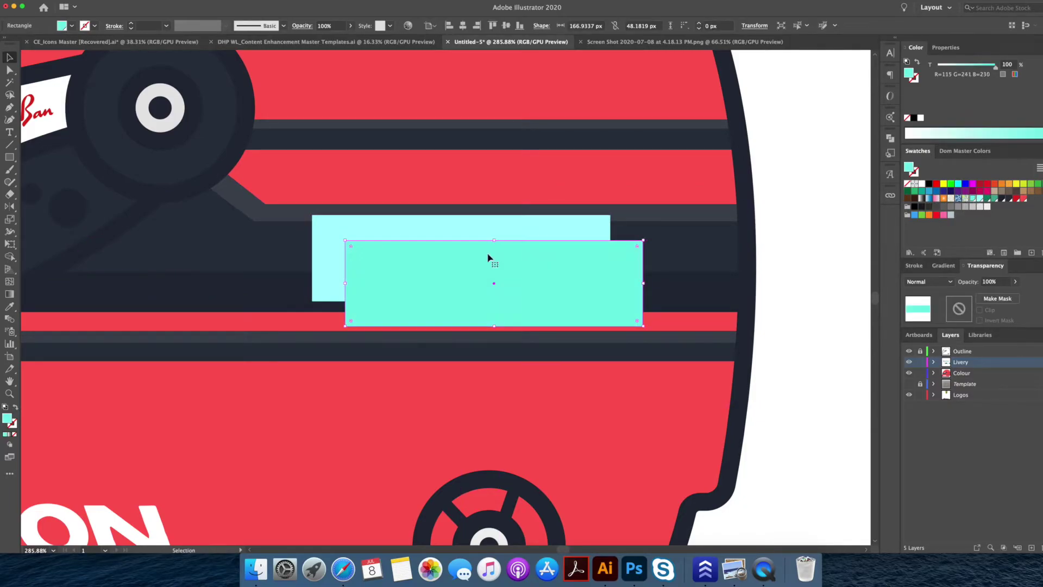
{"action": "left_click", "coordinate": [437, 232], "text": "shift"}
{"action": "key", "text": "shift+m"}
{"action": "left_click", "coordinate": [568, 319], "text": "alt"}
{"action": "key", "text": "v"}
- Round the upper-left corner of the turquoise panel
{"action": "key", "text": "super+shift+a"}
{"action": "key", "text": "a"}
{"action": "left_click", "coordinate": [345, 240]}
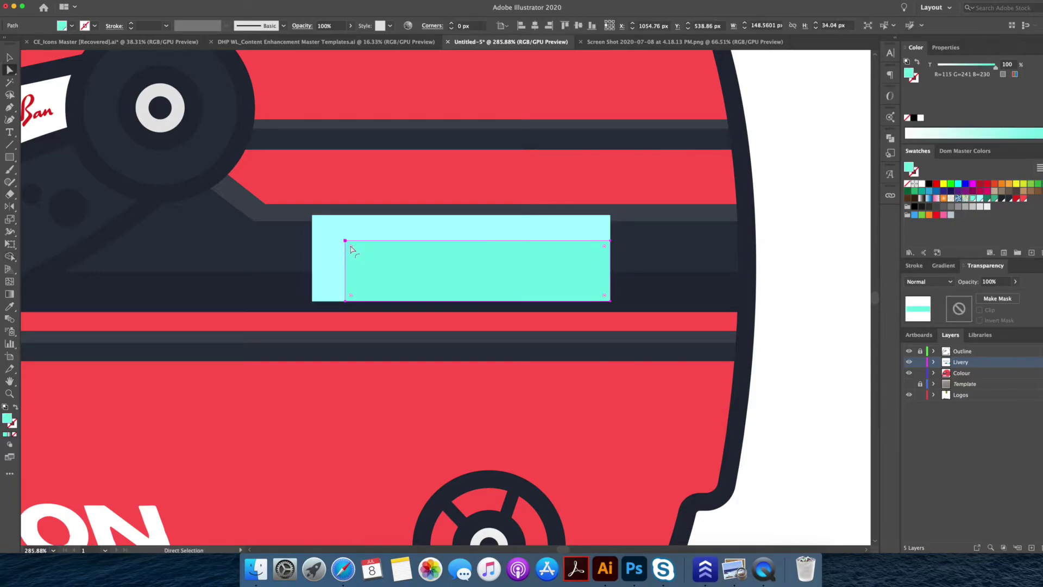
{"action": "key", "text": "v"}
{"action": "key", "text": "super+shift+a"}
- Duplicate the light cyan panel slightly down and to the right, and trim the copy to the original panel
{"action": "left_click", "coordinate": [564, 229]}
{"action": "left_click_drag", "start_coordinate": [564, 229], "coordinate": [571, 238]}
{"action": "left_click", "coordinate": [523, 222], "text": "shift"}
{"action": "left_click_drag", "start_coordinate": [644, 315], "coordinate": [645, 316]}
{"action": "key", "text": "super+shift+a"}
{"action": "key", "text": "a"}
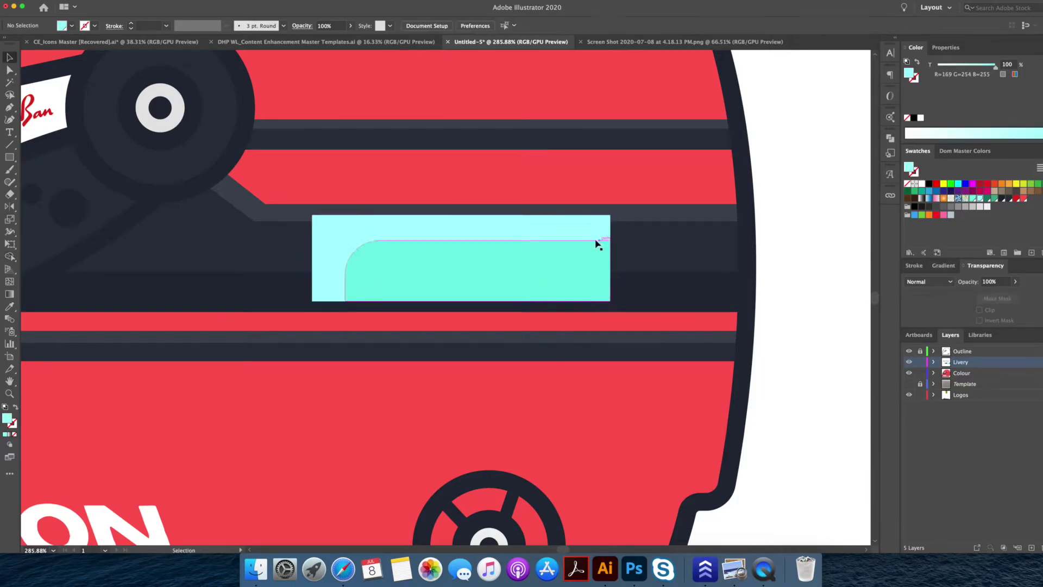
- Round the upper-left corner of the offset light cyan copy
{"action": "left_click", "coordinate": [348, 231]}
{"action": "left_click_drag", "start_coordinate": [327, 232], "coordinate": [338, 239]}
{"action": "key", "text": "z"}
{"action": "left_click", "coordinate": [422, 230], "text": "alt"}
- Fill the thin edge strip along the panel's top and left sides with white at 50% opacity
{"action": "left_click", "coordinate": [922, 184]}
{"action": "key", "text": "v"}
{"action": "key", "text": "super+shift+a"}
{"action": "left_click", "coordinate": [459, 223]}
{"action": "type", "text": "50"}
{"action": "key", "text": "Return"}
{"action": "left_click", "coordinate": [754, 228]}
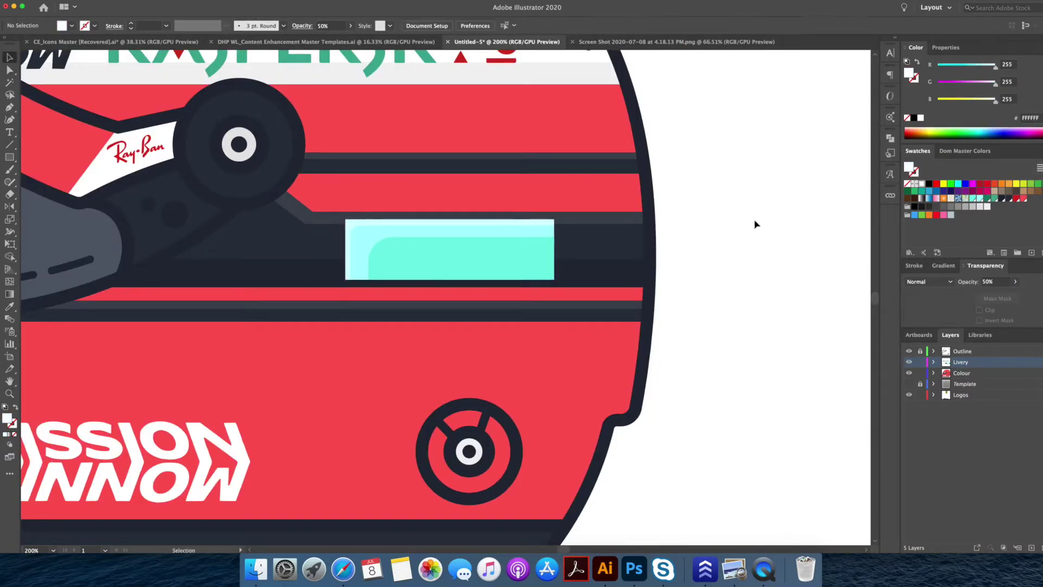
- Bring the Riva logo over beside the helmet and move it onto the Livery layer
{"action": "key", "text": "z"}
{"action": "left_click", "coordinate": [746, 215], "text": "alt"}
{"action": "key", "text": "z"}
{"action": "left_click_drag", "start_coordinate": [721, 330], "coordinate": [389, 312]}
{"action": "left_click_drag", "start_coordinate": [619, 320], "coordinate": [403, 317]}
{"action": "key", "text": "v"}
{"action": "left_click_drag", "start_coordinate": [745, 259], "coordinate": [389, 283]}
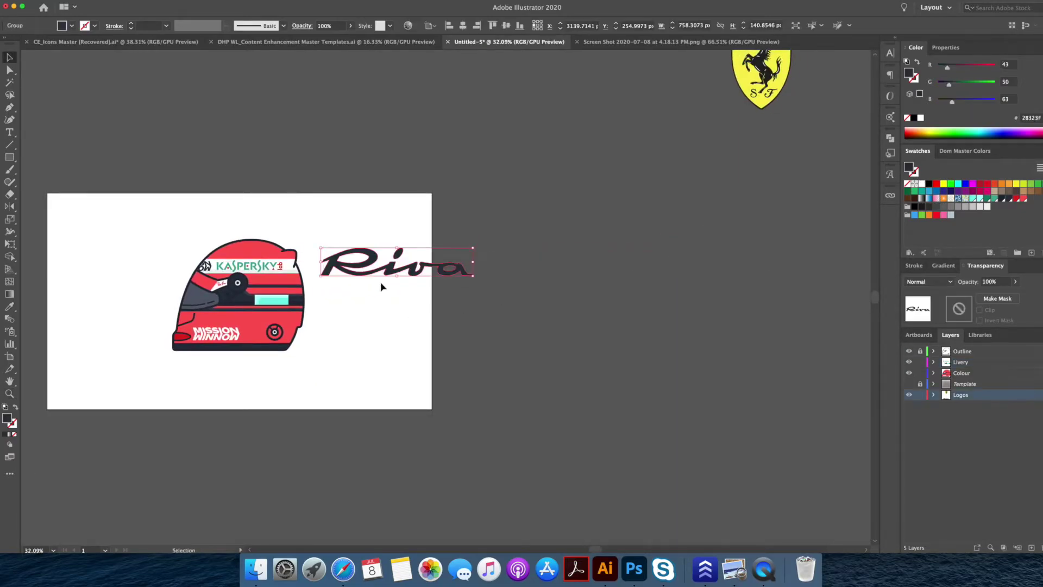
{"action": "left_click_drag", "start_coordinate": [1039, 394], "coordinate": [1038, 362]}
{"action": "left_click_drag", "start_coordinate": [386, 297], "coordinate": [522, 254]}
- Scale the Riva logo down and centre it on the cyan panel
{"action": "key", "text": "z"}
{"action": "key", "text": "v"}
{"action": "left_click_drag", "start_coordinate": [867, 164], "coordinate": [413, 304]}
{"action": "key", "text": "z"}
{"action": "key", "text": "v"}
{"action": "left_click_drag", "start_coordinate": [489, 273], "coordinate": [550, 270]}
{"action": "key", "text": "Left"}
{"action": "key", "text": "Left"}
{"action": "key", "text": "Left"}
{"action": "key", "text": "Left"}
{"action": "key", "text": "Left"}
{"action": "key", "text": "z"}
{"action": "key", "text": "v"}
{"action": "left_click_drag", "start_coordinate": [514, 340], "coordinate": [519, 340]}
{"action": "key", "text": "z"}
{"action": "left_click_drag", "start_coordinate": [815, 283], "coordinate": [675, 236]}
{"action": "key", "text": "v"}
{"action": "left_click", "coordinate": [694, 266]}
{"action": "key", "text": "z"}
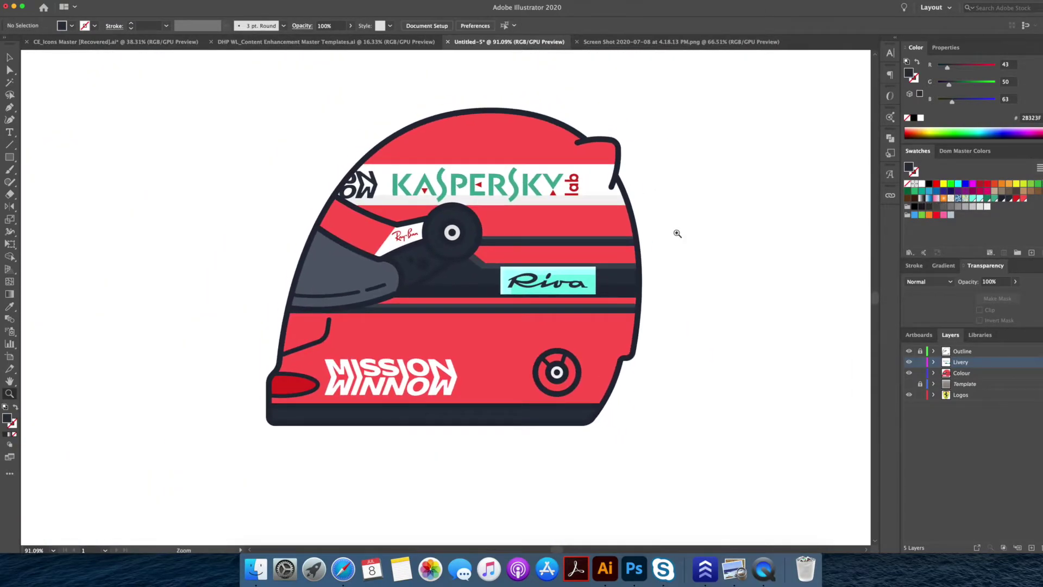
- Fill the upper wedge of the round dial with the front vent's dark red and move it to the Colour layer
{"action": "left_click", "coordinate": [490, 345]}
{"action": "left_click", "coordinate": [759, 341]}
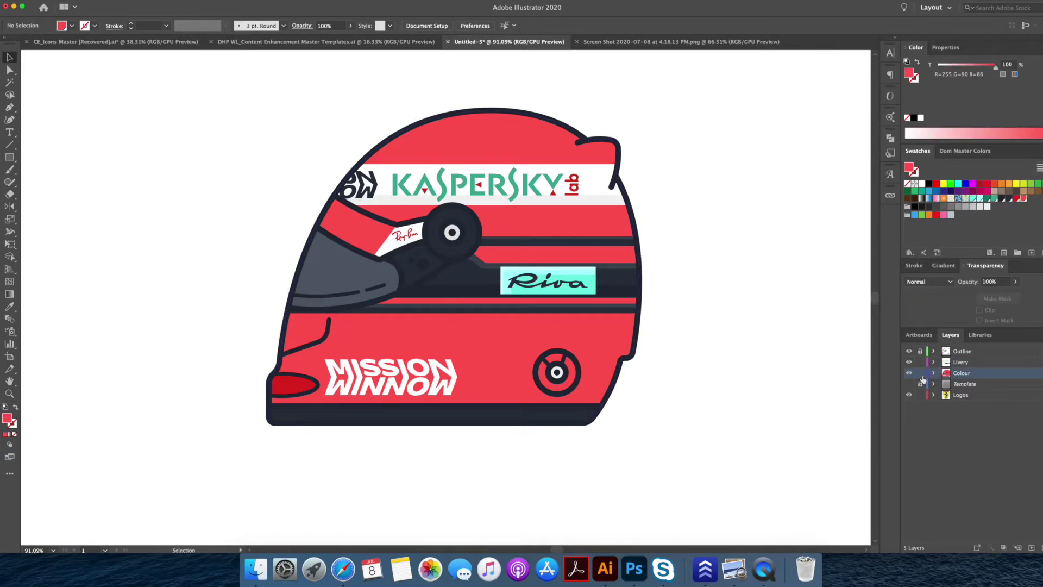
{"action": "scroll", "coordinate": [569, 371], "scroll_direction": "up", "scroll_amount": 4}
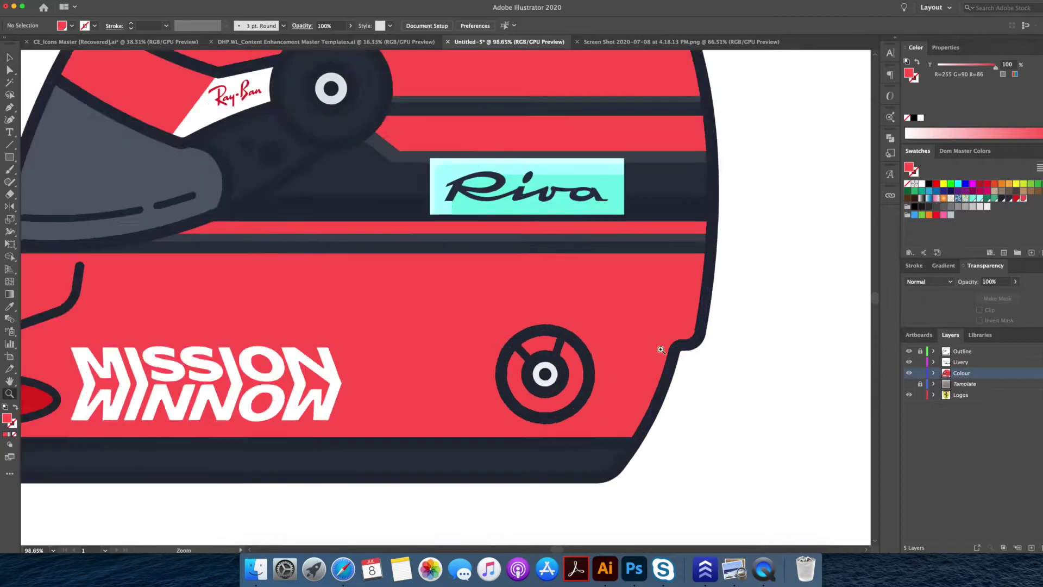
{"action": "left_click", "coordinate": [579, 350]}
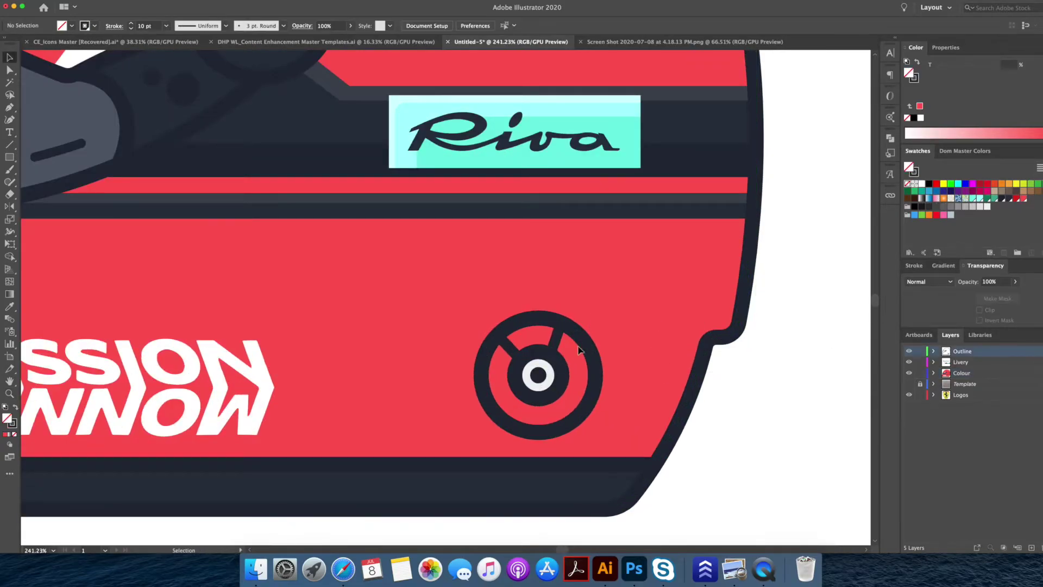
{"action": "left_click", "coordinate": [568, 375]}
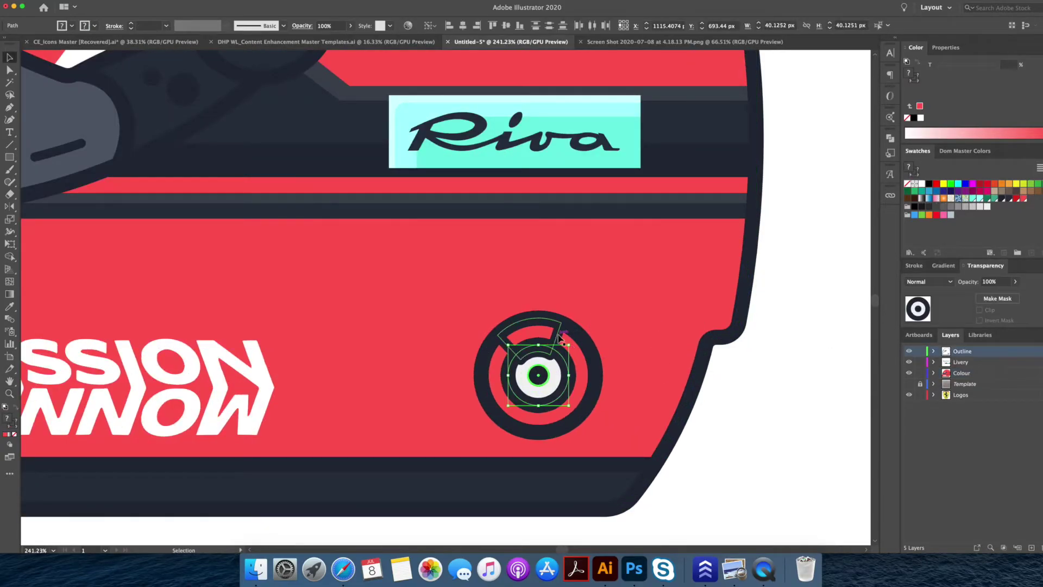
{"action": "left_click", "coordinate": [560, 337]}
{"action": "scroll", "coordinate": [569, 353], "scroll_direction": "down", "scroll_amount": 3}
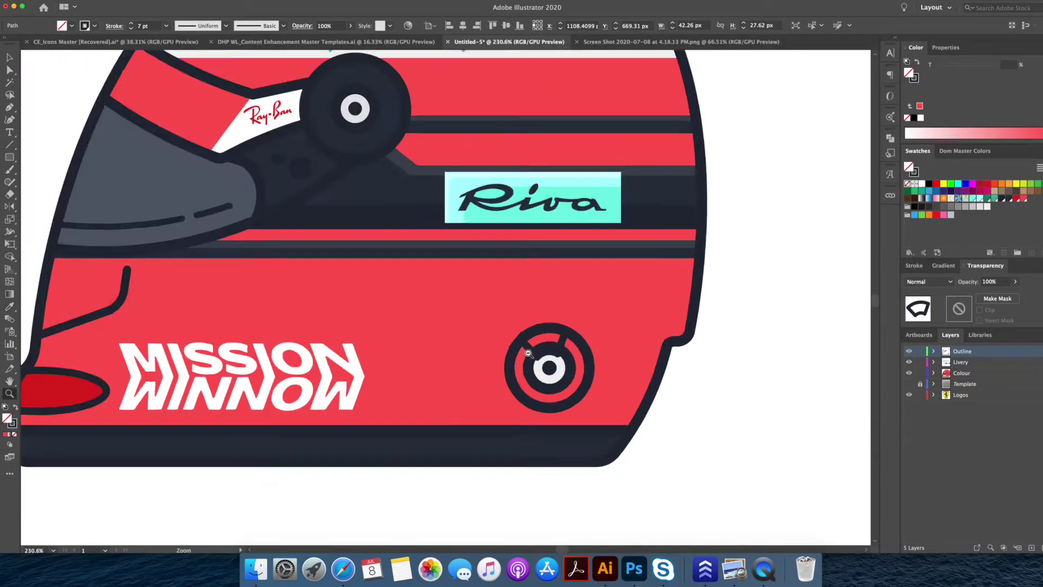
{"action": "scroll", "coordinate": [569, 353], "scroll_direction": "left", "scroll_amount": 2}
{"action": "left_click", "coordinate": [131, 394]}
{"action": "key", "text": "v"}
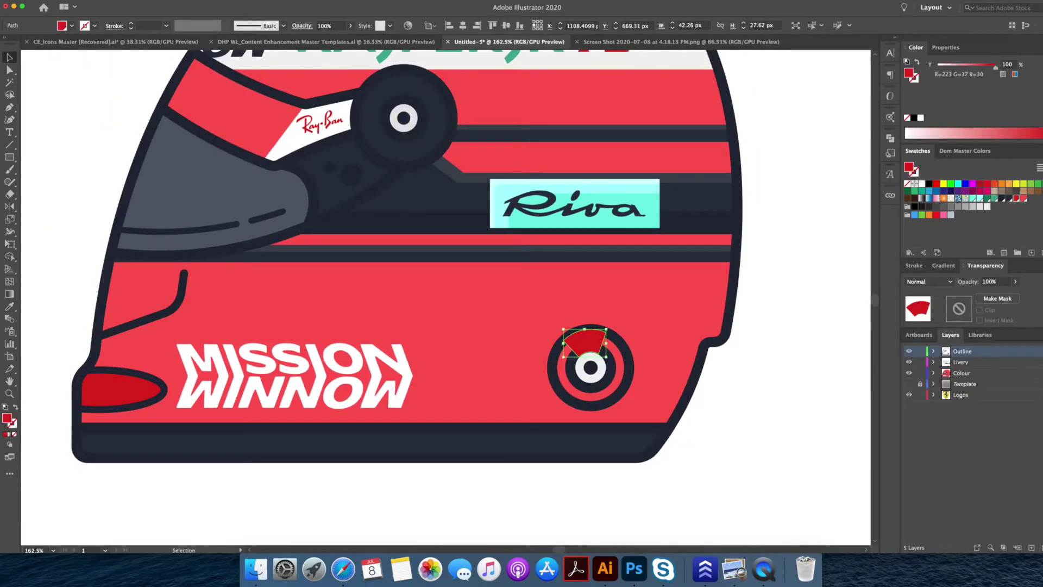
{"action": "left_click_drag", "start_coordinate": [1039, 351], "coordinate": [1038, 372]}
{"action": "left_click", "coordinate": [798, 353]}
- Resize the dark dot at the dial's centre to about 10.8 px
{"action": "left_click_drag", "start_coordinate": [782, 375], "coordinate": [744, 360]}
{"action": "left_click", "coordinate": [556, 356]}
{"action": "key", "text": "z"}
{"action": "left_click_drag", "start_coordinate": [560, 356], "coordinate": [733, 265]}
{"action": "key", "text": "v"}
{"action": "scroll", "coordinate": [732, 264], "scroll_direction": "down", "scroll_amount": 5}
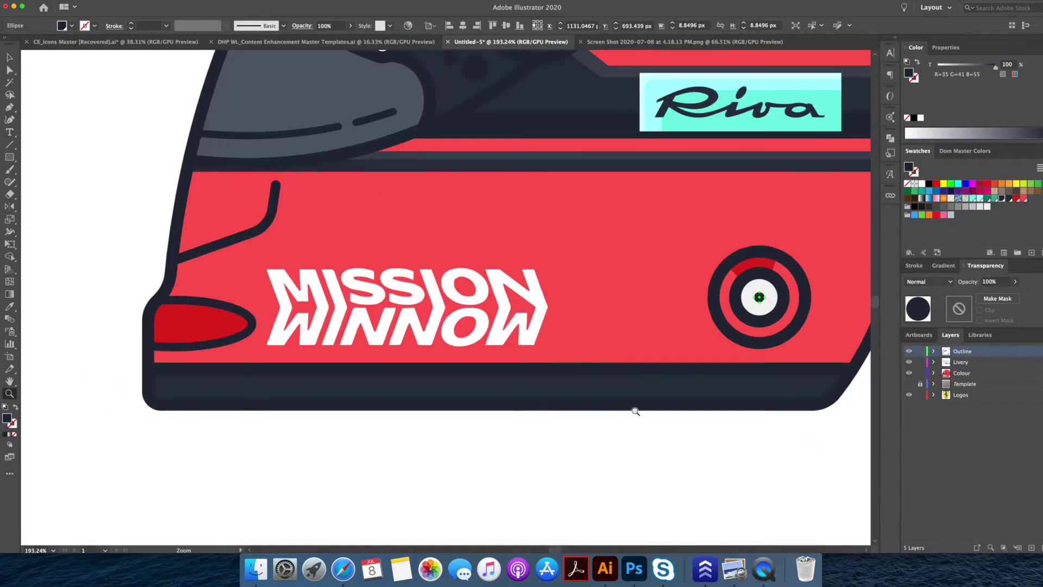
{"action": "scroll", "coordinate": [618, 391], "scroll_direction": "up", "scroll_amount": 5}
{"action": "scroll", "coordinate": [641, 315], "scroll_direction": "down", "scroll_amount": 3}
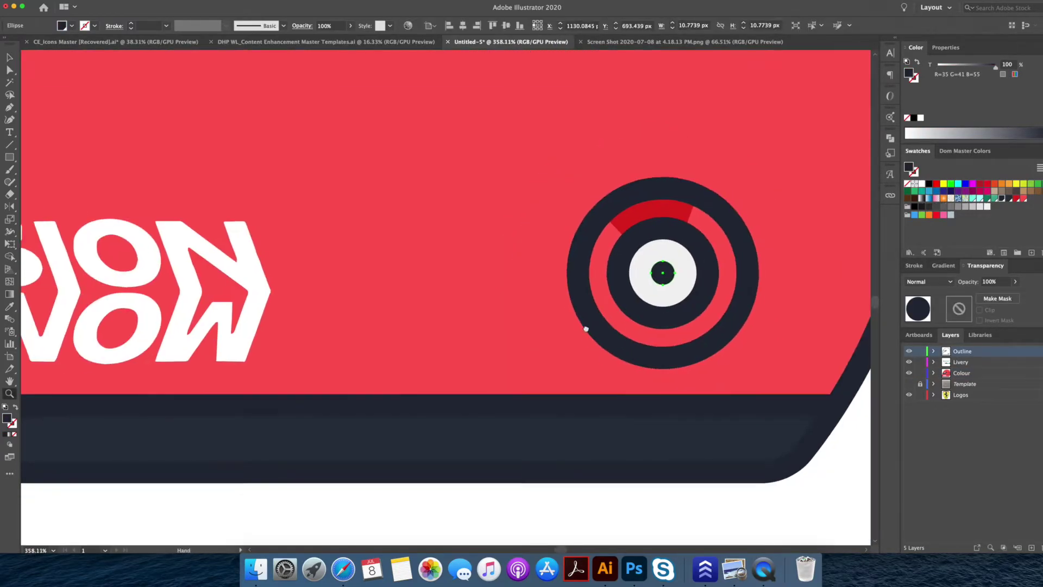
- Cut a crescent from the left side of the dial's light circle with an offset copy and fill it with white
{"action": "scroll", "coordinate": [518, 295], "scroll_direction": "up", "scroll_amount": 2}
{"action": "double_click", "coordinate": [520, 297]}
{"action": "key", "text": "super+c"}
{"action": "key", "text": "super+f"}
{"action": "left_click_drag", "start_coordinate": [521, 298], "coordinate": [759, 395], "text": "alt"}
{"action": "left_click", "coordinate": [476, 265], "text": "shift"}
{"action": "key", "text": "shift+m"}
{"action": "key", "text": "v"}
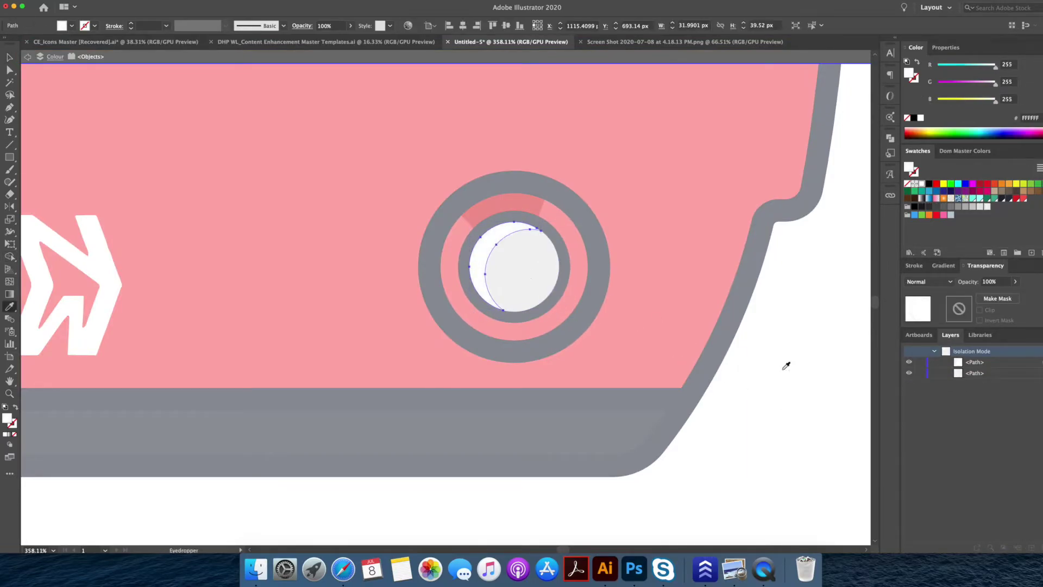
- Cut the right side of the dial's light circle into a separate shape and fill it with grey #CCCCCC
{"action": "left_click_drag", "start_coordinate": [543, 297], "coordinate": [579, 297]}
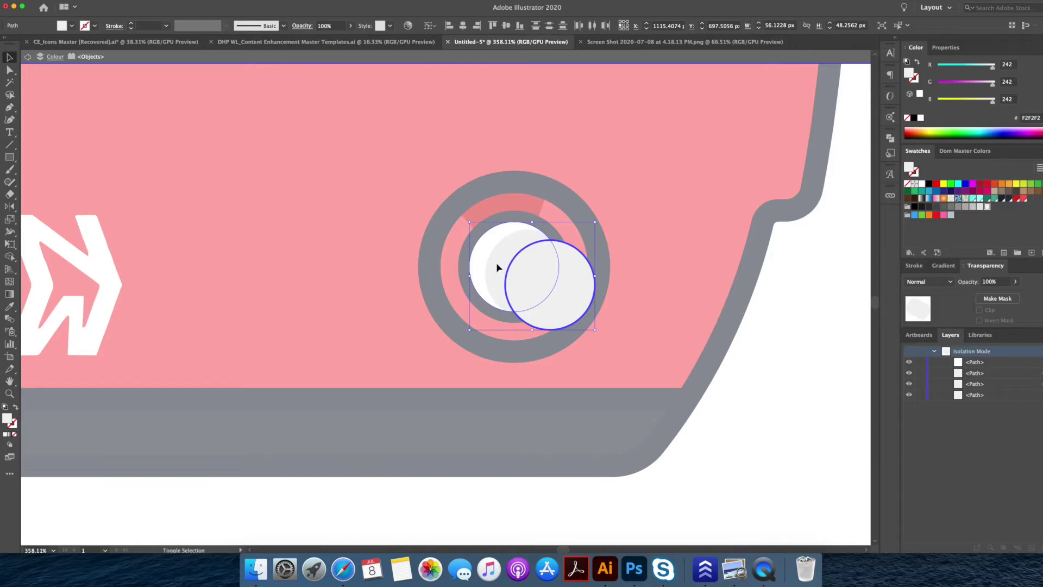
{"action": "left_click", "coordinate": [685, 297]}
{"action": "left_click", "coordinate": [535, 283]}
{"action": "left_click", "coordinate": [980, 207]}
{"action": "double_click", "coordinate": [672, 330]}
{"action": "left_click", "coordinate": [532, 285]}
{"action": "left_click", "coordinate": [973, 207]}
{"action": "left_click", "coordinate": [825, 328]}
{"action": "key", "text": "z"}
{"action": "left_click_drag", "start_coordinate": [777, 365], "coordinate": [744, 378]}
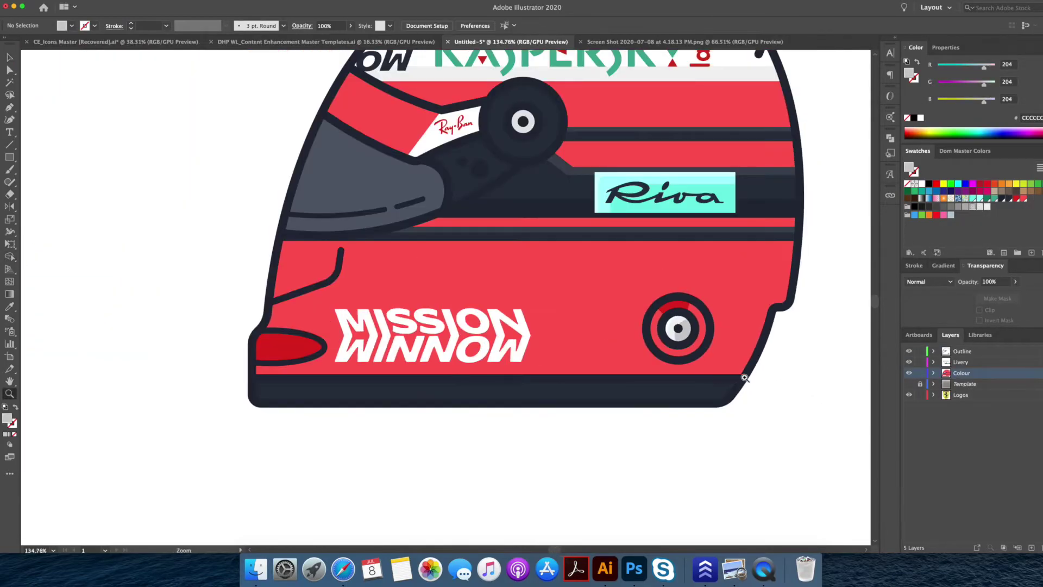
- Lock the Outline and Livery layers and draw a highlight shape along the visor arm's upper and front edges with the Pen tool
{"action": "scroll", "coordinate": [723, 357], "scroll_direction": "up", "scroll_amount": 2}
{"action": "scroll", "coordinate": [706, 364], "scroll_direction": "right", "scroll_amount": 2}
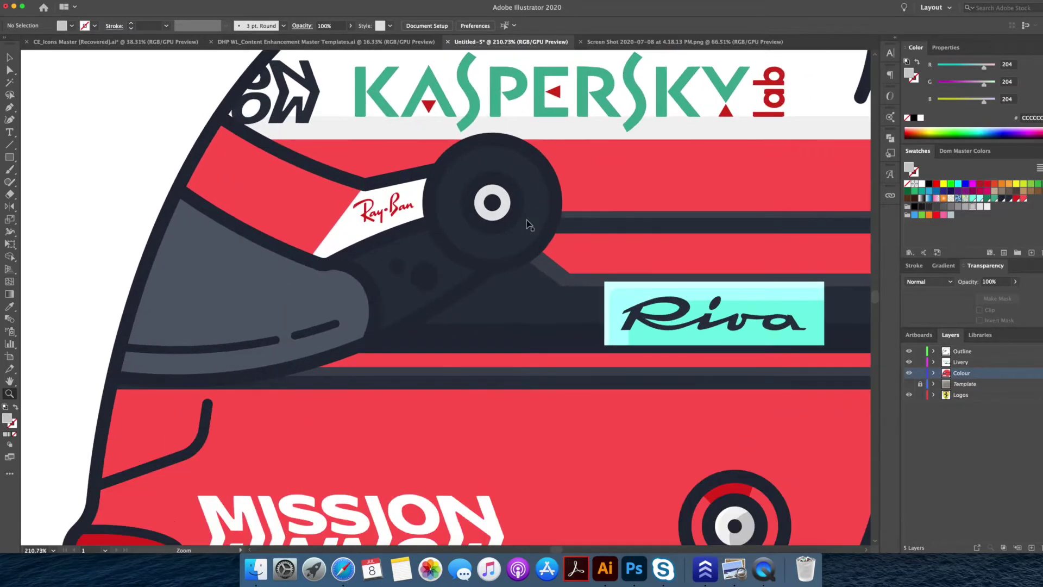
{"action": "left_click", "coordinate": [530, 226]}
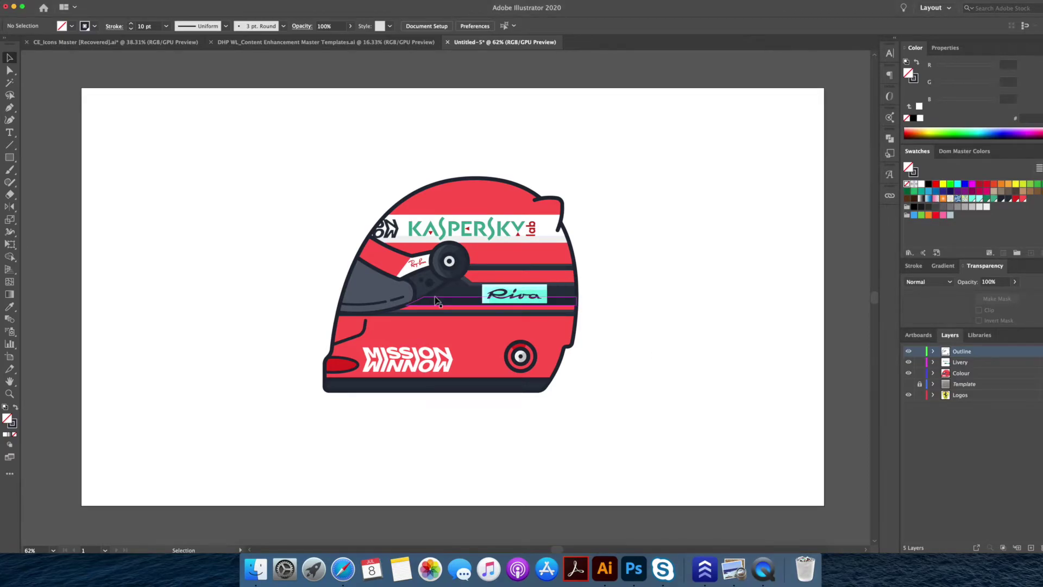
{"action": "left_click_drag", "start_coordinate": [399, 285], "coordinate": [471, 294]}
{"action": "key", "text": "v"}
{"action": "left_click", "coordinate": [453, 290]}
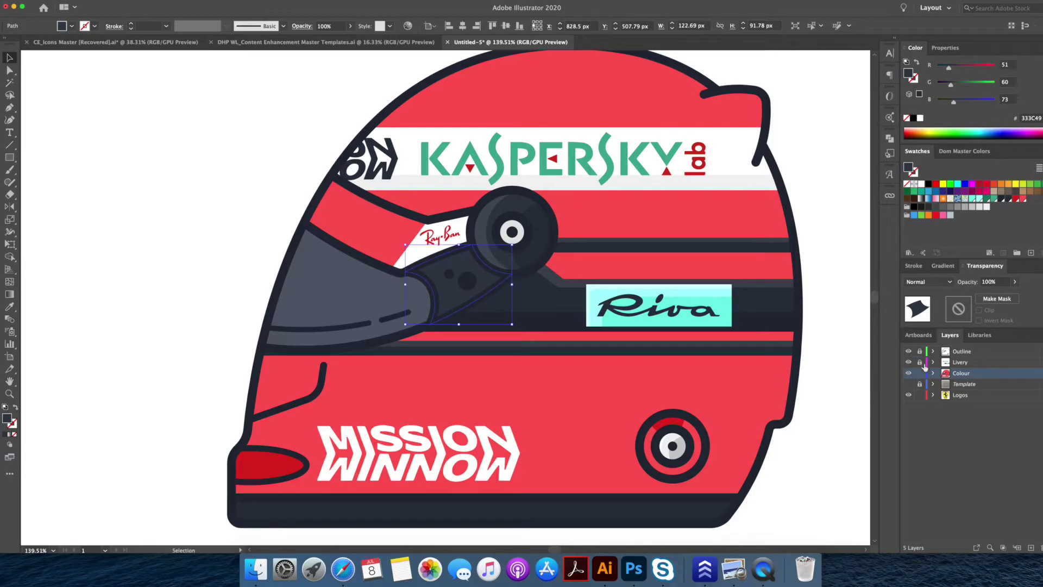
{"action": "scroll", "coordinate": [445, 263], "scroll_direction": "up", "scroll_amount": 3}
{"action": "double_click", "coordinate": [462, 258]}
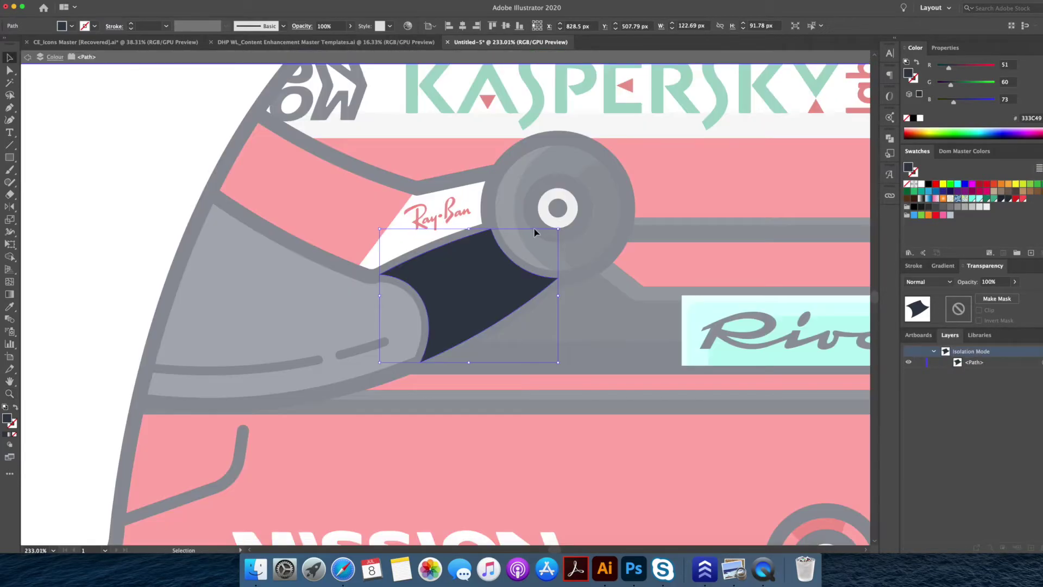
{"action": "key", "text": "Escape"}
{"action": "key", "text": "p"}
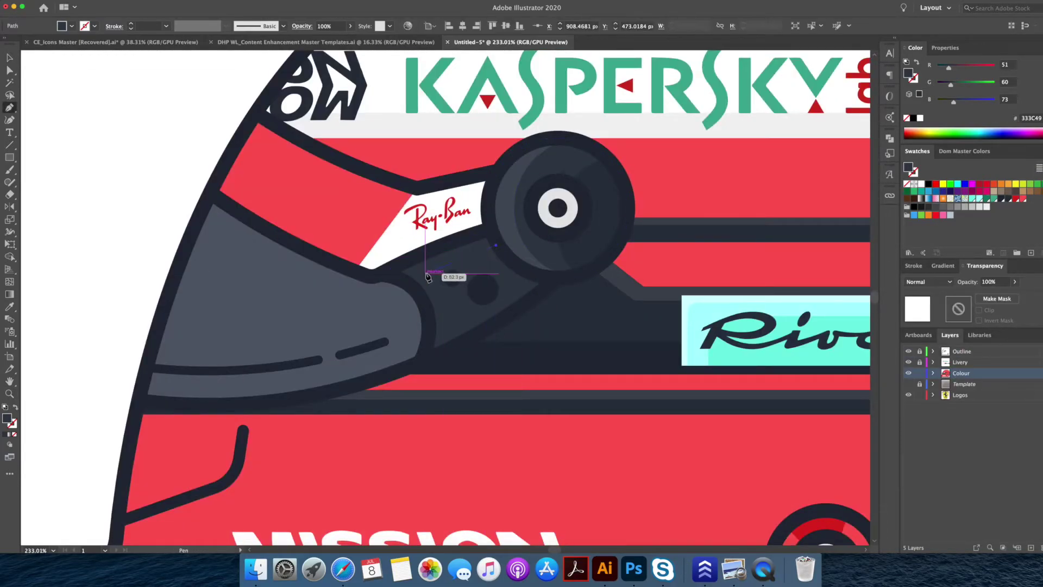
{"action": "left_click", "coordinate": [426, 274]}
{"action": "left_click_drag", "start_coordinate": [388, 411], "coordinate": [387, 408]}
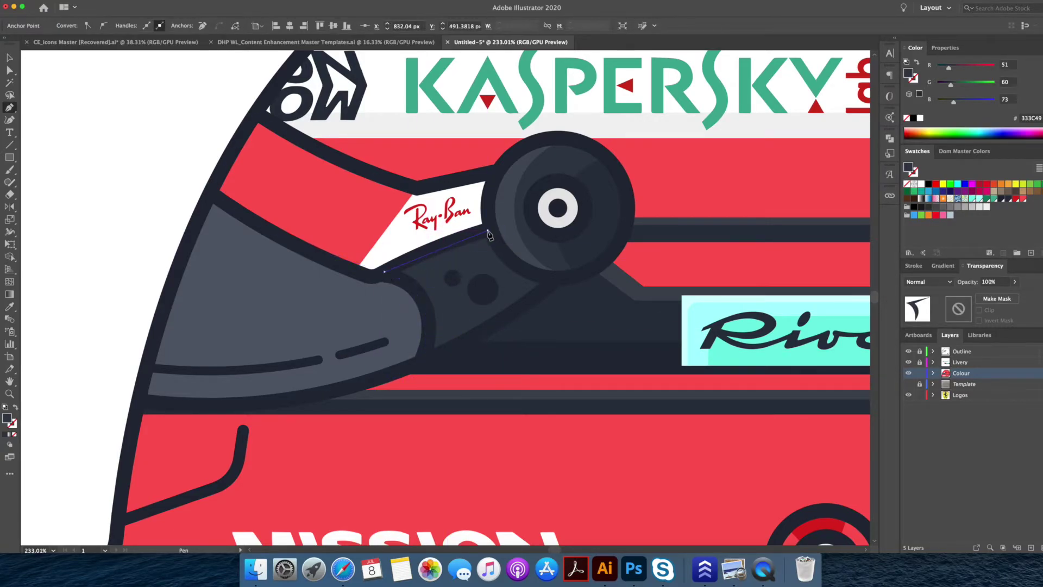
- Fill the visor arm highlight with white at 10% opacity, sampled from the pivot's highlight
{"action": "key", "text": "i"}
{"action": "left_click", "coordinate": [512, 216]}
{"action": "key", "text": "v"}
{"action": "key", "text": "super+shift+a"}
- Round the inner corner of the highlight on the visor arm
{"action": "left_click_drag", "start_coordinate": [500, 299], "coordinate": [431, 288]}
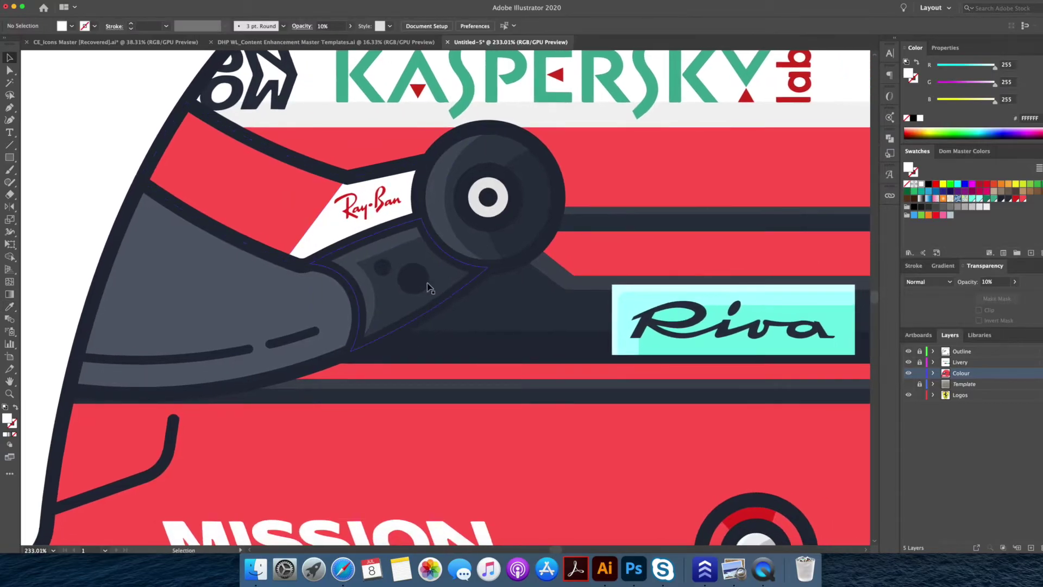
{"action": "double_click", "coordinate": [442, 282]}
{"action": "double_click", "coordinate": [444, 257]}
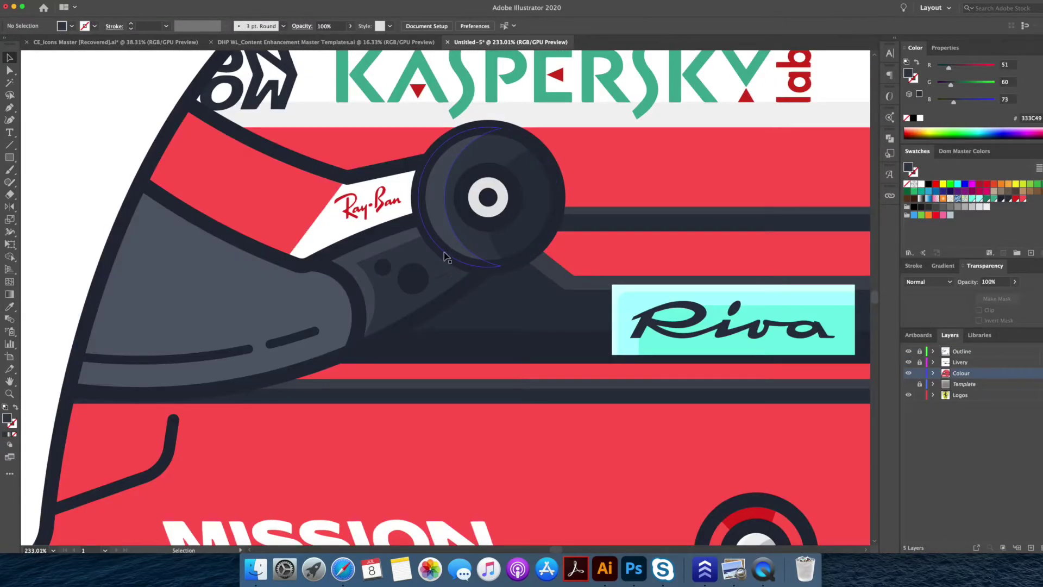
{"action": "left_click", "coordinate": [398, 252]}
{"action": "key", "text": "a"}
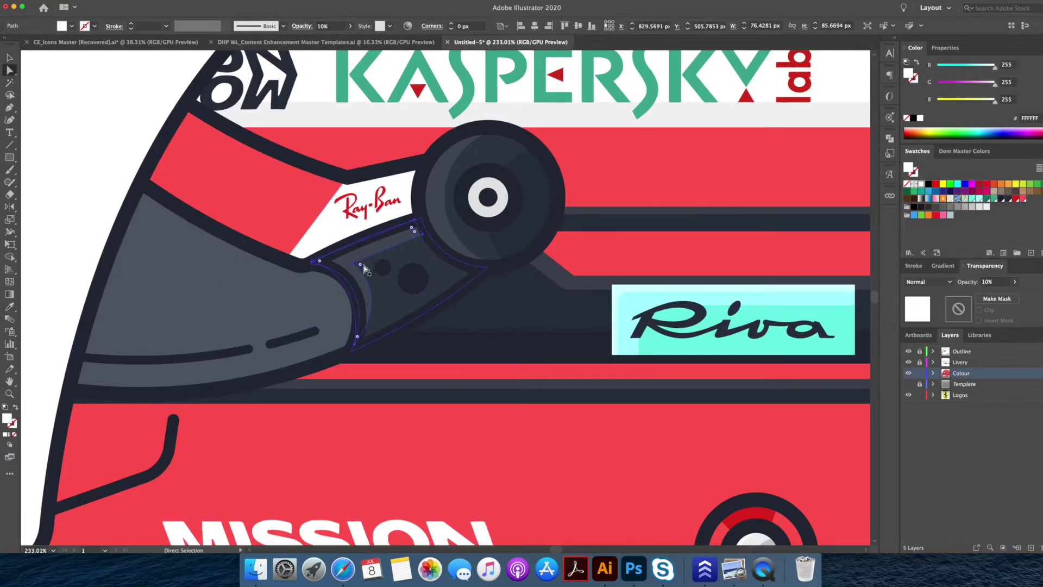
{"action": "left_click_drag", "start_coordinate": [375, 269], "coordinate": [376, 270]}
{"action": "key", "text": "v"}
{"action": "left_click", "coordinate": [177, 178]}
{"action": "left_click_drag", "start_coordinate": [321, 185], "coordinate": [173, 180]}
{"action": "left_click", "coordinate": [170, 156]}
{"action": "scroll", "coordinate": [382, 228], "scroll_direction": "left", "scroll_amount": 1}
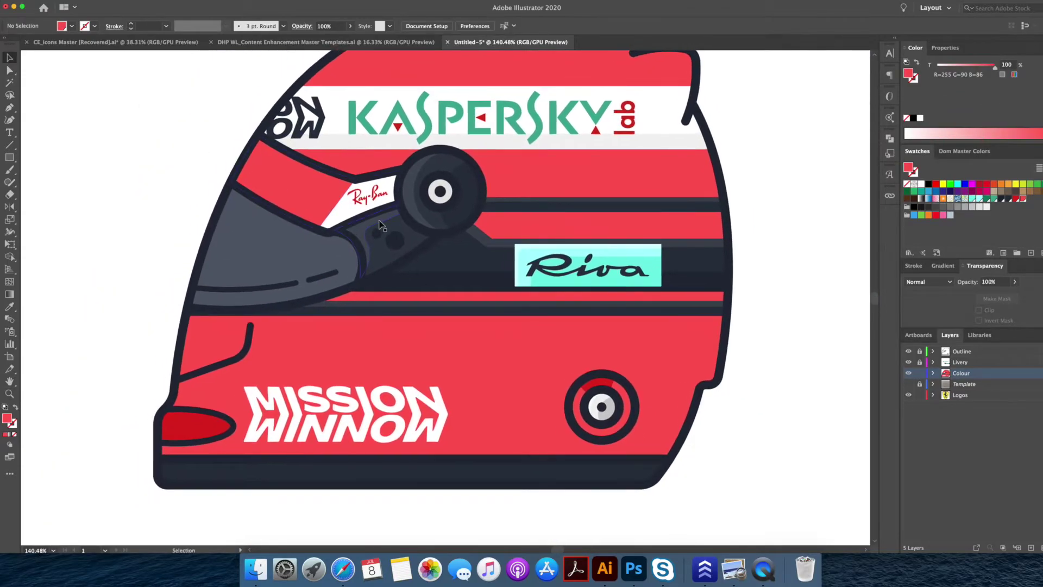
- Isolate the visor arm and draw a closed shadow polygon over its lower rear part with the Pen tool
{"action": "left_click_drag", "start_coordinate": [382, 230], "coordinate": [428, 242]}
{"action": "double_click", "coordinate": [429, 248]}
{"action": "key", "text": "p"}
{"action": "left_click", "coordinate": [422, 214]}
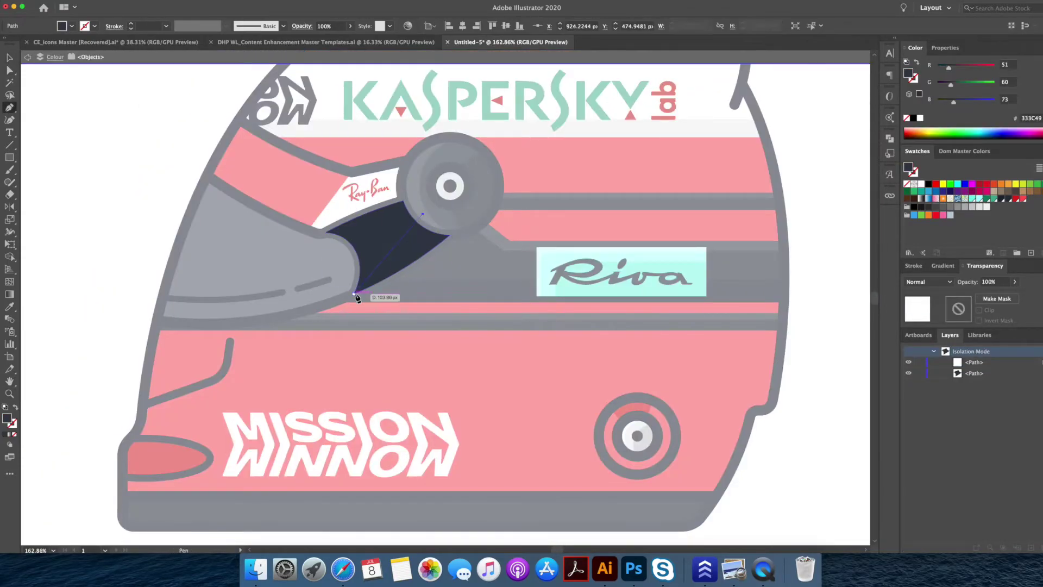
{"action": "left_click_drag", "start_coordinate": [317, 312], "coordinate": [313, 313]}
{"action": "left_click", "coordinate": [354, 293]}
{"action": "left_click", "coordinate": [472, 295]}
{"action": "left_click", "coordinate": [496, 222]}
{"action": "left_click", "coordinate": [423, 214]}
- Trim the shadow polygon to the visor arm with Shape Builder and fill it with the pivot's darker tone (RGB 43, 50, 63)
{"action": "key", "text": "v"}
{"action": "left_click", "coordinate": [396, 228], "text": "shift"}
{"action": "key", "text": "shift+m"}
{"action": "left_click", "coordinate": [448, 256], "text": "alt"}
{"action": "key", "text": "Escape"}
{"action": "key", "text": "v"}
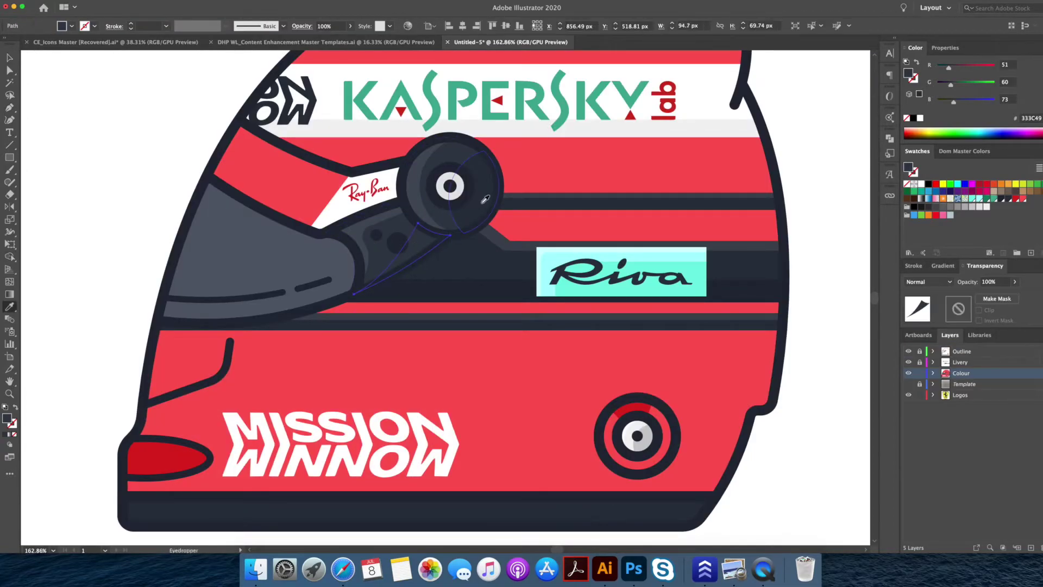
{"action": "key", "text": "shift+super+a"}
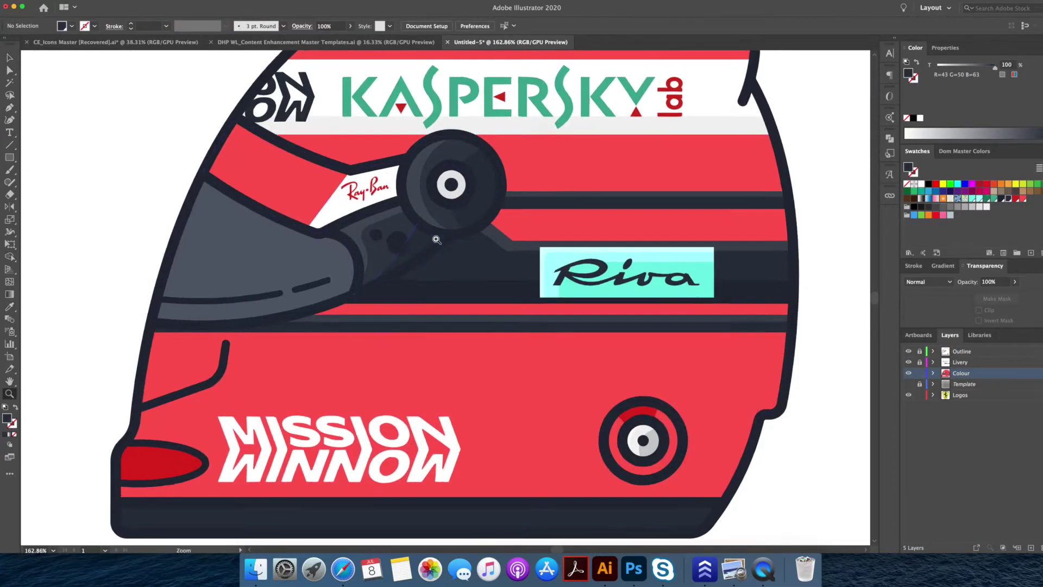
- Add small highlight circles in white at 10% opacity inside both round holes of the visor arm, the smaller about 5.1 px wide
{"action": "left_click", "coordinate": [400, 241]}
{"action": "scroll", "coordinate": [399, 241], "scroll_direction": "up", "scroll_amount": 4}
{"action": "key", "text": "a"}
{"action": "left_click", "coordinate": [397, 232]}
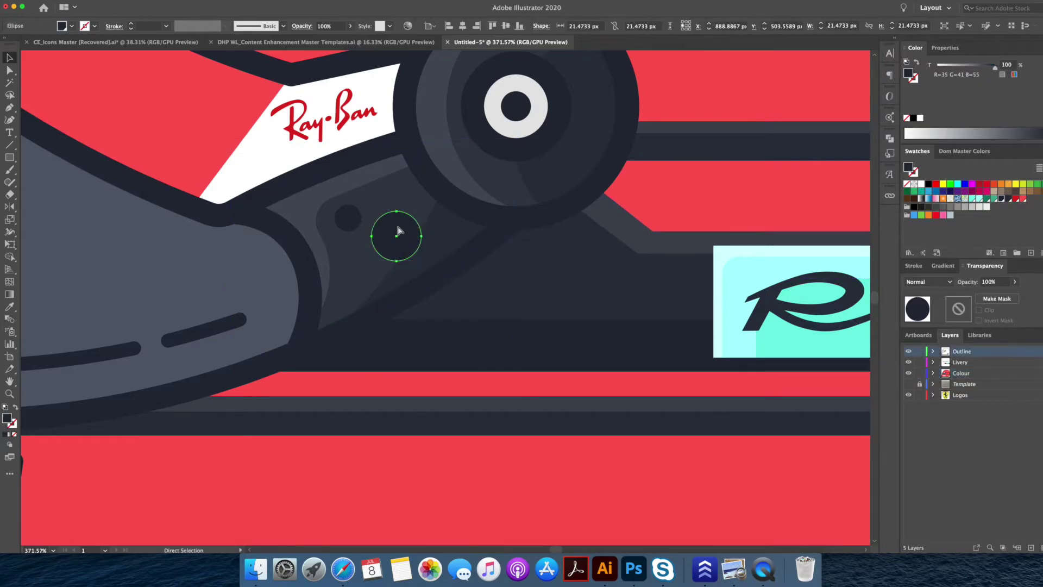
{"action": "key", "text": "i"}
{"action": "left_click", "coordinate": [446, 142]}
{"action": "key", "text": "v"}
{"action": "left_click_drag", "start_coordinate": [422, 261], "coordinate": [423, 231]}
{"action": "left_click_drag", "start_coordinate": [461, 285], "coordinate": [322, 212]}
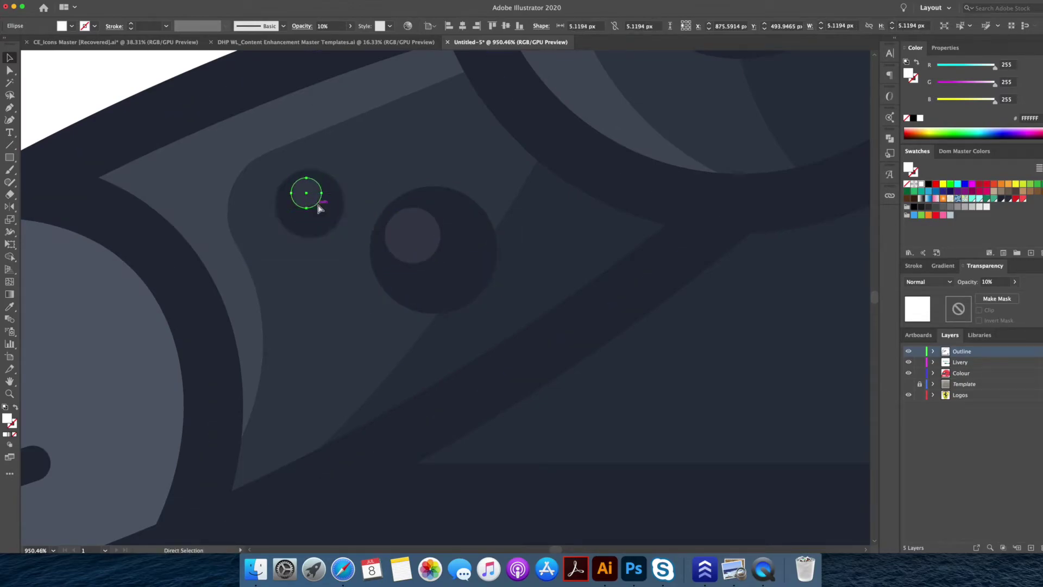
- Isolate the red helmet shape and cut a strip along its front edge using a copy offset towards the back
{"action": "scroll", "coordinate": [321, 212], "scroll_direction": "down", "scroll_amount": 5}
{"action": "scroll", "coordinate": [83, 158], "scroll_direction": "down", "scroll_amount": 5}
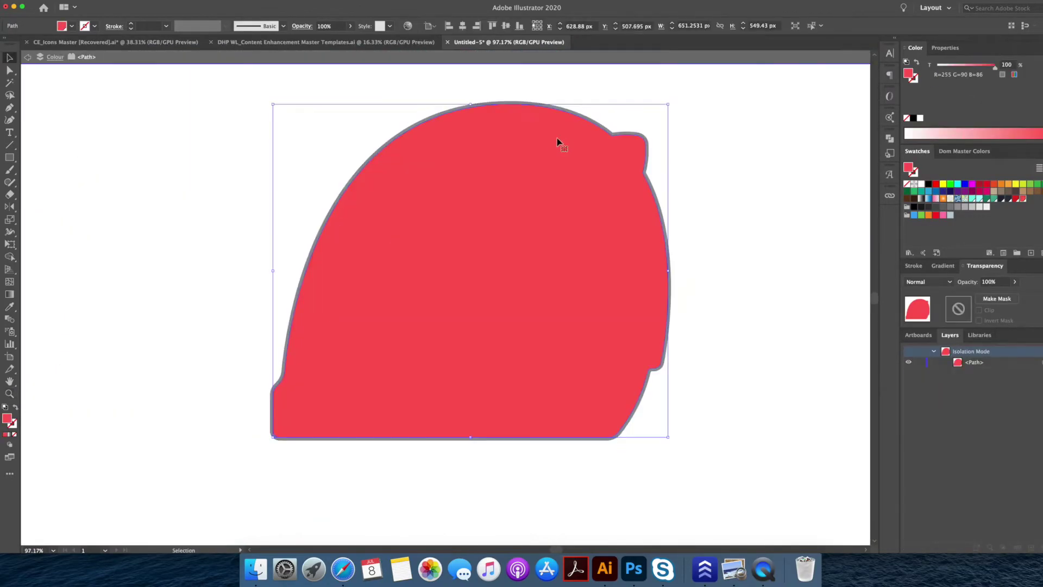
{"action": "left_click_drag", "start_coordinate": [470, 250], "coordinate": [485, 251]}
{"action": "left_click", "coordinate": [328, 244], "text": "shift"}
{"action": "key", "text": "shift+m"}
{"action": "left_click_drag", "start_coordinate": [585, 305], "coordinate": [672, 305]}
{"action": "left_click", "coordinate": [597, 130], "text": "alt"}
{"action": "key", "text": "v"}
{"action": "double_click", "coordinate": [682, 121]}
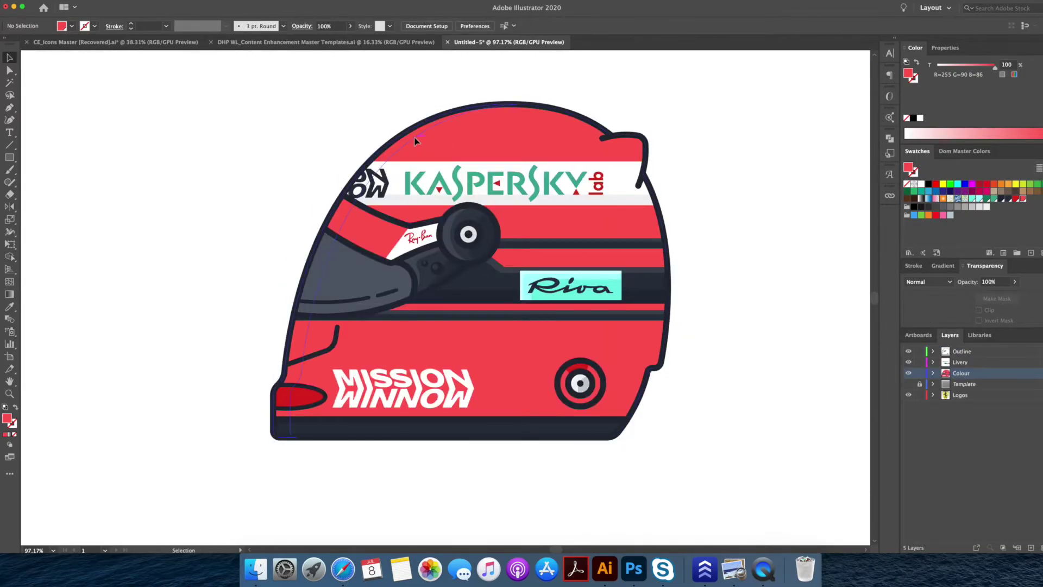
- Fill the strip along the helmet's front edge with white at 21% opacity and bring it in front of the other colour shapes
{"action": "left_click", "coordinate": [414, 137]}
{"action": "key", "text": "i"}
{"action": "left_click", "coordinate": [498, 265]}
{"action": "key", "text": "v"}
{"action": "left_click", "coordinate": [724, 212]}
{"action": "left_click", "coordinate": [305, 337]}
{"action": "left_click_drag", "start_coordinate": [986, 296], "coordinate": [984, 296]}
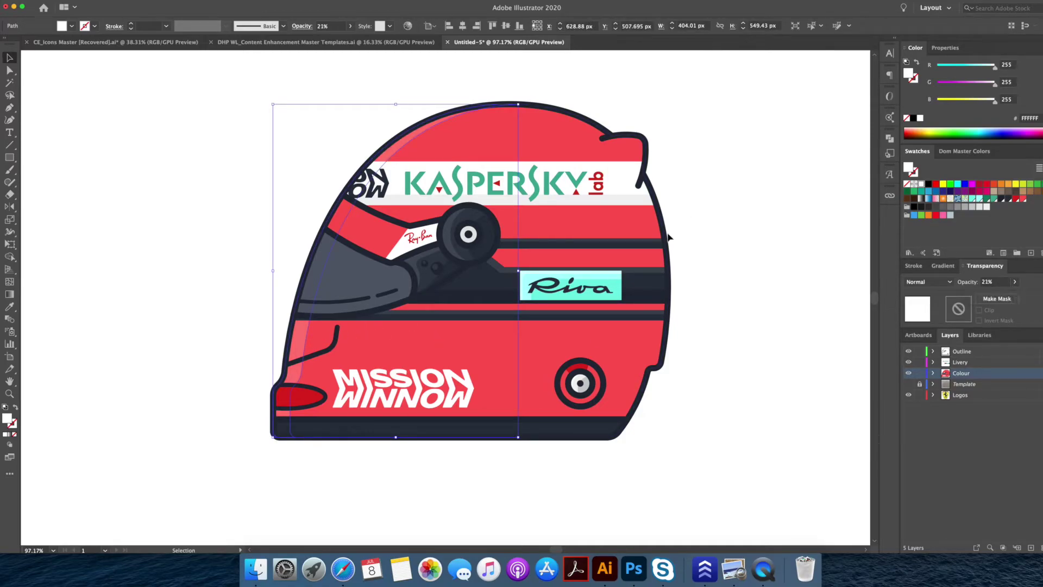
{"action": "key", "text": "a"}
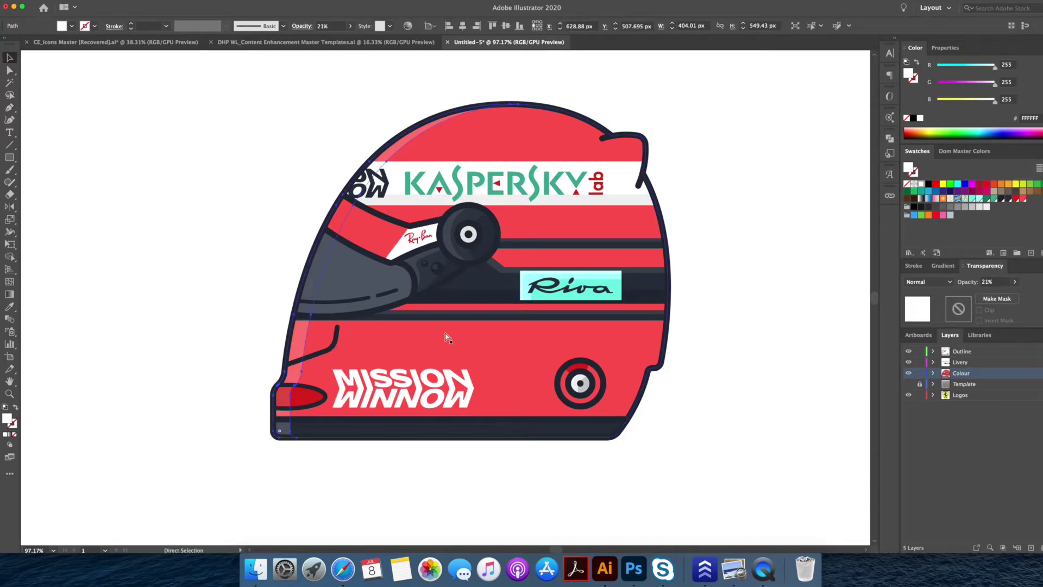
{"action": "key", "text": "v"}
- Duplicate the dark base band about 15 px lower and trim the copy to the original band with Shape Builder
{"action": "left_click", "coordinate": [367, 432]}
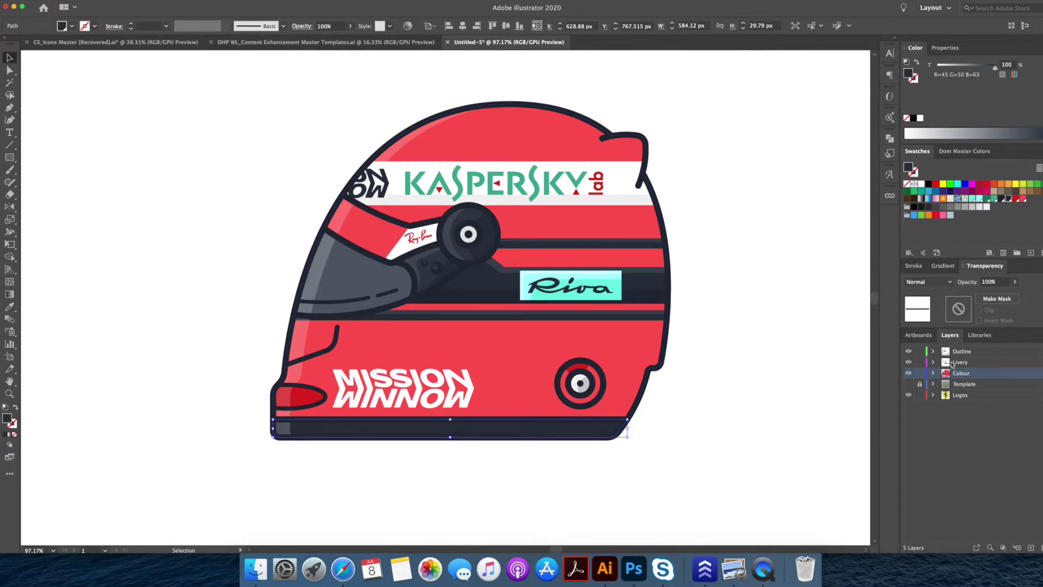
{"action": "left_click", "coordinate": [679, 432]}
{"action": "left_click", "coordinate": [554, 436]}
{"action": "left_click_drag", "start_coordinate": [490, 445], "coordinate": [565, 436]}
{"action": "left_click", "coordinate": [563, 412], "text": "shift"}
{"action": "key", "text": "shift+m"}
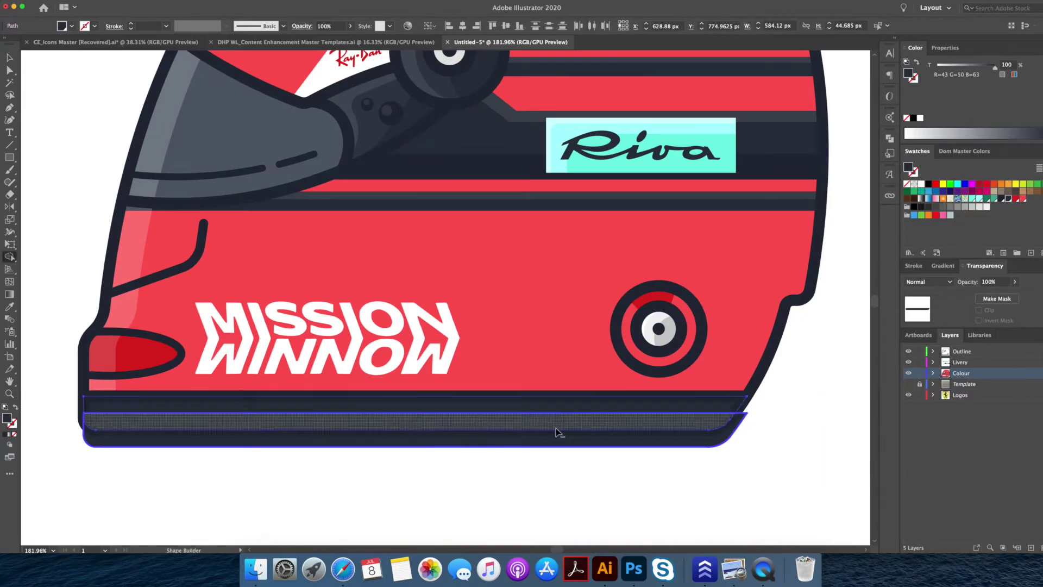
{"action": "left_click", "coordinate": [557, 434], "text": "alt"}
- Fill the lower half of the base band with the darker navy (RGB 35, 41, 55)
{"action": "key", "text": "v"}
{"action": "left_click", "coordinate": [553, 427]}
{"action": "key", "text": "i"}
{"action": "left_click", "coordinate": [611, 175]}
{"action": "key", "text": "v"}
{"action": "left_click", "coordinate": [627, 467]}
{"action": "left_click_drag", "start_coordinate": [629, 467], "coordinate": [549, 473]}
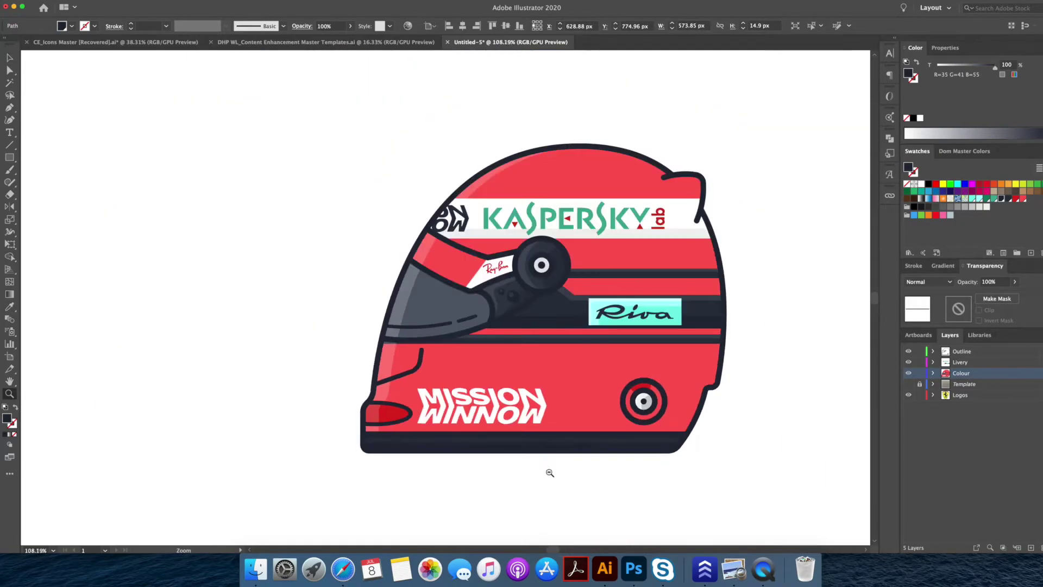
- Give the outer ring of the rear lower bolt the front highlight's white 21% style, and open the inner ring's stroke settings
{"action": "left_click_drag", "start_coordinate": [692, 477], "coordinate": [616, 478]}
{"action": "left_click_drag", "start_coordinate": [692, 334], "coordinate": [688, 329]}
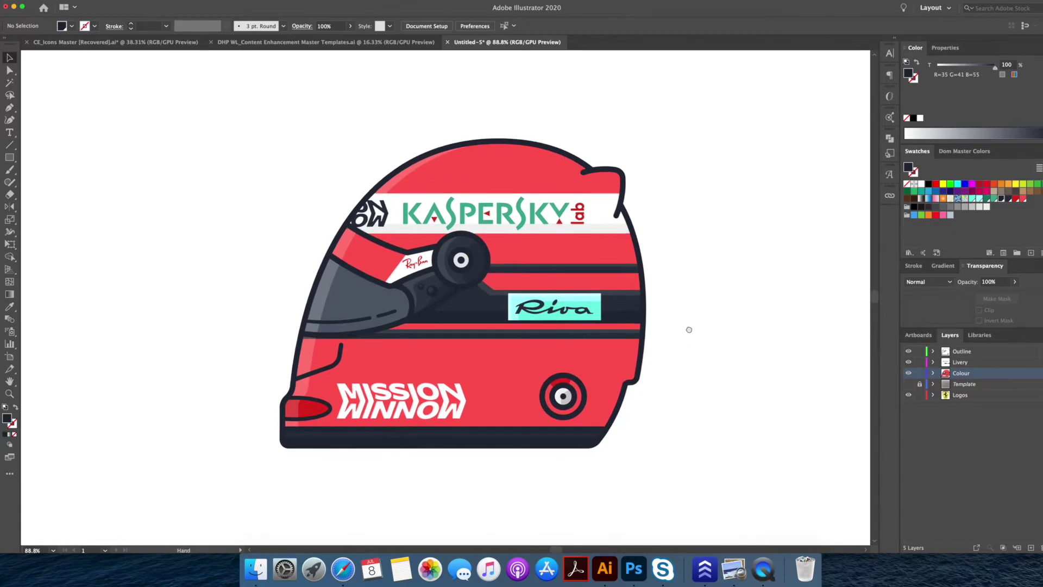
{"action": "left_click", "coordinate": [581, 389]}
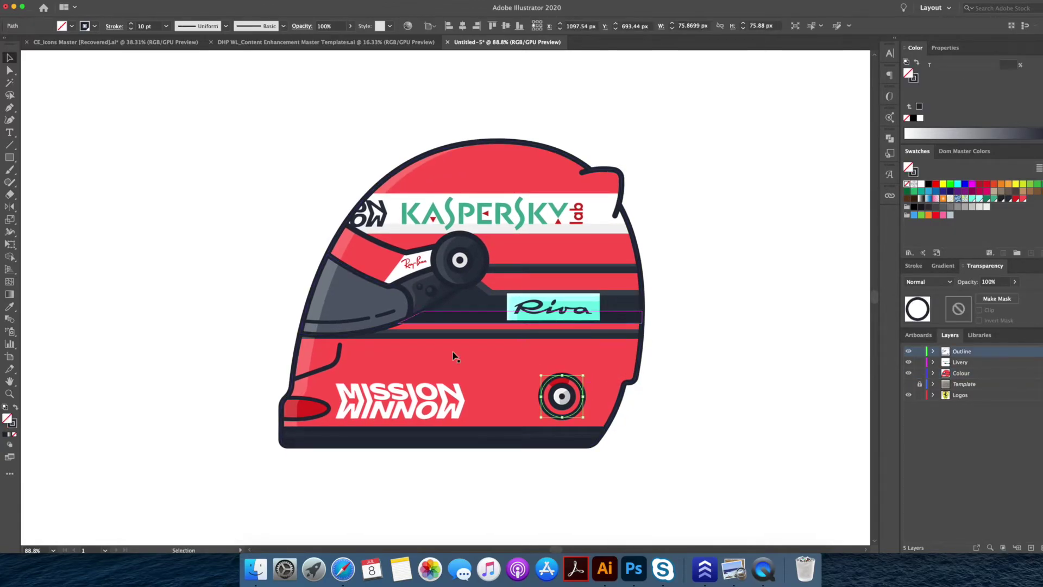
{"action": "key", "text": "i"}
{"action": "left_click", "coordinate": [306, 353]}
{"action": "key", "text": "v"}
{"action": "left_click", "coordinate": [782, 397]}
{"action": "left_click_drag", "start_coordinate": [651, 411], "coordinate": [666, 393]}
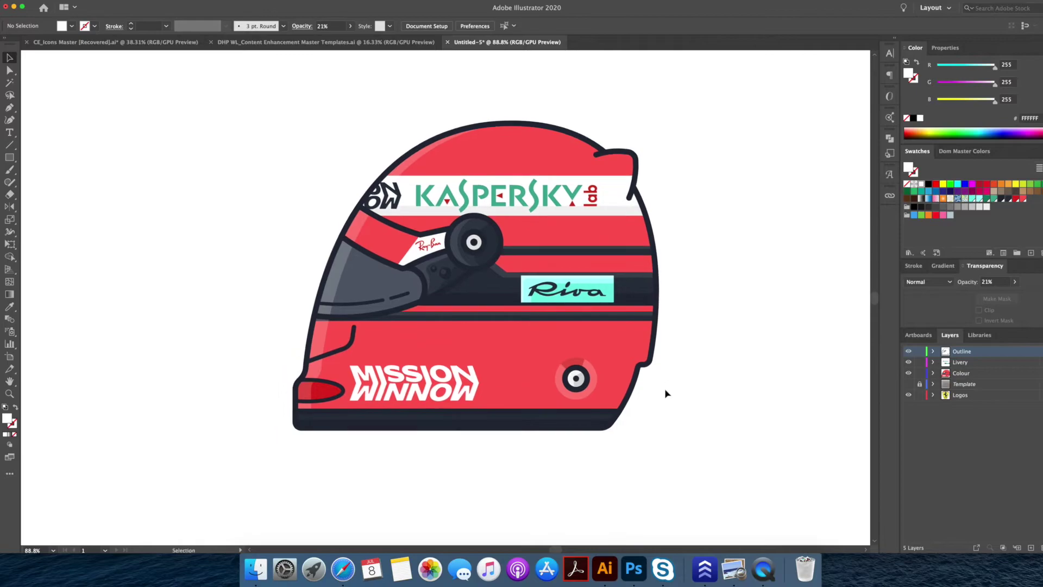
{"action": "left_click", "coordinate": [582, 384]}
{"action": "left_click", "coordinate": [915, 267]}
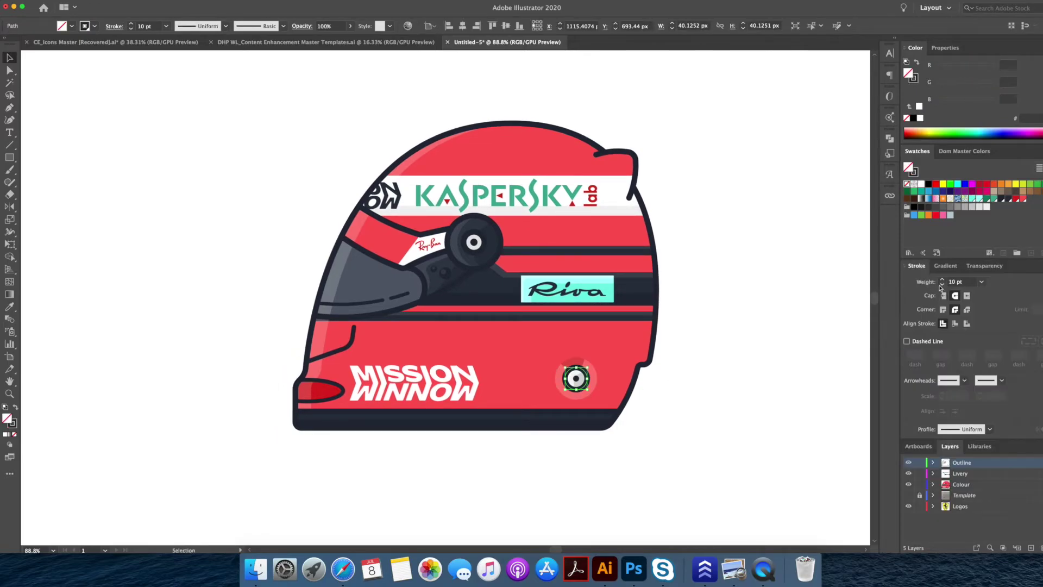
- Offset a copy of the red panel above the visor about 15 px down, cut an upper-edge strip with Shape Builder and fill it white at 21%
{"action": "left_click_drag", "start_coordinate": [397, 259], "coordinate": [294, 235]}
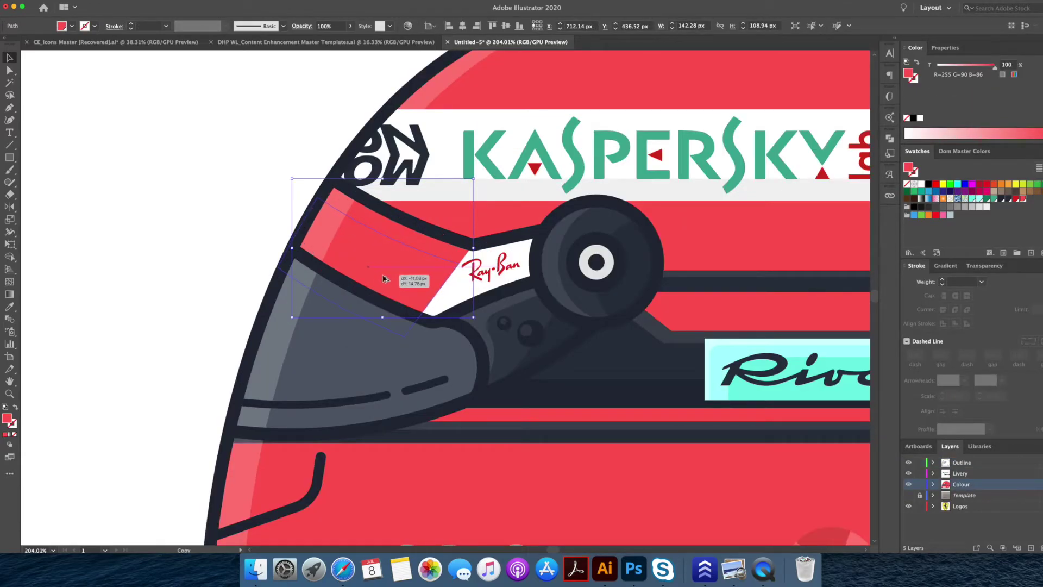
{"action": "left_click", "coordinate": [398, 239], "text": "shift"}
{"action": "key", "text": "shift+m"}
{"action": "key", "text": "v"}
{"action": "left_click", "coordinate": [226, 200]}
{"action": "left_click", "coordinate": [337, 207]}
{"action": "key", "text": "i"}
{"action": "left_click", "coordinate": [310, 207]}
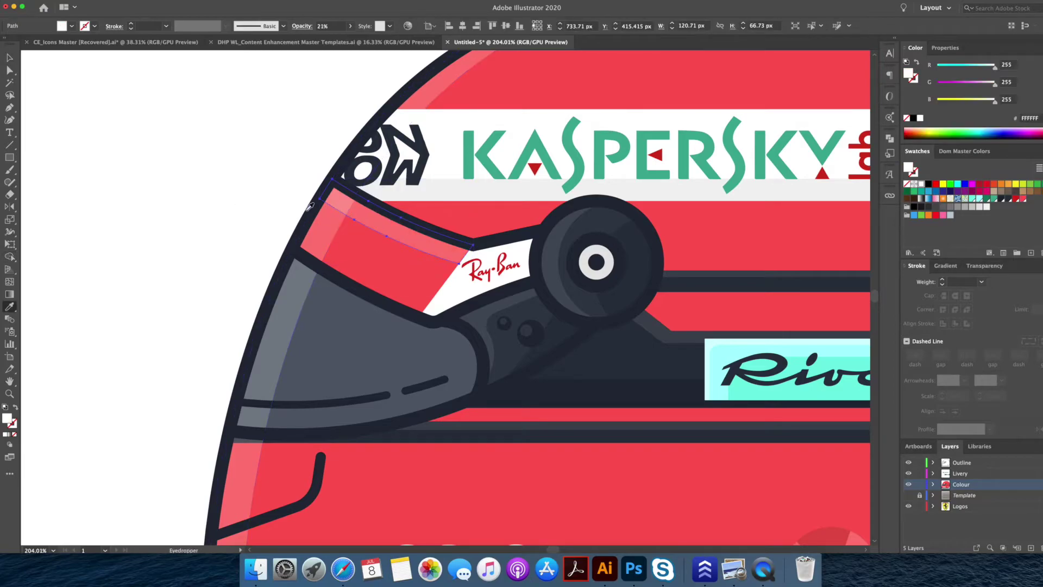
- Unite the panel's upper-edge strip with its front-edge highlight using Pathfinder
{"action": "left_click", "coordinate": [330, 229], "text": "shift"}
{"action": "left_click", "coordinate": [889, 138]}
{"action": "left_click", "coordinate": [762, 160]}
{"action": "key", "text": "a"}
{"action": "key", "text": "v"}
{"action": "left_click", "coordinate": [254, 156]}
{"action": "scroll", "coordinate": [256, 162], "scroll_direction": "down", "scroll_amount": 3}
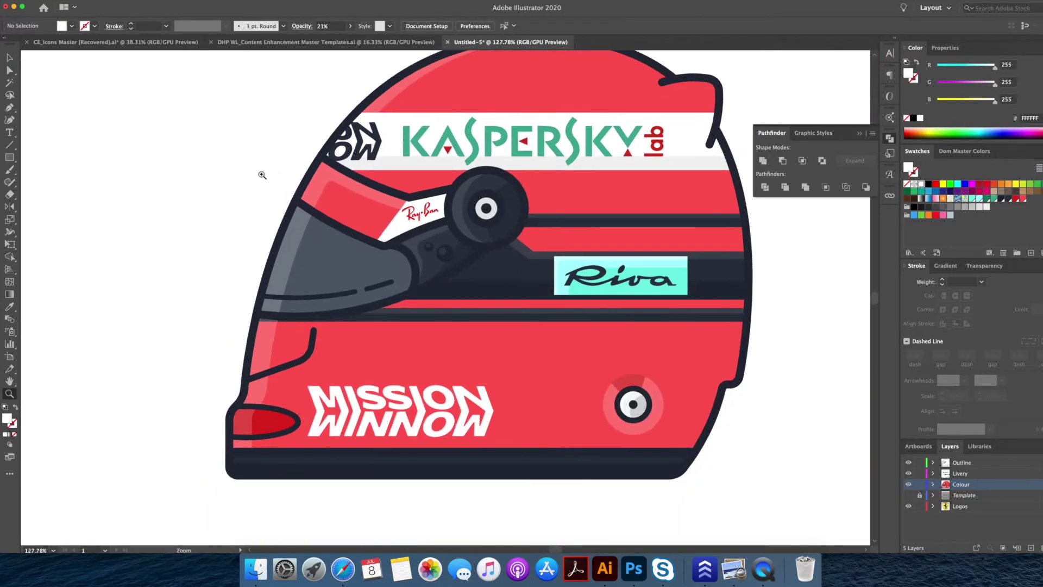
- Isolate the red panel above the visor and draw a closed Pen shape with a curved upper edge over its lower rear part
{"action": "scroll", "coordinate": [380, 217], "scroll_direction": "up", "scroll_amount": 3}
{"action": "double_click", "coordinate": [380, 226]}
{"action": "key", "text": "p"}
{"action": "left_click", "coordinate": [423, 211]}
{"action": "left_click_drag", "start_coordinate": [270, 222], "coordinate": [177, 221]}
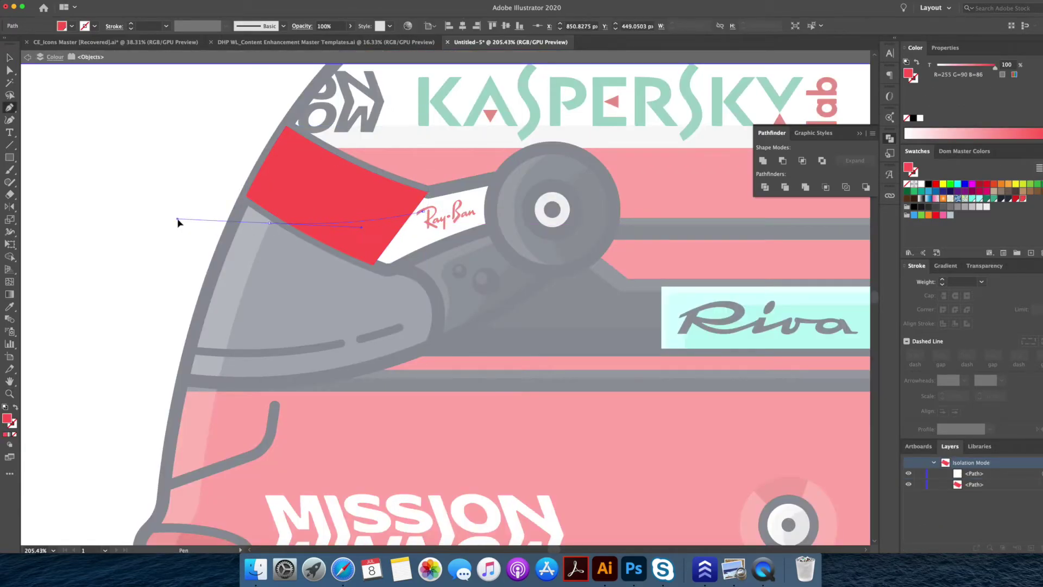
{"action": "left_click", "coordinate": [269, 223]}
{"action": "left_click", "coordinate": [379, 284]}
{"action": "left_click", "coordinate": [440, 241]}
{"action": "left_click", "coordinate": [423, 211]}
- Trim the curved shape to the red panel with Shape Builder and leave isolation mode
{"action": "key", "text": "v"}
{"action": "left_click", "coordinate": [392, 207], "text": "shift"}
{"action": "key", "text": "shift+m"}
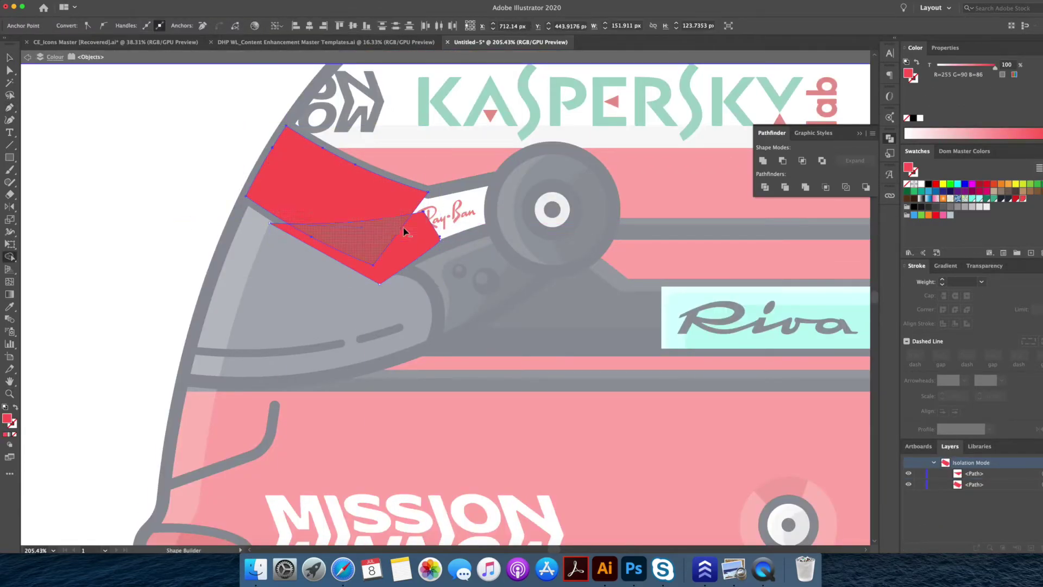
{"action": "left_click", "coordinate": [410, 236], "text": "alt"}
{"action": "key", "text": "v"}
{"action": "double_click", "coordinate": [228, 189]}
- Fill the curved shadow on the red panel with dark red (RGB 223, 37, 30) at 53% opacity
{"action": "left_click", "coordinate": [331, 234]}
{"action": "scroll", "coordinate": [220, 435], "scroll_direction": "down", "scroll_amount": 5}
{"action": "left_click", "coordinate": [222, 427]}
{"action": "key", "text": "super+0"}
{"action": "key", "text": "v"}
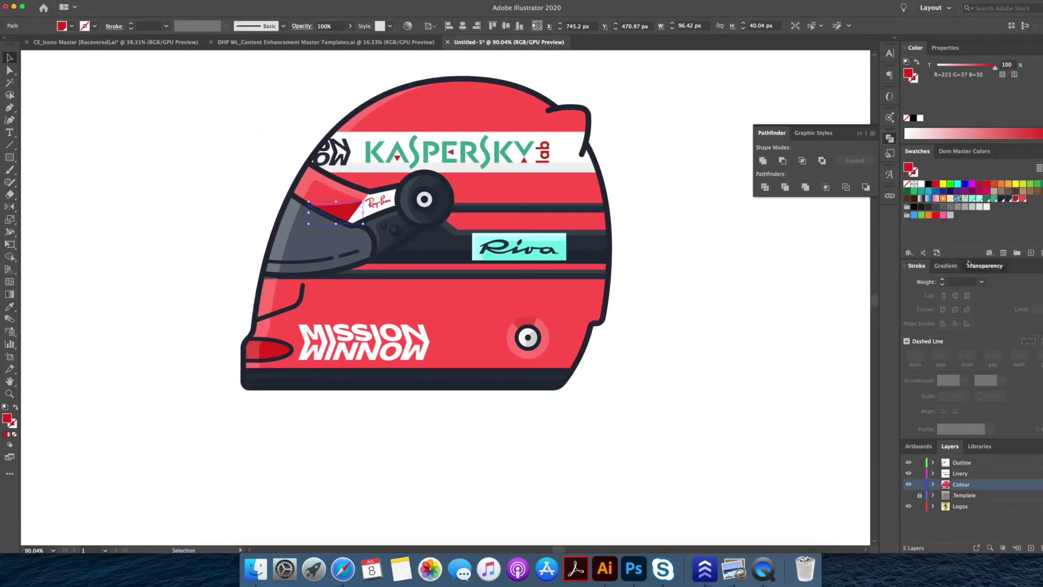
{"action": "left_click", "coordinate": [970, 266]}
{"action": "left_click", "coordinate": [720, 298]}
{"action": "scroll", "coordinate": [736, 325], "scroll_direction": "up", "scroll_amount": 2}
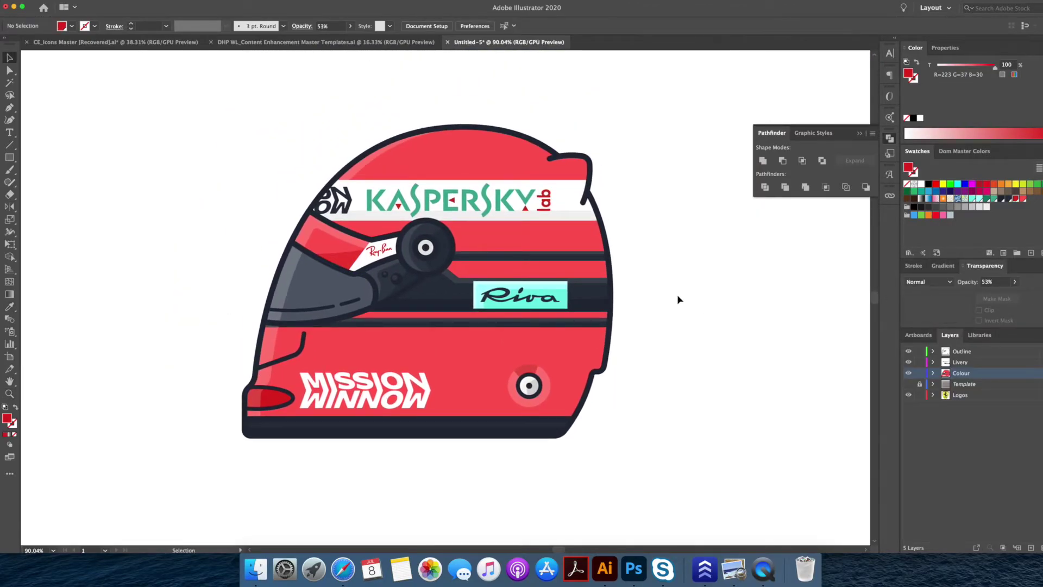
{"action": "left_click_drag", "start_coordinate": [662, 277], "coordinate": [679, 272]}
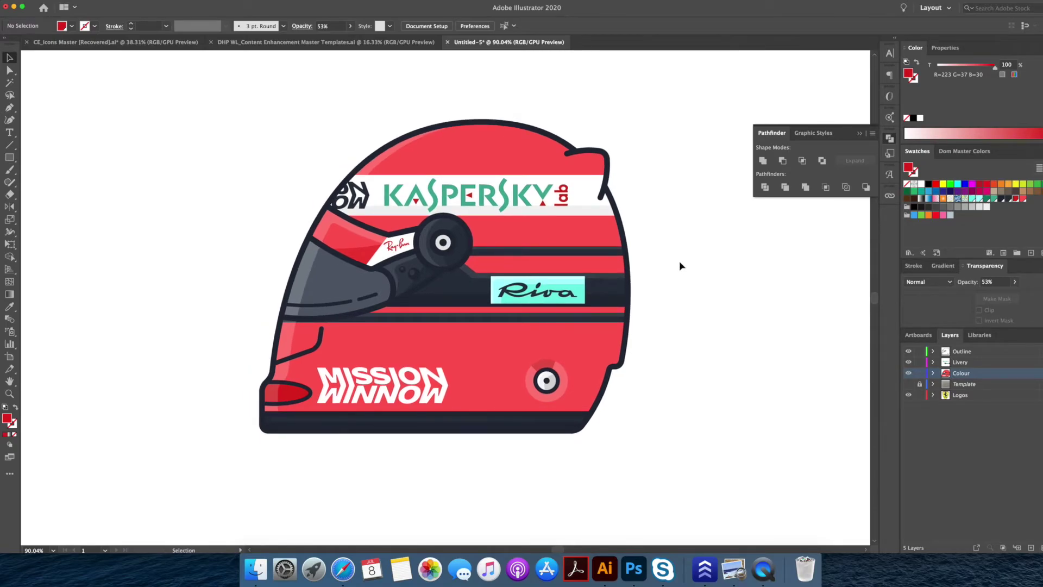
- Isolate the red helmet base shape and fill it with a radial gradient from its lighter red to dark red (RGB 223, 37, 30)
{"action": "double_click", "coordinate": [502, 350]}
{"action": "left_click", "coordinate": [941, 269]}
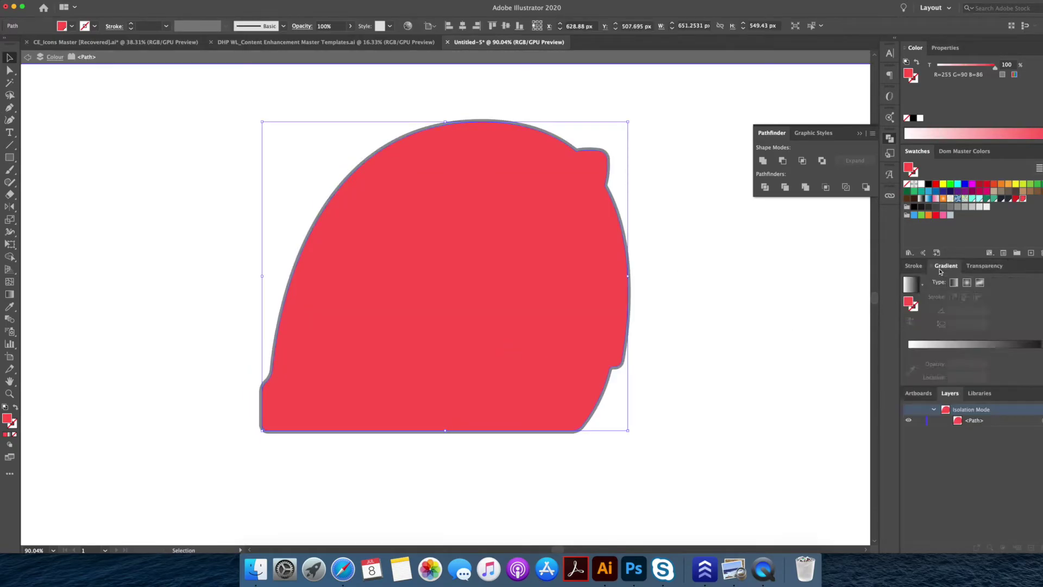
{"action": "left_click", "coordinate": [966, 282]}
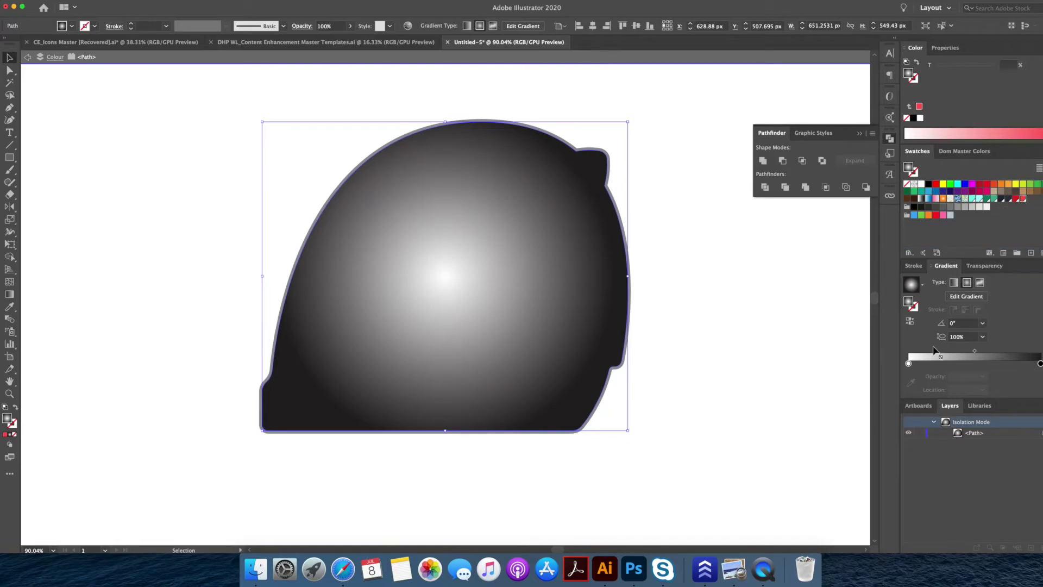
{"action": "left_click", "coordinate": [908, 364]}
{"action": "left_click_drag", "start_coordinate": [1040, 364], "coordinate": [1040, 363]}
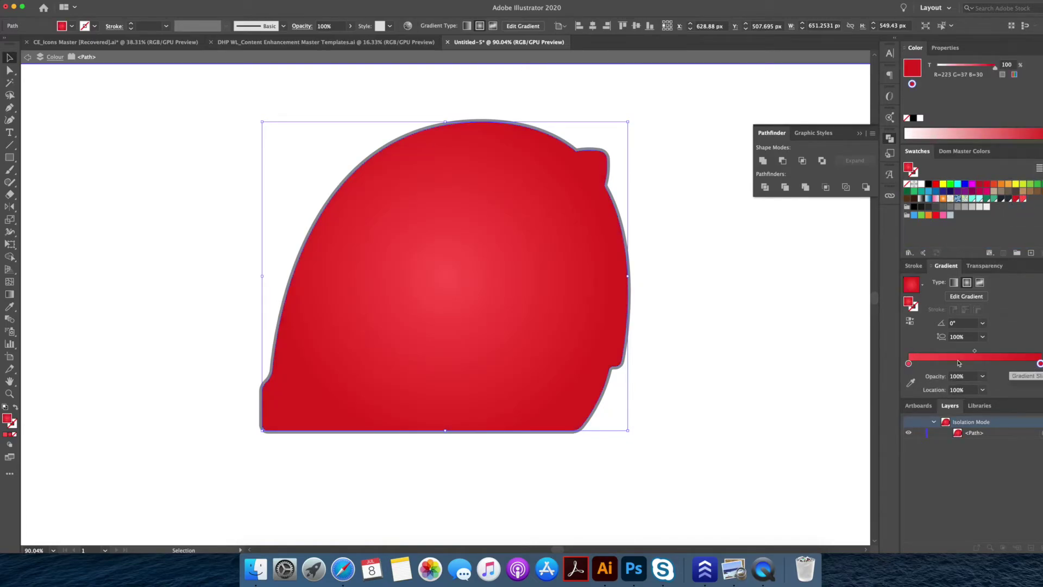
- Stretch the radial gradient from just outside the helmet's upper front to its lower rear edge, and leave isolation mode
{"action": "key", "text": "z"}
{"action": "left_click_drag", "start_coordinate": [533, 281], "coordinate": [463, 260]}
{"action": "key", "text": "g"}
{"action": "left_click_drag", "start_coordinate": [359, 200], "coordinate": [594, 343]}
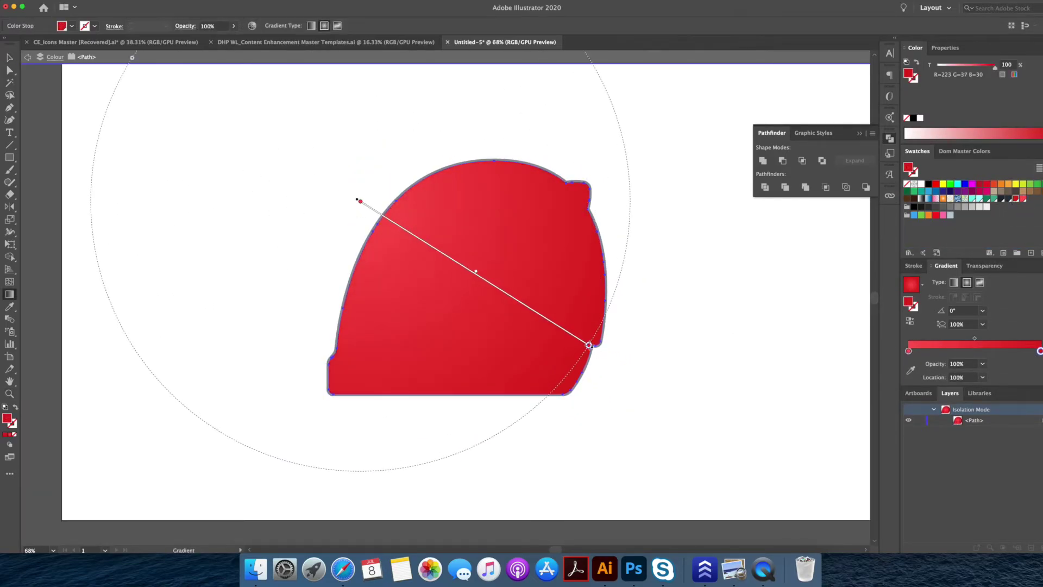
{"action": "key", "text": "v"}
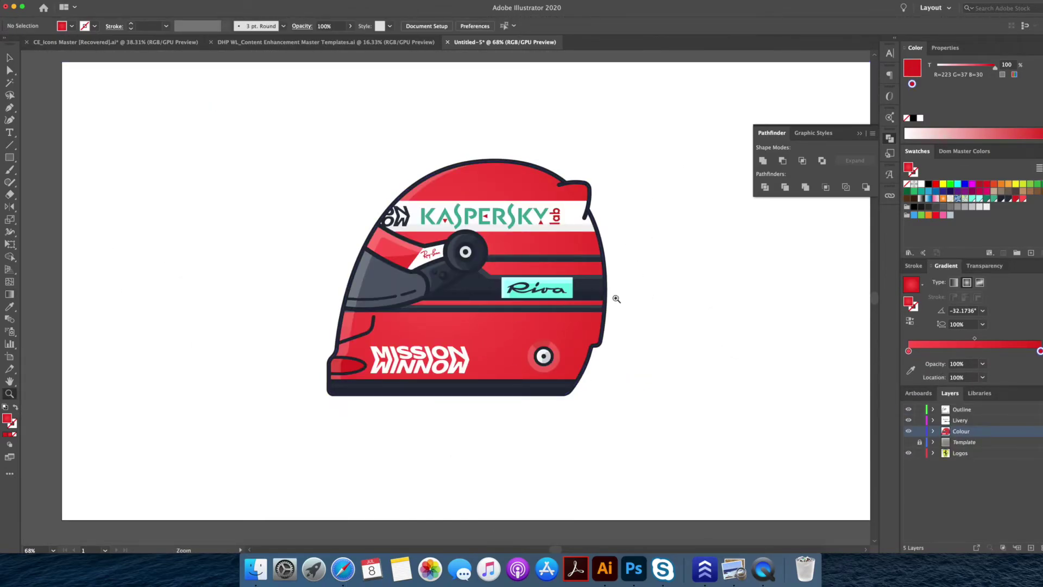
- Nudge the white Mission Winnow logo on the chin area up by three increments
{"action": "left_click_drag", "start_coordinate": [479, 311], "coordinate": [515, 328]}
{"action": "key", "text": "v"}
{"action": "left_click", "coordinate": [454, 399]}
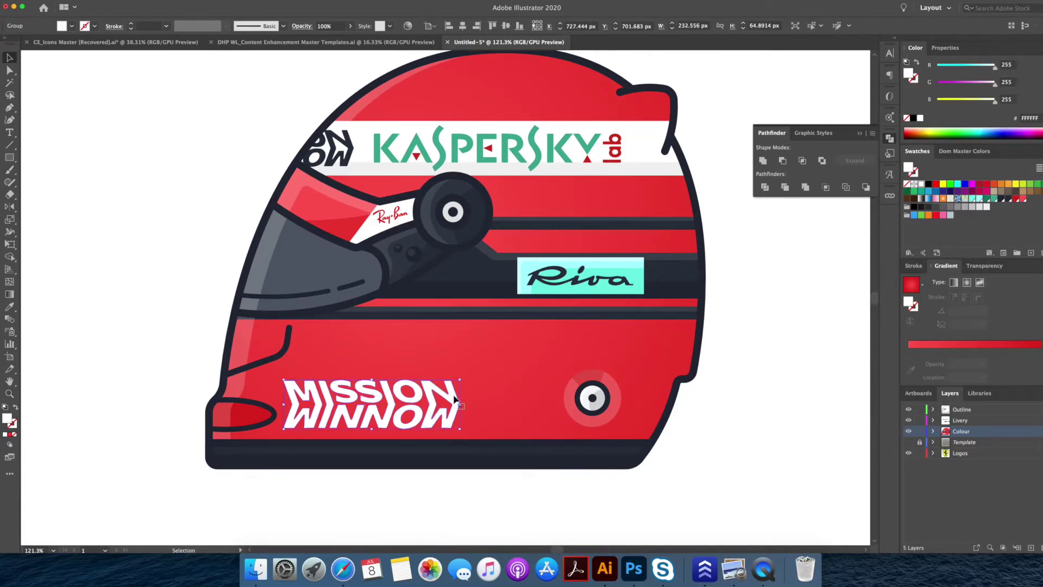
{"action": "key", "text": "Up"}
{"action": "key", "text": "Up"}
{"action": "key", "text": "Up"}
{"action": "left_click", "coordinate": [736, 321]}
{"action": "left_click_drag", "start_coordinate": [736, 322], "coordinate": [735, 312]}
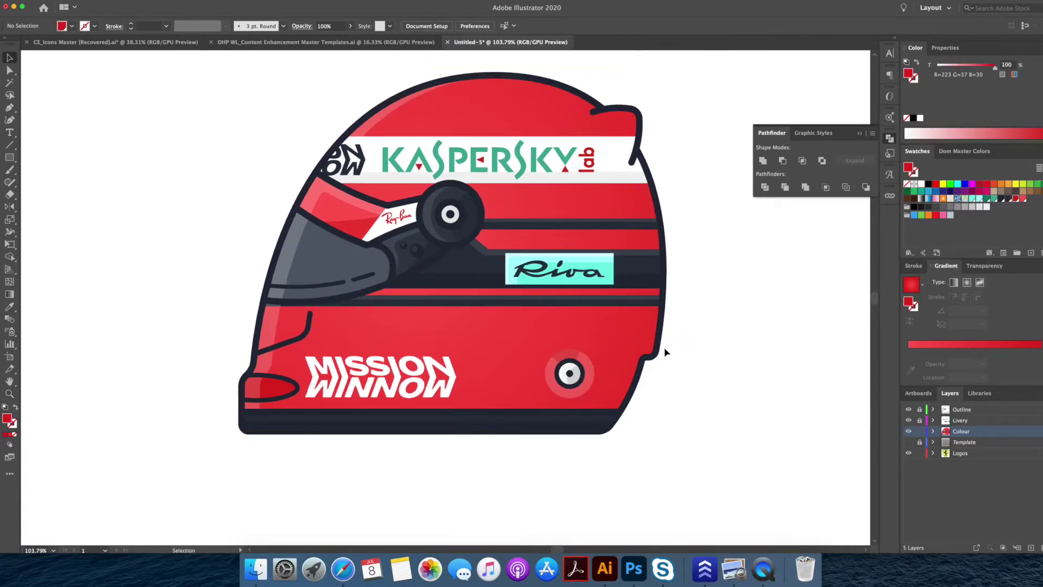
- Draw a closed dark red Pen shape with a wavy upper edge across the lower helmet, extending past the rear, base and front
{"action": "left_click", "coordinate": [680, 314]}
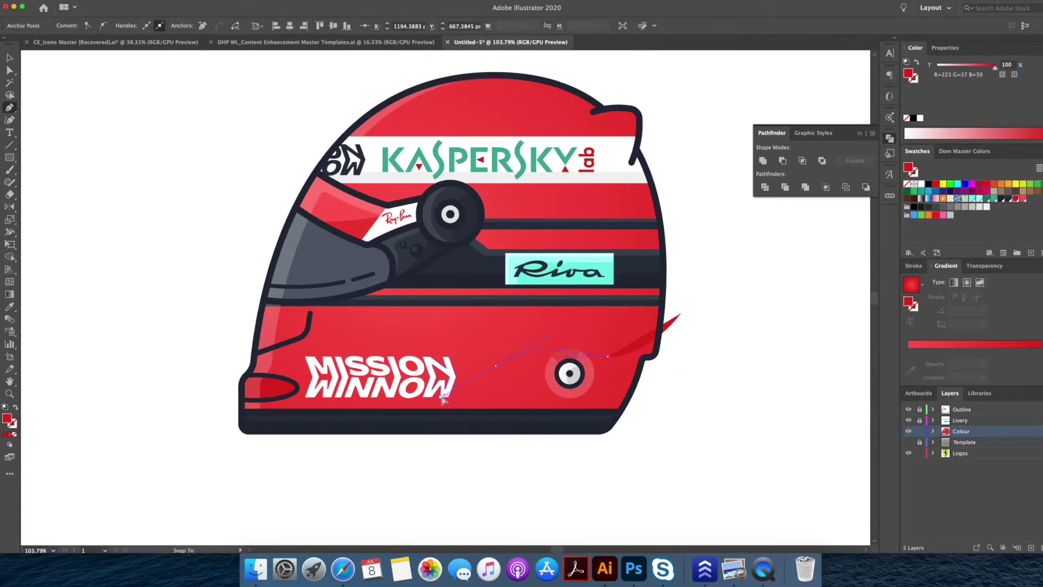
{"action": "left_click_drag", "start_coordinate": [521, 357], "coordinate": [460, 378]}
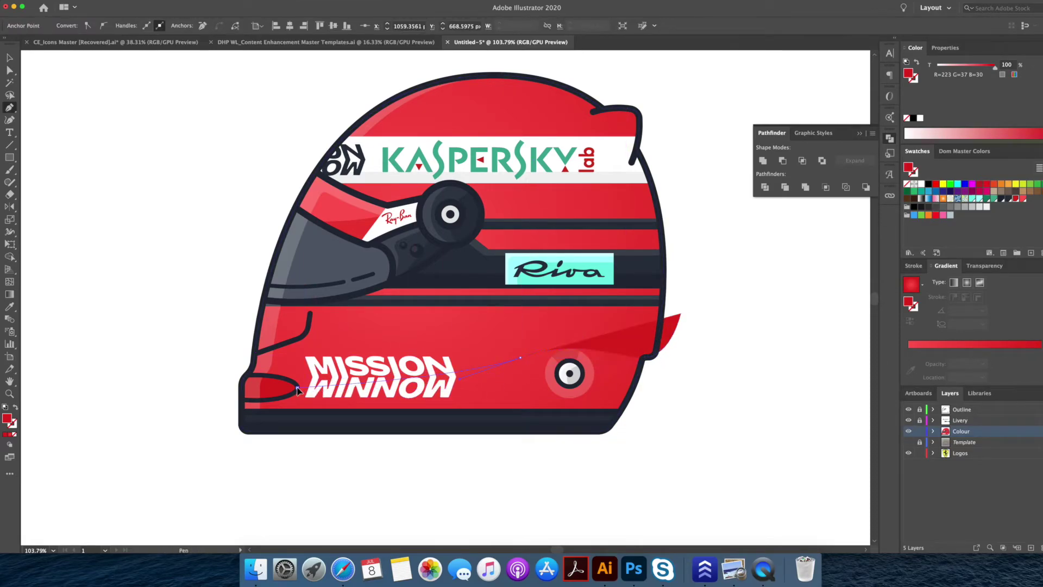
{"action": "left_click", "coordinate": [297, 390]}
{"action": "left_click", "coordinate": [224, 450]}
{"action": "left_click", "coordinate": [736, 461]}
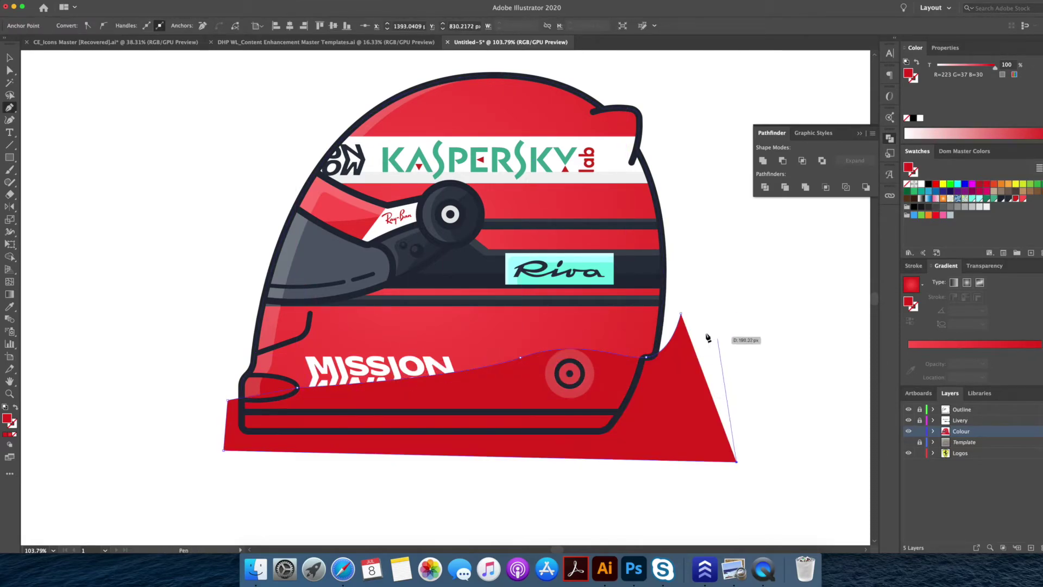
{"action": "left_click", "coordinate": [681, 314]}
- Trim the wavy shape to the helmet outline with Shape Builder and set its opacity to 55%
{"action": "key", "text": "v"}
{"action": "left_click", "coordinate": [614, 323], "text": "shift"}
{"action": "key", "text": "shift+m"}
{"action": "left_click", "coordinate": [666, 428], "text": "alt"}
{"action": "key", "text": "v"}
{"action": "left_click", "coordinate": [638, 387]}
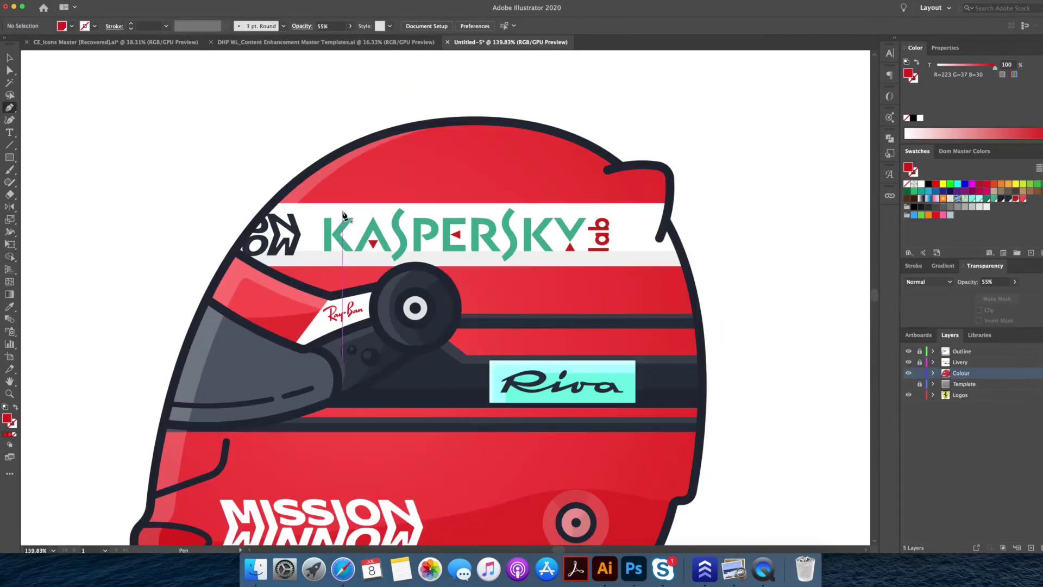
{"action": "left_click", "coordinate": [342, 211]}
{"action": "left_click_drag", "start_coordinate": [386, 167], "coordinate": [476, 167]}
{"action": "key", "text": "super+z"}
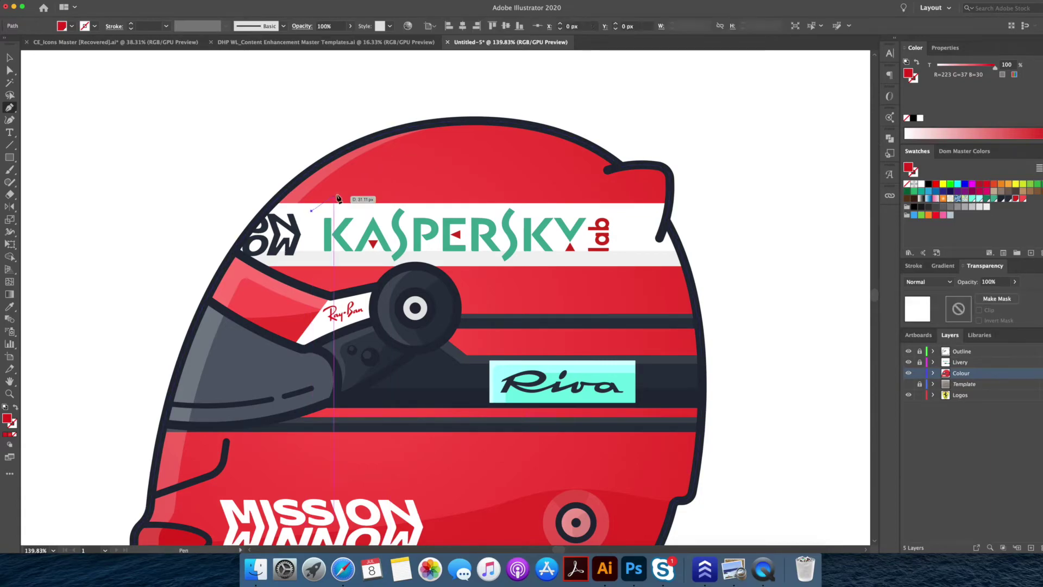
{"action": "left_click", "coordinate": [361, 165]}
{"action": "key", "text": "ctrl+z"}
- Draw a closed Pen shape around the helmet's crown above the white band, leaving a trapezoid notch above the Kaspersky logo
{"action": "left_click", "coordinate": [381, 156]}
{"action": "left_click", "coordinate": [499, 156]}
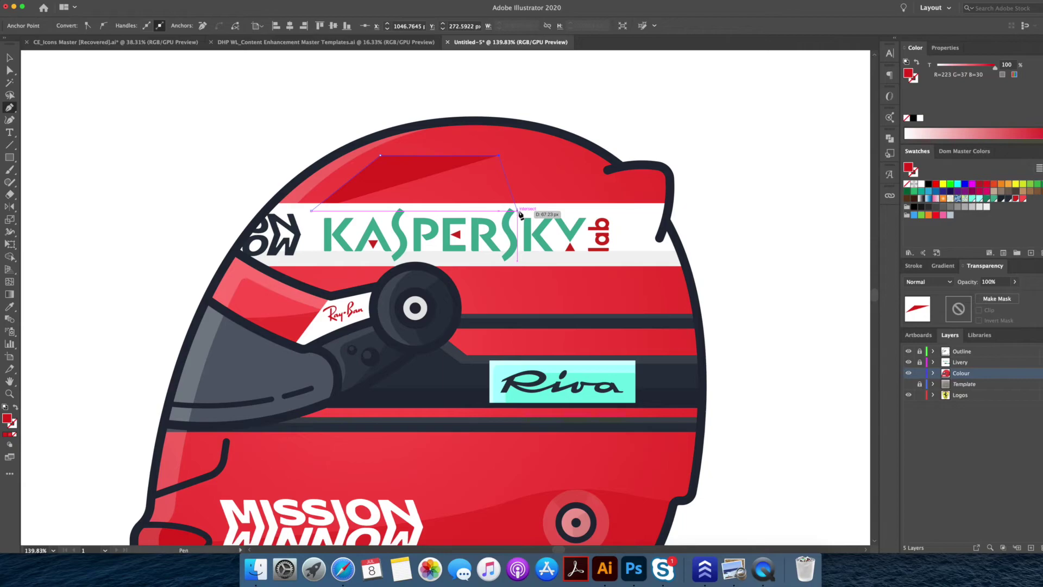
{"action": "left_click", "coordinate": [516, 210]}
{"action": "left_click", "coordinate": [705, 210]}
{"action": "left_click", "coordinate": [675, 115]}
{"action": "left_click", "coordinate": [386, 88]}
{"action": "left_click", "coordinate": [226, 120]}
{"action": "left_click", "coordinate": [216, 181]}
{"action": "left_click", "coordinate": [267, 208]}
{"action": "left_click", "coordinate": [311, 211]}
- Fill the crown shape with dark navy (RGB 43, 50, 63) and trim it to the helmet outline with Shape Builder
{"action": "key", "text": "i"}
{"action": "left_click", "coordinate": [676, 374]}
{"action": "key", "text": "v"}
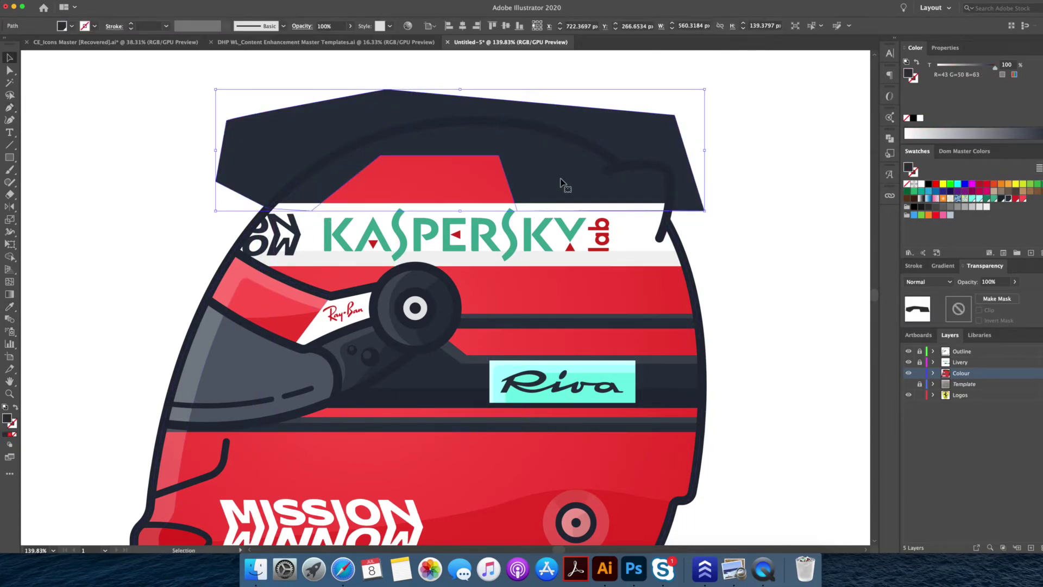
{"action": "left_click", "coordinate": [669, 304], "text": "shift"}
{"action": "key", "text": "shift+m"}
{"action": "left_click", "coordinate": [661, 145], "text": "alt"}
{"action": "key", "text": "v"}
{"action": "left_click", "coordinate": [686, 130]}
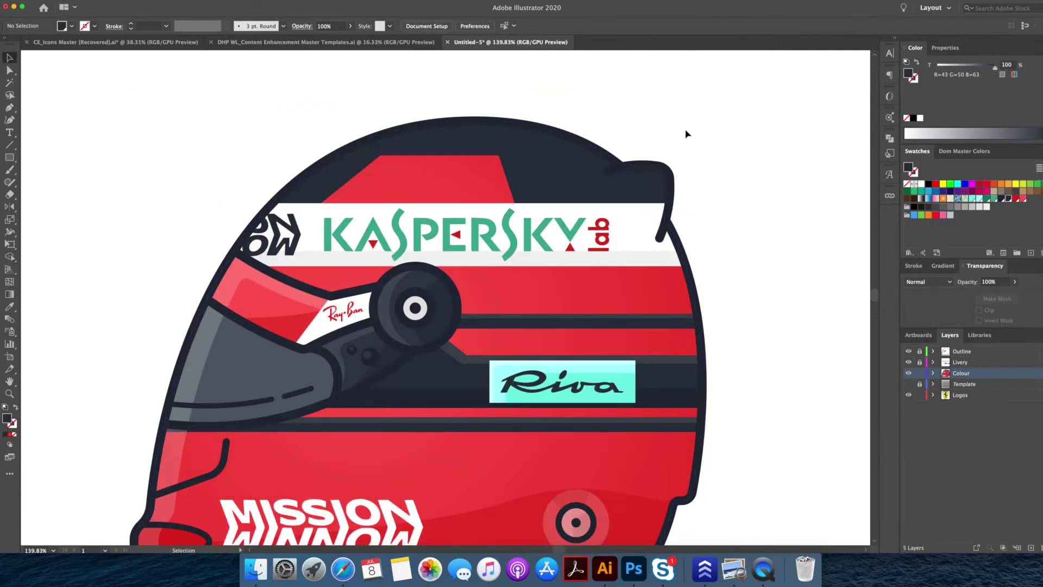
- Move the upper rear corner point of the crown's red notch forward so the notch narrows towards its top
{"action": "left_click", "coordinate": [535, 188]}
{"action": "key", "text": "a"}
{"action": "left_click_drag", "start_coordinate": [499, 156], "coordinate": [462, 156]}
{"action": "left_click", "coordinate": [574, 83]}
- Round the two upper corners of the red notch in the navy crown
{"action": "key", "text": "z"}
{"action": "left_click_drag", "start_coordinate": [669, 97], "coordinate": [611, 125]}
{"action": "key", "text": "a"}
{"action": "left_click", "coordinate": [486, 157]}
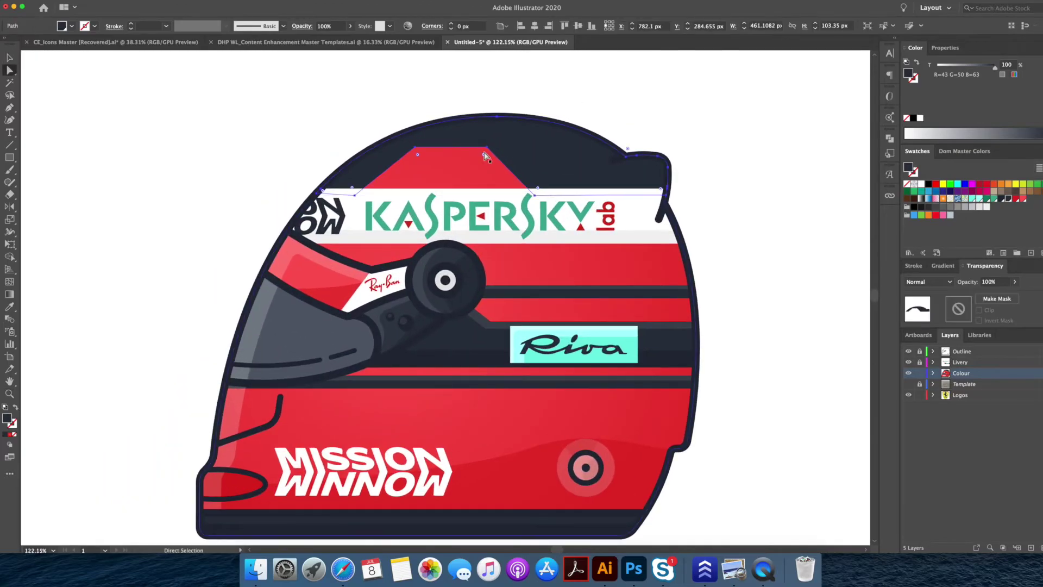
{"action": "key", "text": "v"}
{"action": "double_click", "coordinate": [546, 174]}
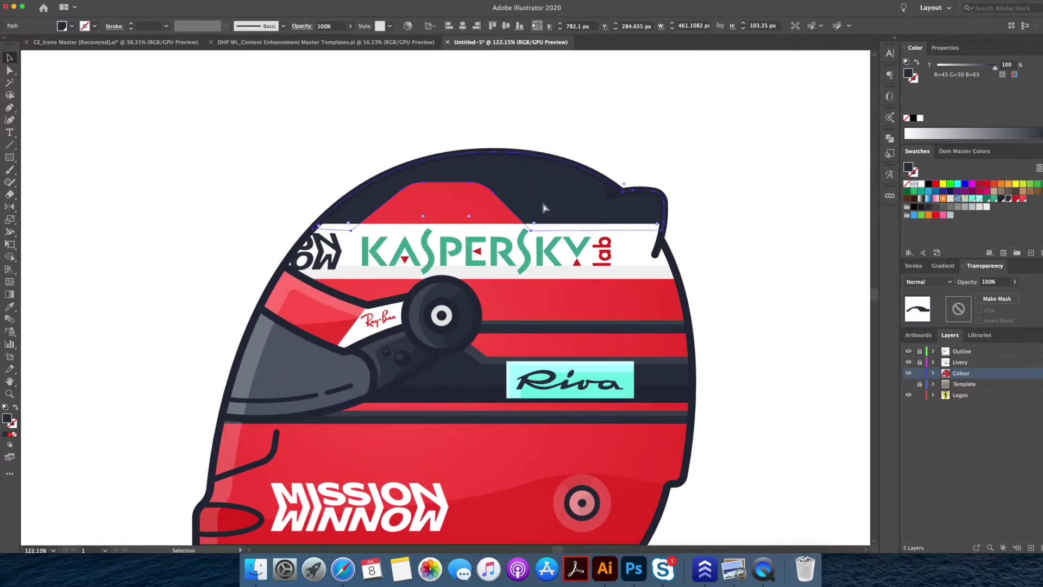
{"action": "double_click", "coordinate": [745, 186]}
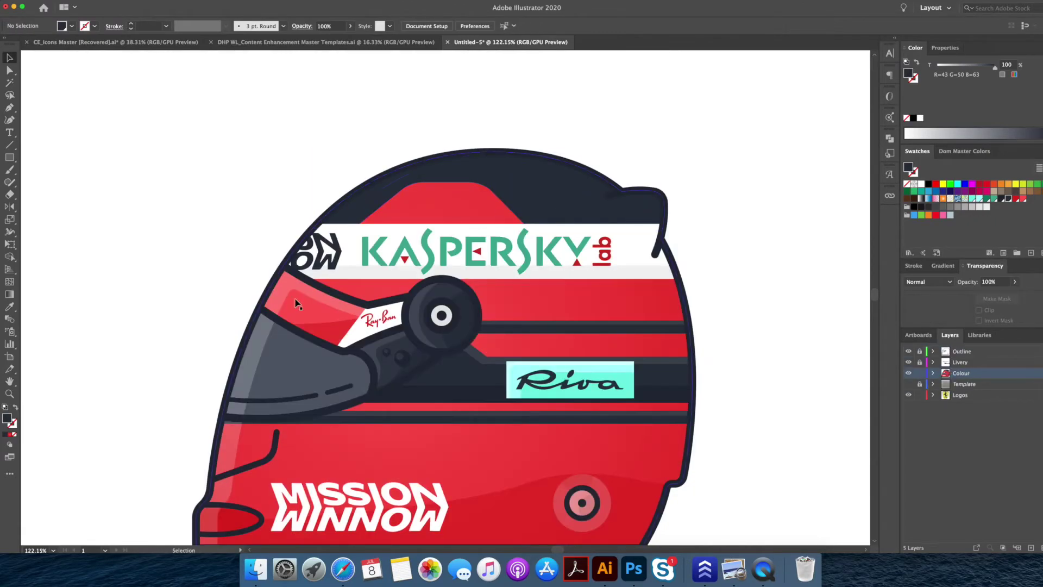
- Bring the front-edge highlight strip in front of the navy crown and base band
{"action": "left_click", "coordinate": [274, 309]}
{"action": "key", "text": "a"}
{"action": "left_click", "coordinate": [415, 107]}
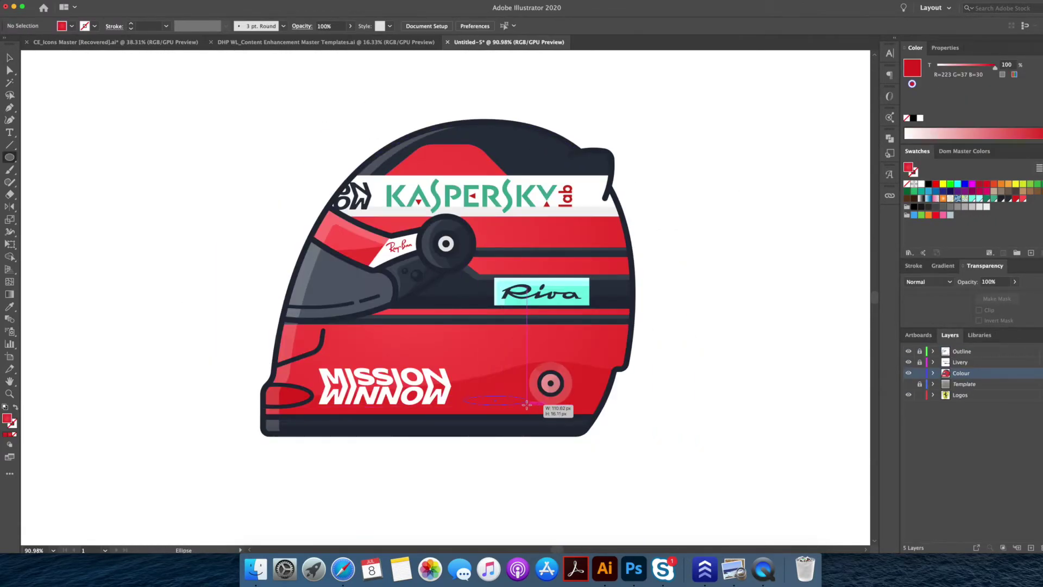
- Draw a flat ellipse about 111 × 16 px between the Mission Winnow logo and the rear bolt, styled dark red at 55% opacity
{"action": "left_click_drag", "start_coordinate": [526, 404], "coordinate": [525, 403]}
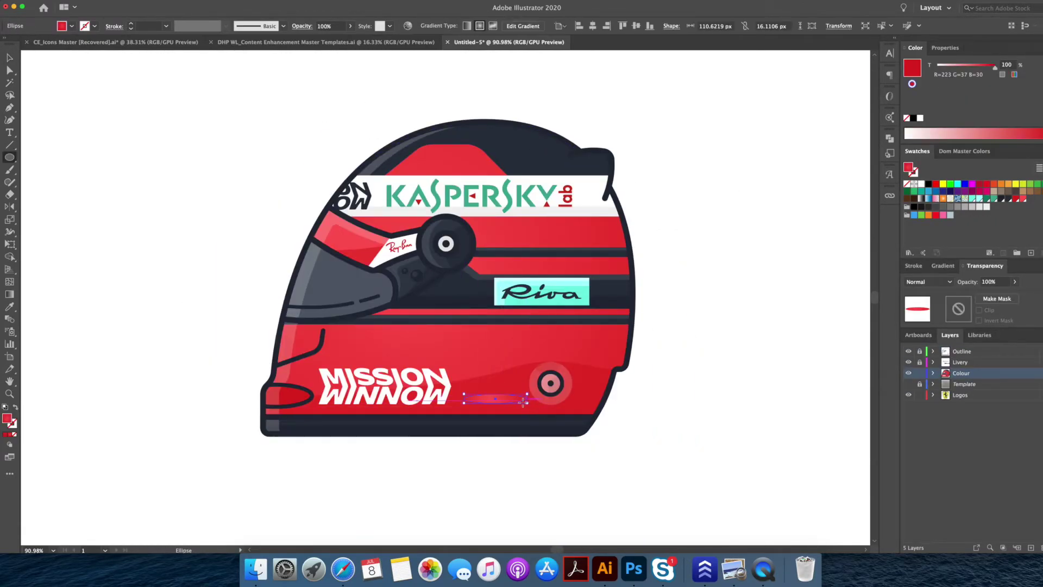
{"action": "key", "text": "i"}
{"action": "left_click", "coordinate": [292, 398]}
{"action": "key", "text": "v"}
{"action": "left_click", "coordinate": [686, 394]}
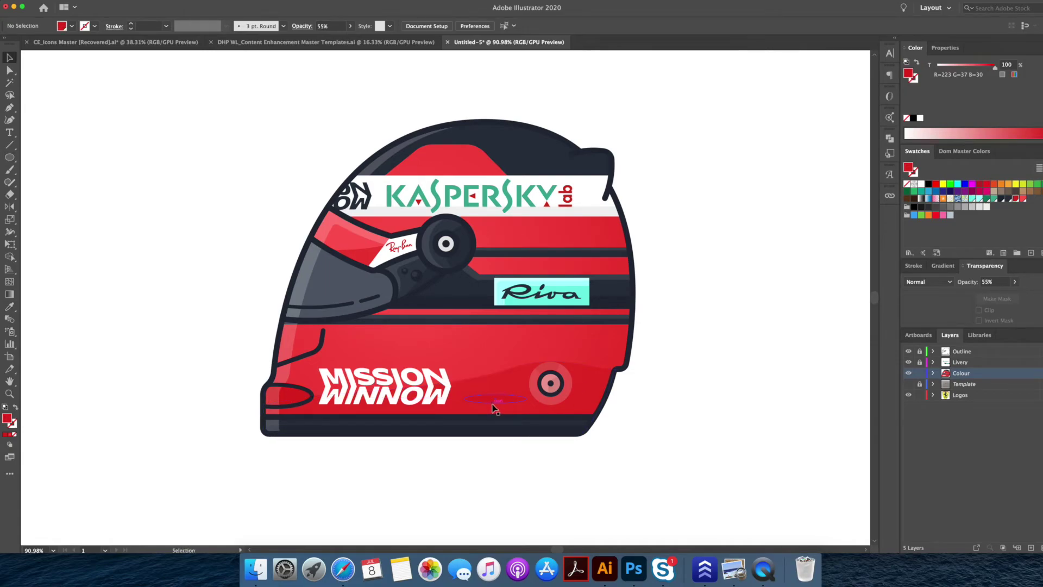
- Add a wider flat dark red ellipse on the red stripe above the Riva logo
{"action": "left_click", "coordinate": [758, 358]}
{"action": "scroll", "coordinate": [584, 266], "scroll_direction": "up", "scroll_amount": 5}
{"action": "left_click_drag", "start_coordinate": [591, 270], "coordinate": [544, 250]}
{"action": "left_click", "coordinate": [747, 171]}
{"action": "key", "text": "z"}
{"action": "left_click_drag", "start_coordinate": [747, 171], "coordinate": [689, 205]}
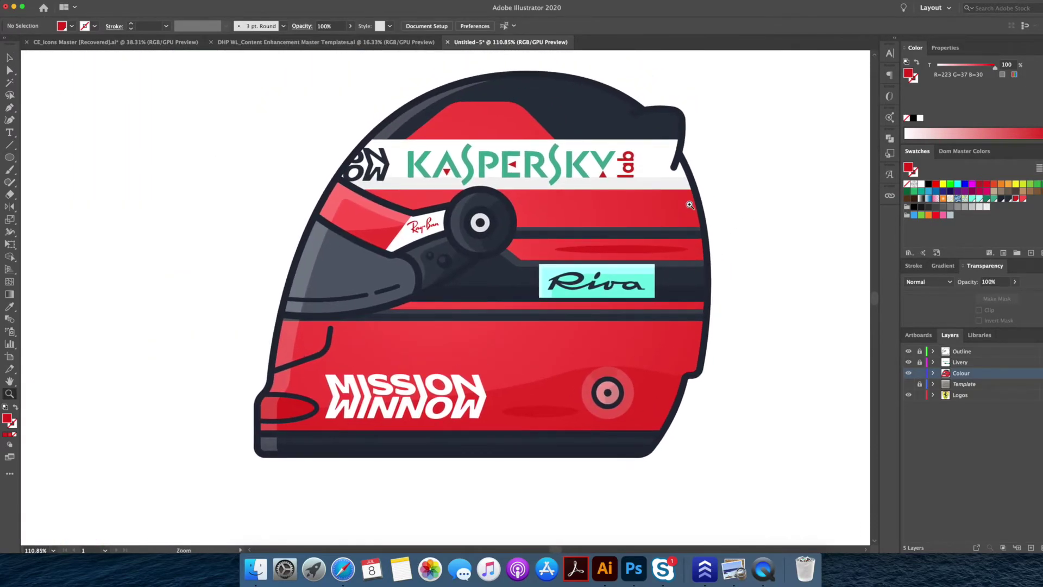
- Add a small flat ellipse near the top of the navy crown with the front highlight's white 21% opacity style
{"action": "key", "text": "i"}
{"action": "left_click_drag", "start_coordinate": [510, 131], "coordinate": [517, 92]}
{"action": "left_click", "coordinate": [401, 124]}
{"action": "key", "text": "v"}
{"action": "left_click", "coordinate": [692, 77]}
{"action": "key", "text": "super+shift+a"}
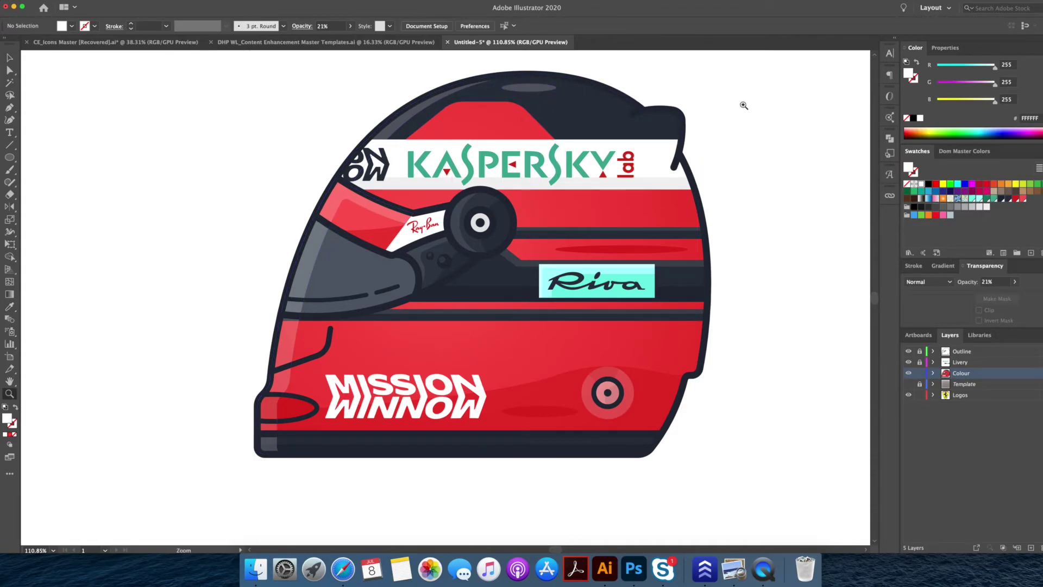
- Isolate the red body shape and draw a closed path over its lower rear, curving from below the spoiler to the bottom edge
{"action": "scroll", "coordinate": [660, 165], "scroll_direction": "down", "scroll_amount": 2}
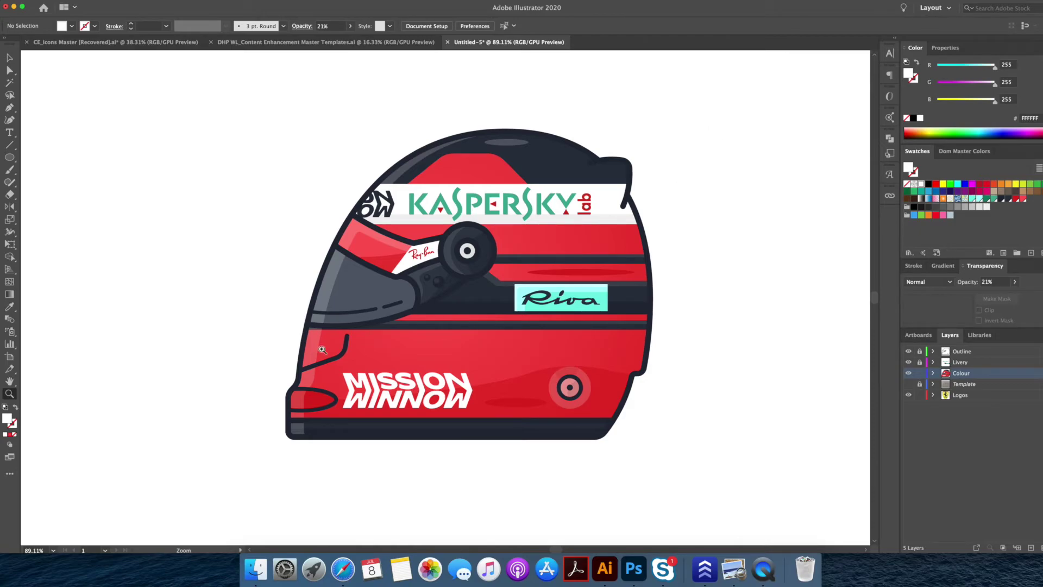
{"action": "double_click", "coordinate": [565, 248]}
{"action": "key", "text": "p"}
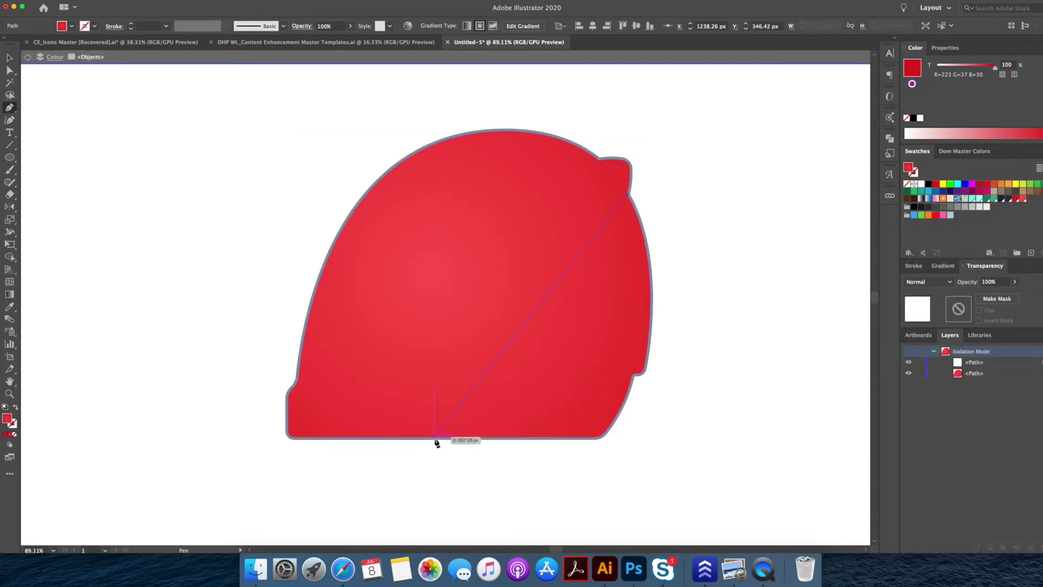
{"action": "left_click_drag", "start_coordinate": [435, 437], "coordinate": [291, 491]}
{"action": "left_click", "coordinate": [675, 466]}
{"action": "left_click", "coordinate": [712, 259]}
{"action": "left_click", "coordinate": [627, 195]}
- Trim the path to the body outline with Shape Builder and give the rear shape the existing dark red shadow's style
{"action": "key", "text": "v"}
{"action": "left_click", "coordinate": [597, 200], "text": "shift"}
{"action": "key", "text": "shift+m"}
{"action": "left_click", "coordinate": [674, 255], "text": "alt"}
{"action": "double_click", "coordinate": [685, 263]}
{"action": "left_click", "coordinate": [620, 343]}
{"action": "key", "text": "i"}
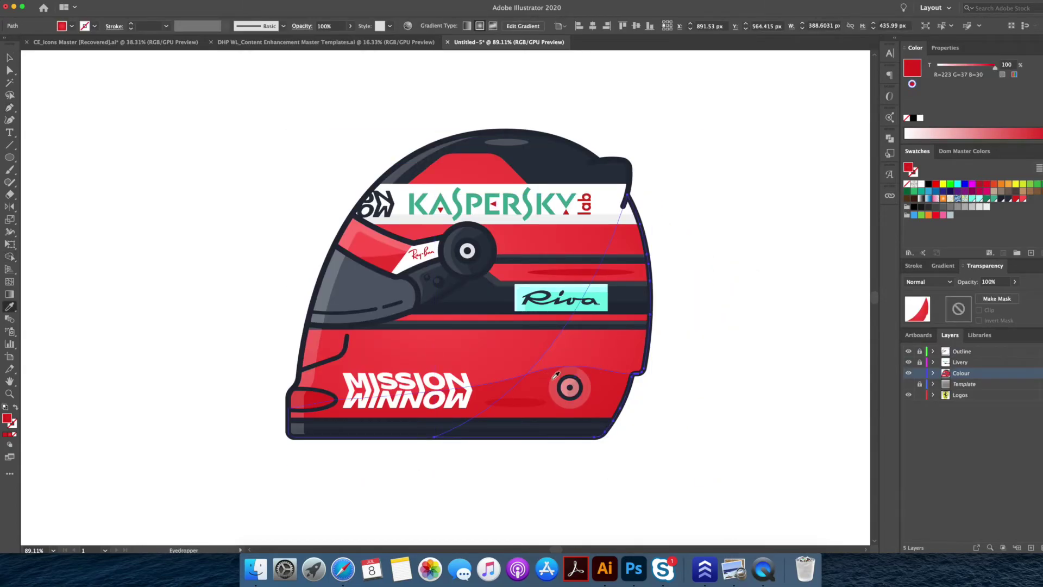
{"action": "left_click", "coordinate": [545, 380]}
{"action": "key", "text": "v"}
{"action": "left_click", "coordinate": [753, 244]}
- Duplicate the flat ellipse from above the Riva logo to above the Mission Winnow logo as a white 21% opacity highlight
{"action": "left_click_drag", "start_coordinate": [581, 272], "coordinate": [413, 339], "text": "alt"}
{"action": "scroll", "coordinate": [429, 331], "scroll_direction": "up", "scroll_amount": 3}
{"action": "left_click", "coordinate": [156, 315]}
{"action": "scroll", "coordinate": [247, 309], "scroll_direction": "up", "scroll_amount": 3}
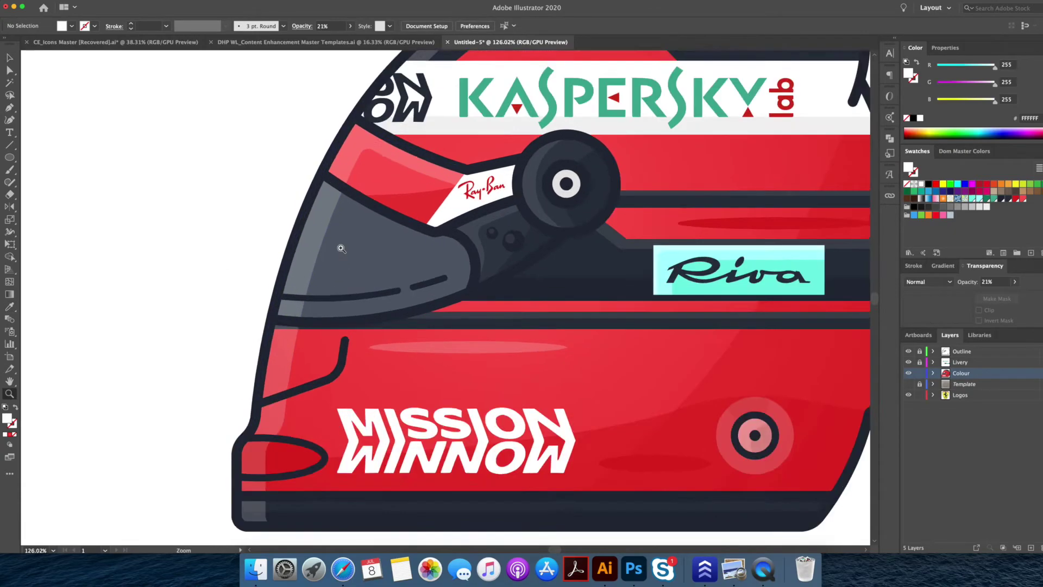
- Isolate the visor, duplicate its shape shifted towards the front, and cut a crescent along the rear and lower edge with Shape Builder
{"action": "left_click", "coordinate": [374, 258]}
{"action": "double_click", "coordinate": [396, 272]}
{"action": "mouse_move", "coordinate": [400, 272]}
{"action": "left_mouse_down"}
{"action": "mouse_move", "coordinate": [417, 282]}
{"action": "mouse_move", "coordinate": [418, 270]}
{"action": "left_mouse_up"}
{"action": "key", "text": "shift+m"}
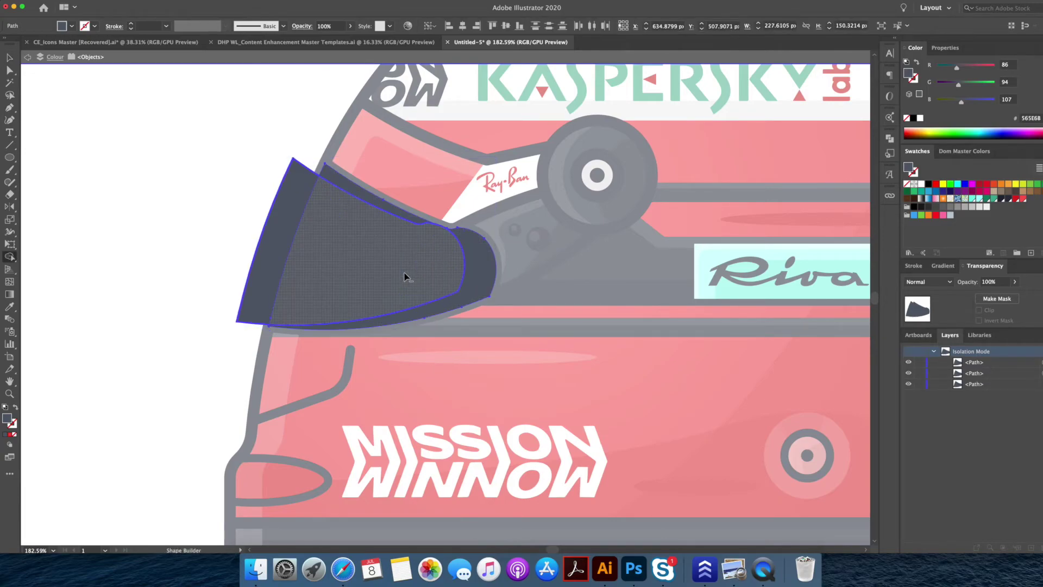
{"action": "key", "text": "super+z"}
{"action": "key", "text": "v"}
{"action": "left_click_drag", "start_coordinate": [468, 277], "coordinate": [489, 279]}
{"action": "double_click", "coordinate": [214, 231]}
- Fill the visor crescent with the dark navy 333C49 sampled from the side mechanism and set its opacity to 43%
{"action": "left_click", "coordinate": [482, 277]}
{"action": "key", "text": "i"}
{"action": "left_click", "coordinate": [524, 258]}
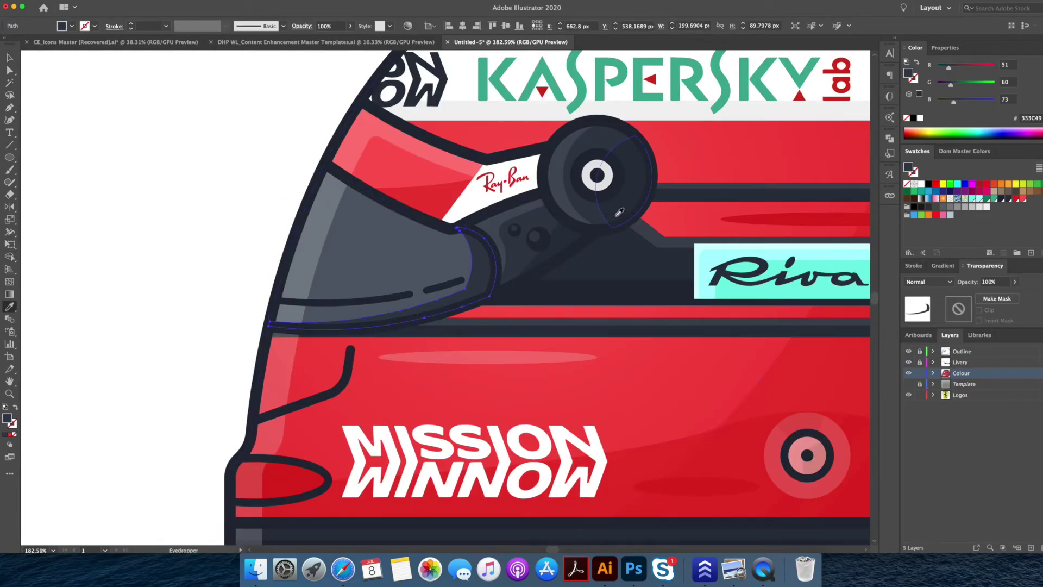
{"action": "left_click", "coordinate": [1014, 282]}
{"action": "left_click_drag", "start_coordinate": [1014, 295], "coordinate": [988, 295]}
{"action": "left_click", "coordinate": [216, 232]}
{"action": "key", "text": "super+z"}
{"action": "left_click_drag", "start_coordinate": [219, 230], "coordinate": [278, 214]}
{"action": "left_click", "coordinate": [195, 209], "text": "super"}
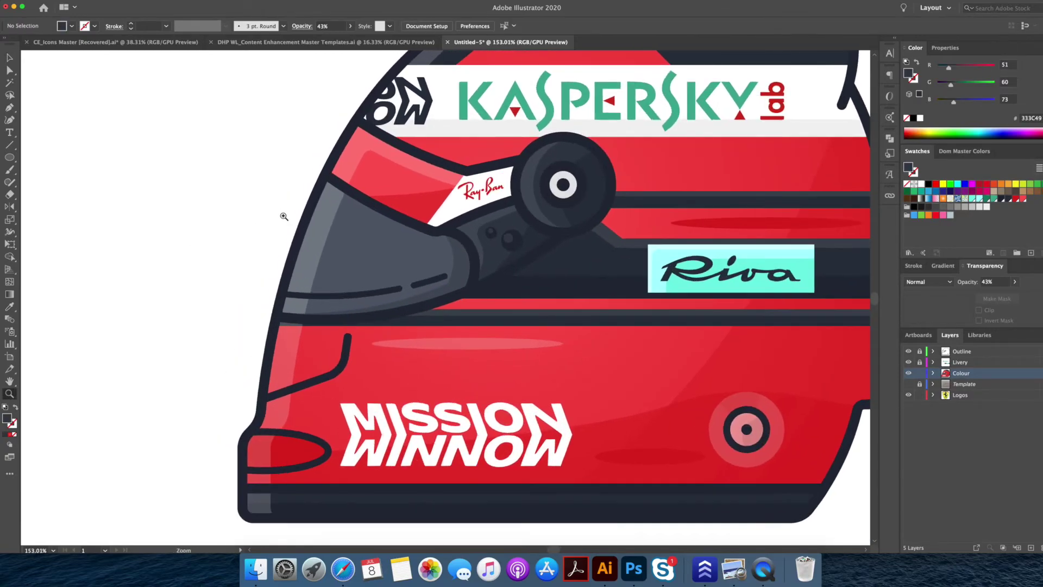
- Fill the visor with a radial gradient from light grey F2F2F2 to slate 565E6B
{"action": "scroll", "coordinate": [373, 250], "scroll_direction": "up", "scroll_amount": 1}
{"action": "double_click", "coordinate": [373, 252]}
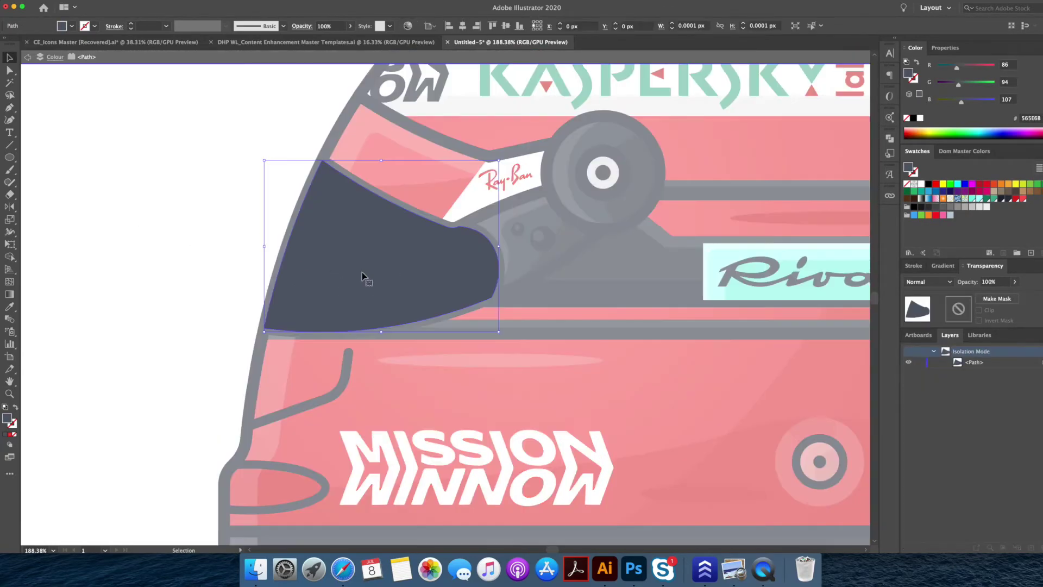
{"action": "left_click", "coordinate": [943, 267]}
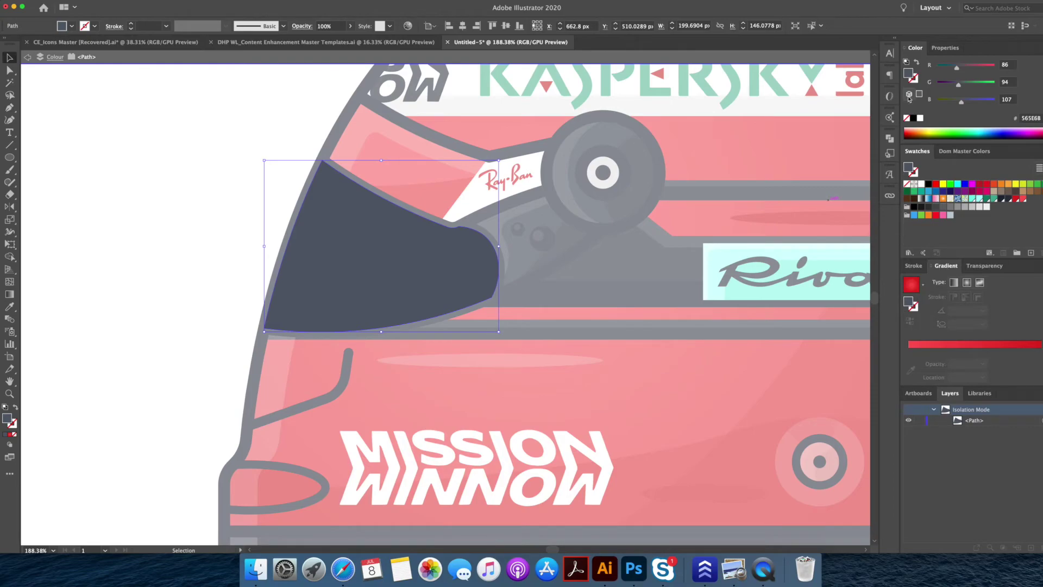
{"action": "left_click_drag", "start_coordinate": [979, 271], "coordinate": [973, 344]}
{"action": "left_click_drag", "start_coordinate": [1041, 363], "coordinate": [1032, 392]}
{"action": "left_click_drag", "start_coordinate": [973, 363], "coordinate": [1039, 363]}
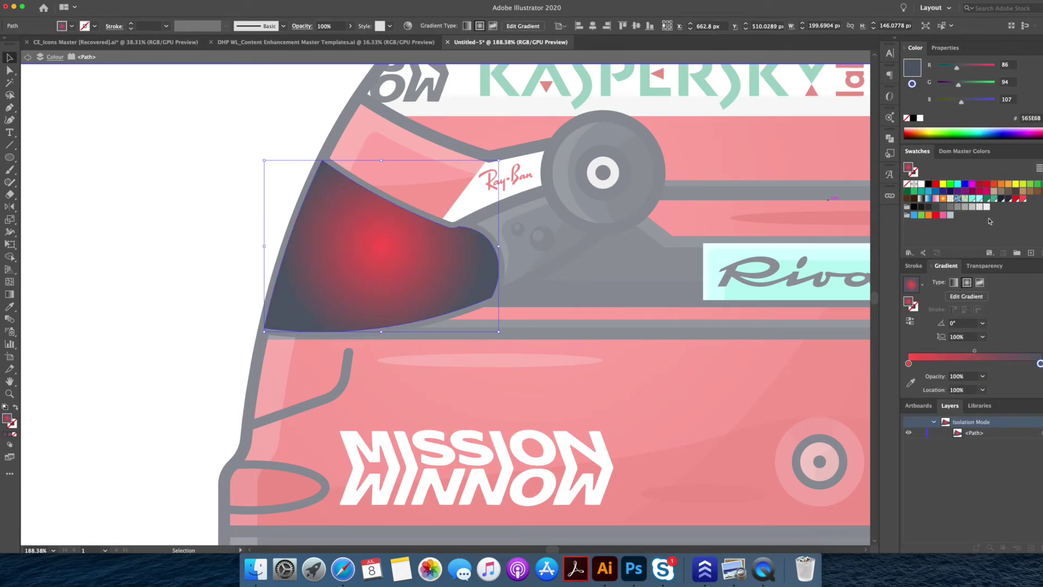
{"action": "left_click", "coordinate": [909, 363]}
- Redirect the visor's radial gradient so its light centre sits beyond the upper front and fades towards the rear
{"action": "key", "text": "z"}
{"action": "left_click_drag", "start_coordinate": [258, 212], "coordinate": [208, 216]}
{"action": "key", "text": "g"}
{"action": "left_click_drag", "start_coordinate": [226, 171], "coordinate": [346, 253]}
{"action": "key", "text": "v"}
{"action": "double_click", "coordinate": [308, 440]}
{"action": "key", "text": "z"}
{"action": "left_click_drag", "start_coordinate": [363, 523], "coordinate": [303, 463]}
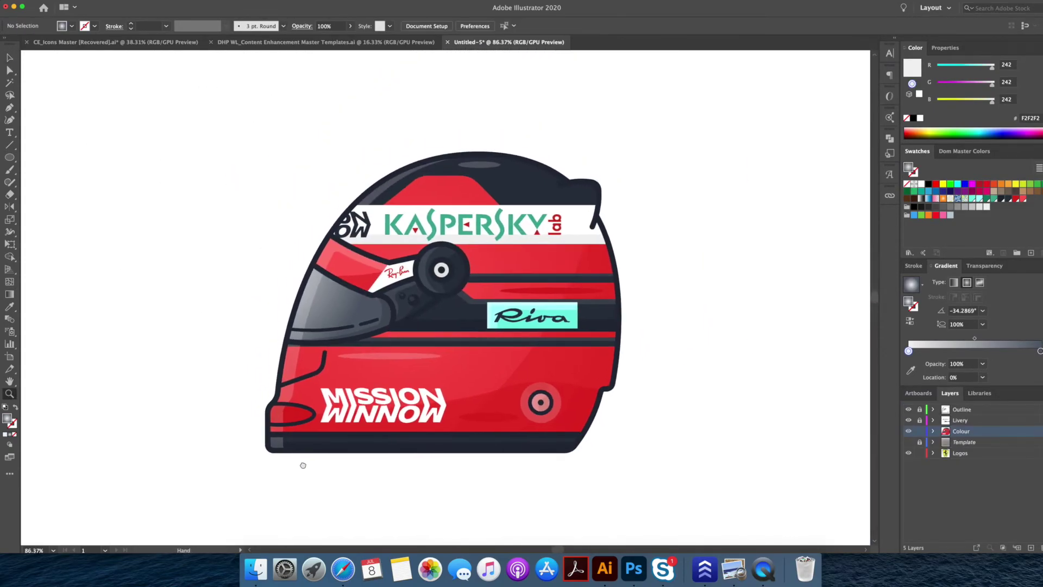
- Draw a slim ellipse on the visor and give it the front highlight's white 21% opacity style
{"action": "left_click", "coordinate": [309, 311]}
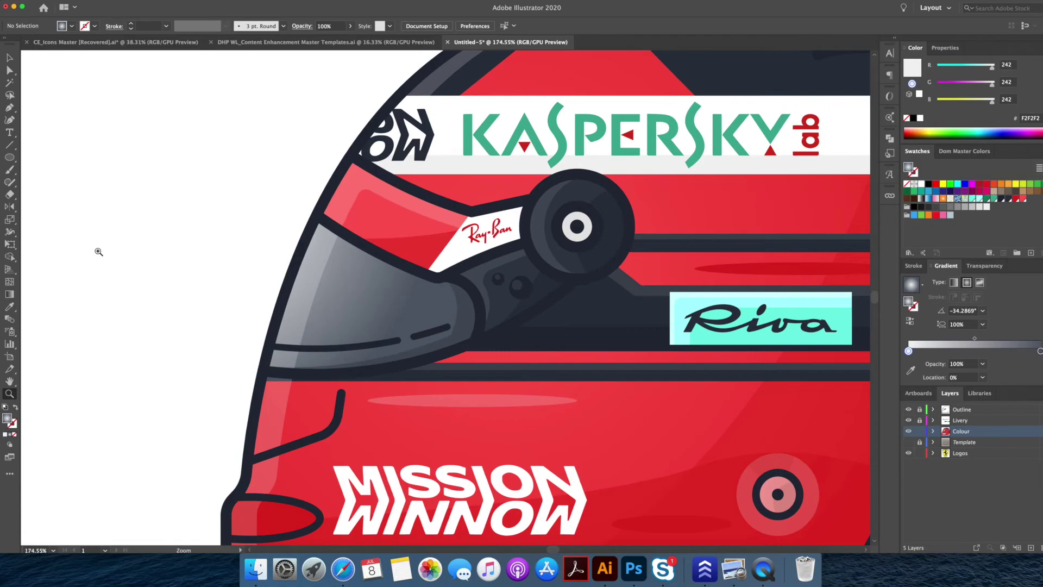
{"action": "left_click", "coordinate": [10, 157]}
{"action": "mouse_move", "coordinate": [112, 247]}
{"action": "left_mouse_down"}
{"action": "mouse_move", "coordinate": [126, 317]}
{"action": "mouse_move", "coordinate": [341, 311]}
{"action": "left_mouse_up"}
{"action": "key", "text": "i"}
{"action": "left_click", "coordinate": [304, 279]}
{"action": "key", "text": "v"}
- Tilt the slim ellipse parallel to the visor's front edge and place a second one about 8.5 × 63 px behind it
{"action": "left_click_drag", "start_coordinate": [343, 304], "coordinate": [354, 301]}
{"action": "key", "text": "super+space"}
{"action": "left_click_drag", "start_coordinate": [354, 238], "coordinate": [376, 258]}
{"action": "left_click_drag", "start_coordinate": [355, 289], "coordinate": [407, 279]}
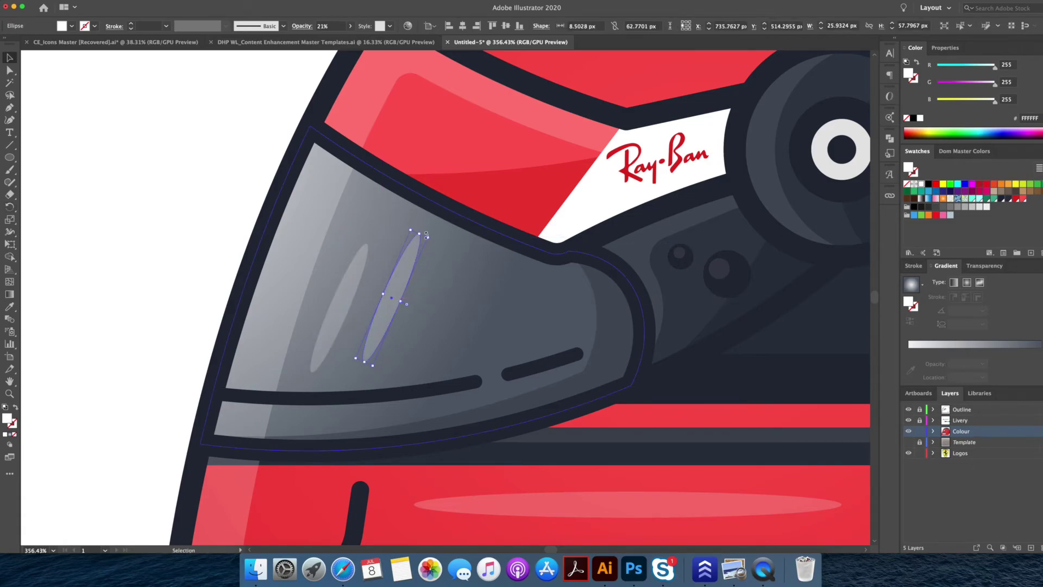
{"action": "left_click", "coordinate": [233, 217]}
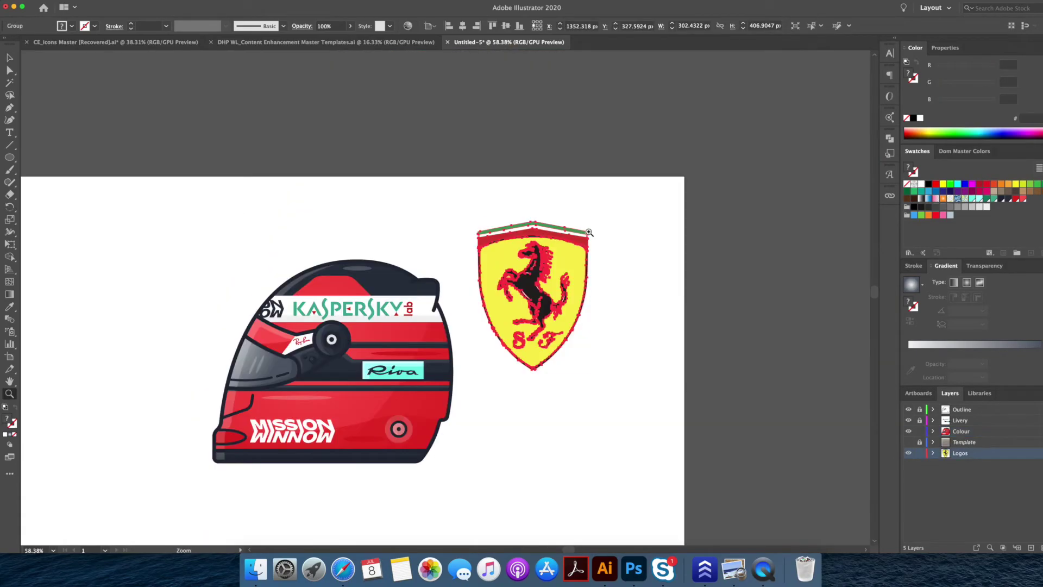
- Shrink the Ferrari shield to about 49 × 66 px over the helmet's front and move it to the Livery layer
{"action": "key", "text": "v"}
{"action": "left_click_drag", "start_coordinate": [588, 222], "coordinate": [283, 323]}
{"action": "scroll", "coordinate": [227, 341], "scroll_direction": "up", "scroll_amount": 5}
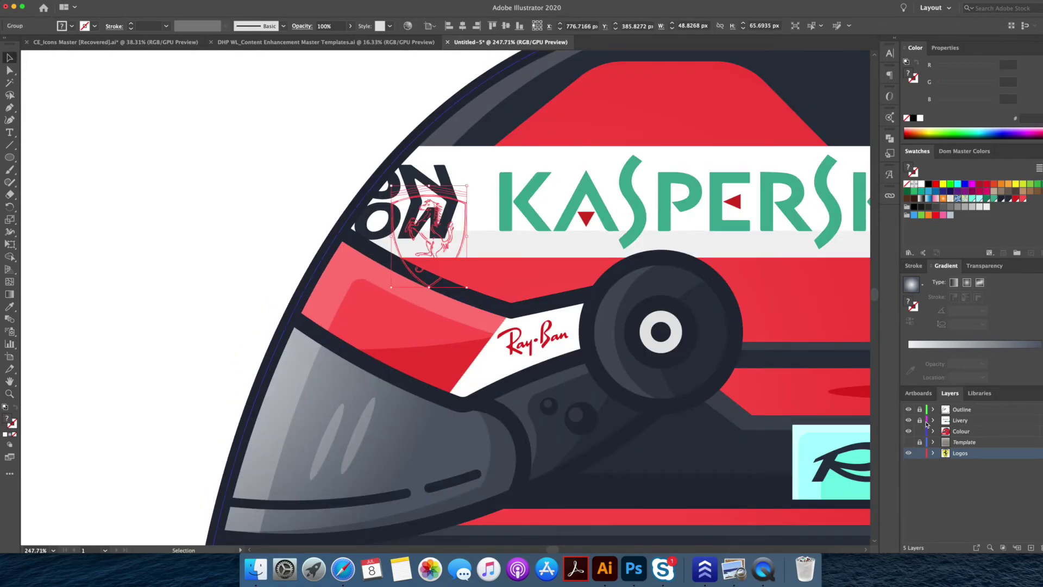
{"action": "left_click_drag", "start_coordinate": [1041, 452], "coordinate": [1041, 420]}
- Scale the Ferrari shield down onto the red strip above the visor and tilt it to follow the strip
{"action": "left_click_drag", "start_coordinate": [455, 253], "coordinate": [426, 311]}
{"action": "left_click_drag", "start_coordinate": [390, 321], "coordinate": [396, 307]}
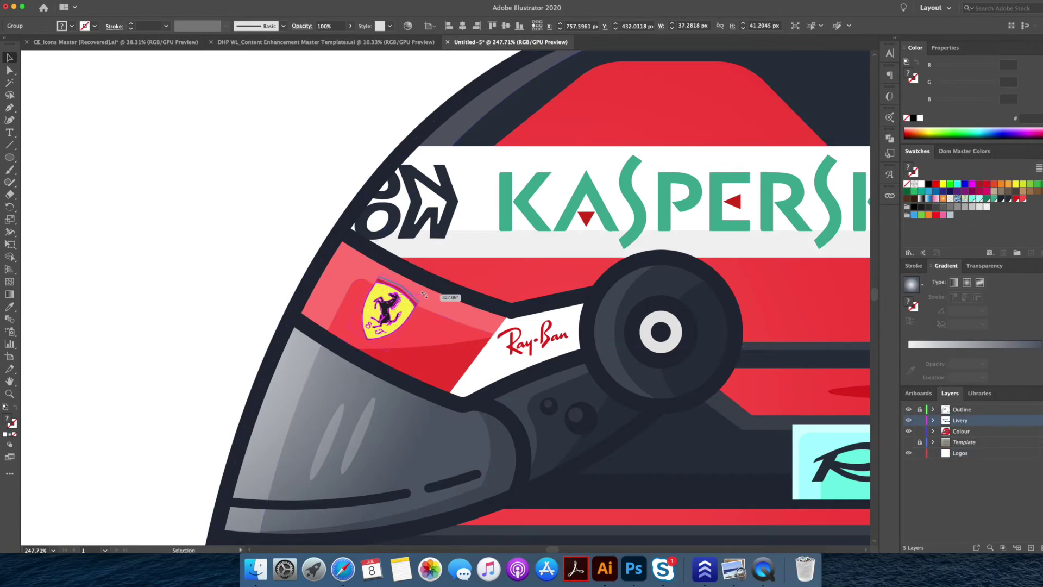
{"action": "left_click_drag", "start_coordinate": [401, 312], "coordinate": [402, 315]}
{"action": "left_click", "coordinate": [301, 209]}
{"action": "key", "text": "z"}
{"action": "left_click_drag", "start_coordinate": [301, 209], "coordinate": [179, 236]}
{"action": "left_click_drag", "start_coordinate": [267, 254], "coordinate": [259, 233]}
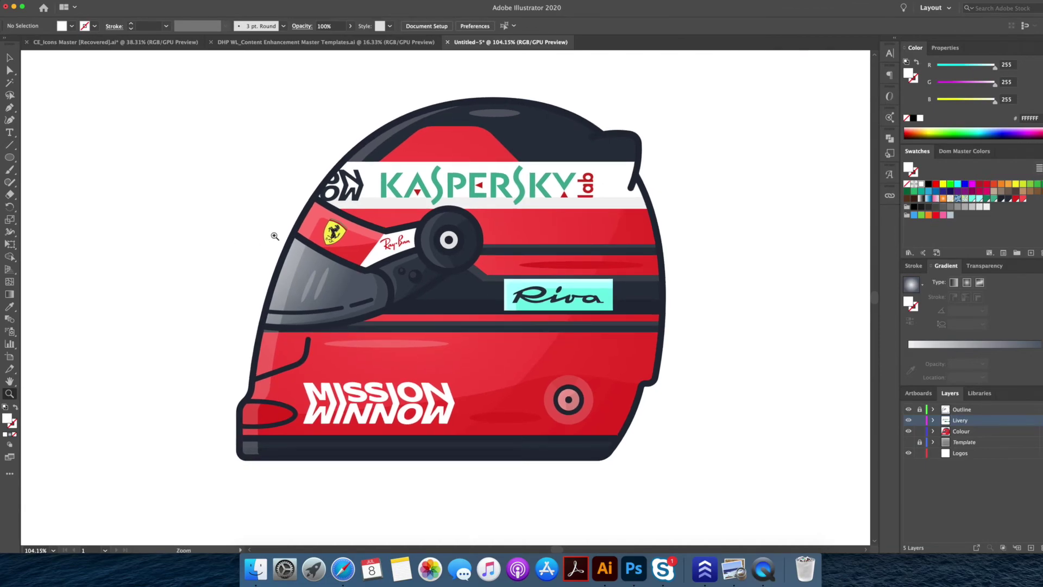
- Duplicate the white Mission Winnow logo to the empty area beside the helmet and colour the copy navy
{"action": "scroll", "coordinate": [390, 223], "scroll_direction": "down", "scroll_amount": 2}
{"action": "key", "text": "v"}
{"action": "left_click_drag", "start_coordinate": [427, 334], "coordinate": [735, 359], "text": "alt"}
{"action": "key", "text": "o"}
{"action": "left_click", "coordinate": [577, 259]}
{"action": "key", "text": "v"}
{"action": "left_click", "coordinate": [731, 344]}
- Isolate the copied Mission Winnow logo and delete all its letters except the leading M and W
{"action": "key", "text": "z"}
{"action": "key", "text": "v"}
{"action": "double_click", "coordinate": [560, 348]}
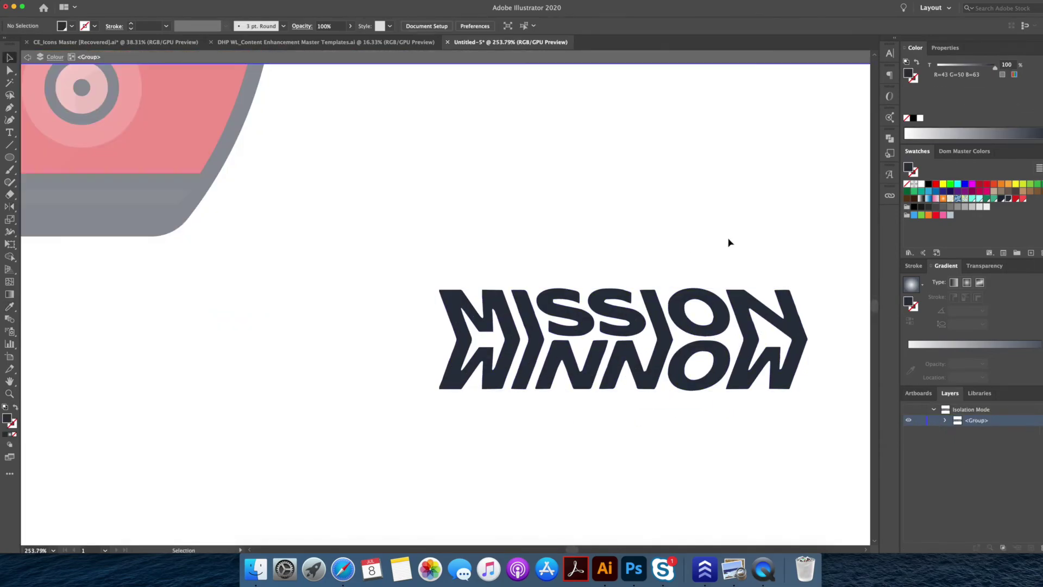
{"action": "left_click_drag", "start_coordinate": [531, 410], "coordinate": [531, 410]}
{"action": "key", "text": "Delete"}
{"action": "key", "text": "Escape"}
- Shrink the MW monogram, make it white, and place it tilted on the red strip between the Ferrari shield and Ray-Ban panel
{"action": "left_click", "coordinate": [511, 350]}
{"action": "key", "text": "z"}
{"action": "left_click_drag", "start_coordinate": [565, 333], "coordinate": [520, 304]}
{"action": "left_click_drag", "start_coordinate": [521, 304], "coordinate": [645, 397]}
{"action": "scroll", "coordinate": [644, 397], "scroll_direction": "down", "scroll_amount": 1}
{"action": "key", "text": "v"}
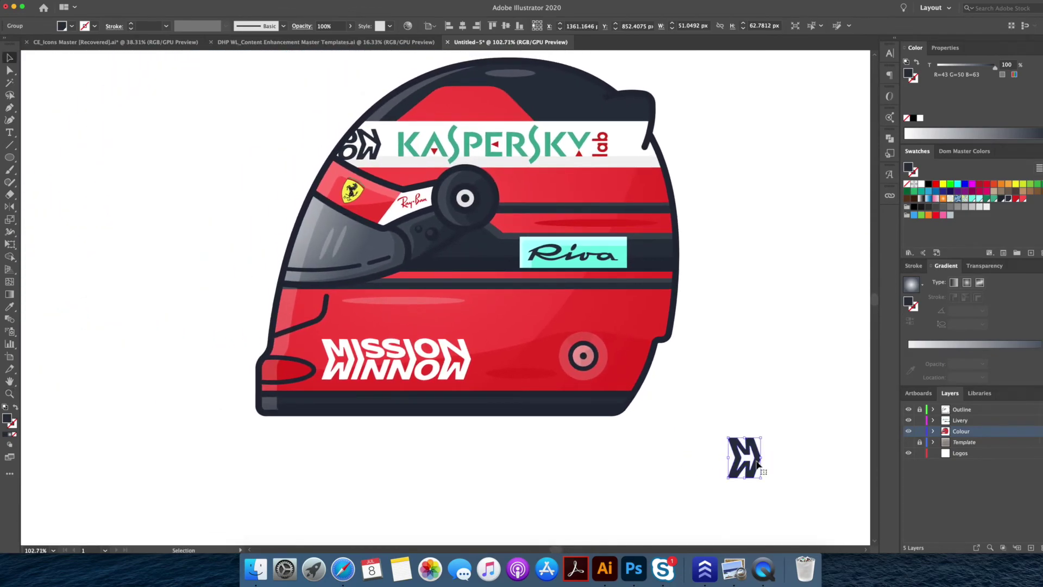
{"action": "left_click_drag", "start_coordinate": [751, 444], "coordinate": [384, 208]}
{"action": "left_click", "coordinate": [730, 231]}
{"action": "key", "text": "v"}
{"action": "key", "text": "z"}
{"action": "left_click_drag", "start_coordinate": [370, 198], "coordinate": [416, 206]}
{"action": "key", "text": "v"}
{"action": "left_click_drag", "start_coordinate": [396, 228], "coordinate": [396, 216]}
- Duplicate the MW monogram to the front end of the red strip, on the other side of the Ferrari shield
{"action": "left_click_drag", "start_coordinate": [403, 221], "coordinate": [297, 166]}
{"action": "left_click", "coordinate": [211, 174]}
{"action": "left_click", "coordinate": [177, 141]}
{"action": "key", "text": "z"}
{"action": "left_click_drag", "start_coordinate": [234, 132], "coordinate": [65, 158]}
{"action": "left_click_drag", "start_coordinate": [280, 148], "coordinate": [339, 202]}
{"action": "left_click_drag", "start_coordinate": [664, 208], "coordinate": [665, 230]}
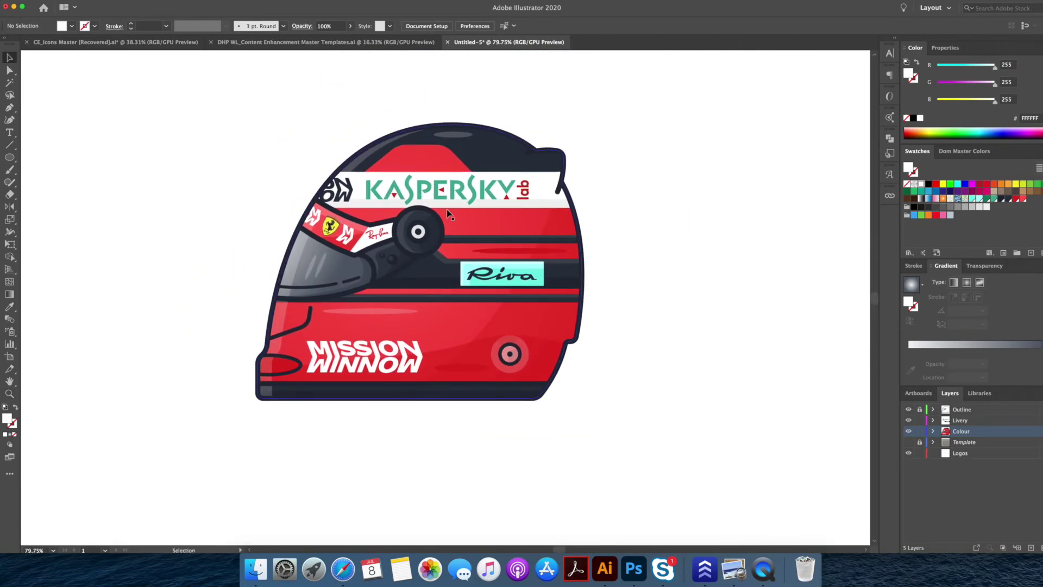
- Isolate the navy crown and duplicate its shape slightly towards the helmet's front
{"action": "left_click_drag", "start_coordinate": [538, 140], "coordinate": [647, 140]}
{"action": "double_click", "coordinate": [491, 174]}
{"action": "key", "text": "super+space"}
{"action": "left_click_drag", "start_coordinate": [510, 131], "coordinate": [563, 132]}
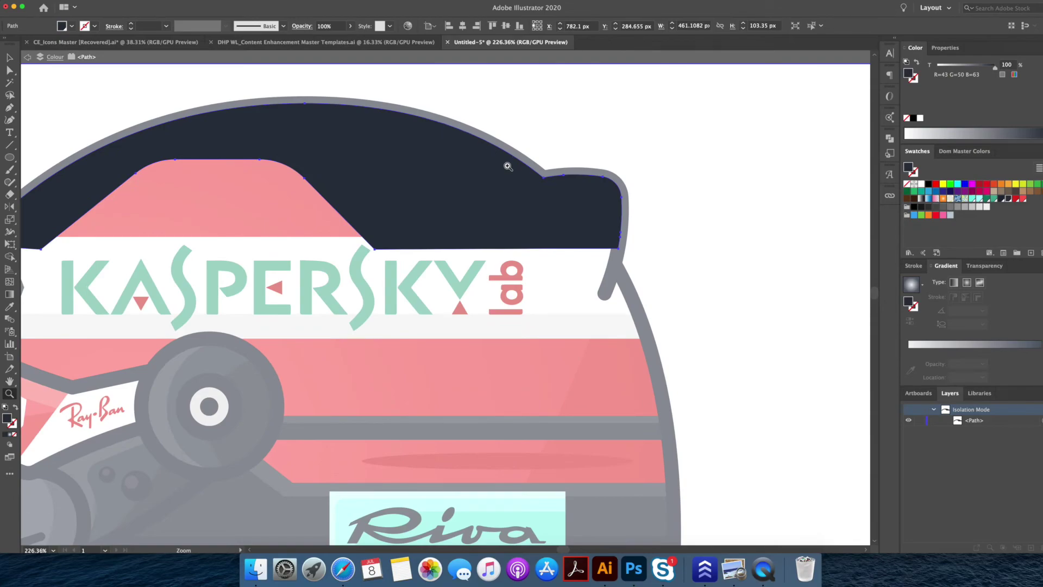
{"action": "key", "text": "v"}
{"action": "left_click_drag", "start_coordinate": [517, 207], "coordinate": [499, 205]}
- Cut the overlapping crown shapes with Shape Builder, keeping slivers along the crown's and spoiler's rear edges, and leave isolation
{"action": "left_click", "coordinate": [610, 205], "text": "shift"}
{"action": "key", "text": "shift+m"}
{"action": "left_click", "coordinate": [467, 214], "text": "alt"}
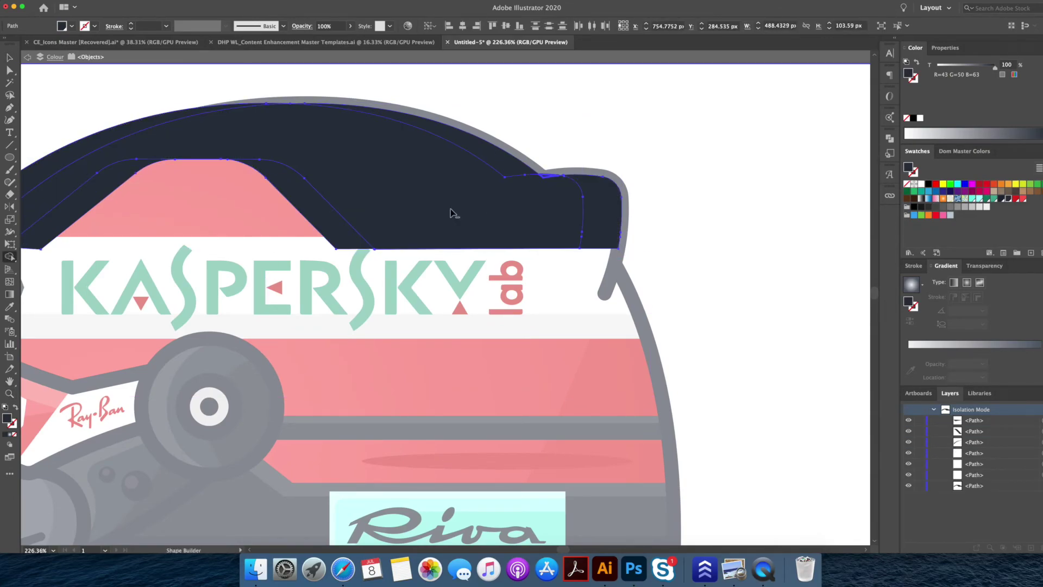
{"action": "left_click", "coordinate": [306, 207], "text": "alt"}
{"action": "left_click_drag", "start_coordinate": [219, 203], "coordinate": [329, 196]}
{"action": "mouse_move", "coordinate": [239, 201]}
{"action": "left_mouse_down"}
{"action": "mouse_move", "coordinate": [121, 177]}
{"action": "mouse_move", "coordinate": [129, 169]}
{"action": "left_mouse_up"}
{"action": "left_click_drag", "start_coordinate": [622, 203], "coordinate": [696, 152]}
{"action": "key", "text": "v"}
{"action": "scroll", "coordinate": [703, 492], "scroll_direction": "down", "scroll_amount": 3}
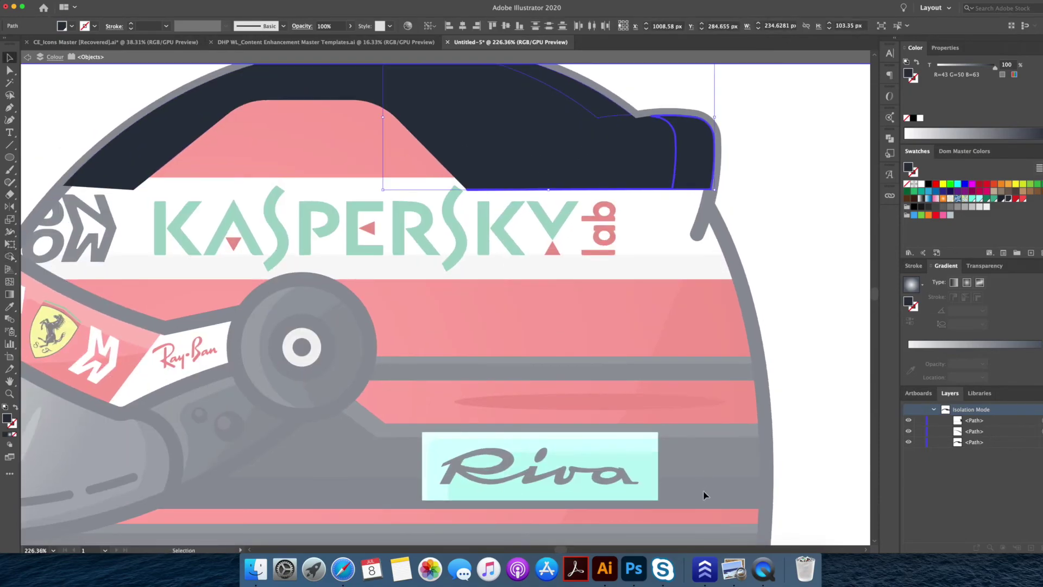
{"action": "double_click", "coordinate": [800, 256]}
- Give the crown's rear slivers the darker navy fill (35, 41, 55) and reshape the sliver's anchors where the crown meets the spoiler
{"action": "scroll", "coordinate": [789, 177], "scroll_direction": "down", "scroll_amount": 2}
{"action": "left_click_drag", "start_coordinate": [757, 161], "coordinate": [705, 168]}
{"action": "scroll", "coordinate": [621, 128], "scroll_direction": "up", "scroll_amount": 3}
{"action": "key", "text": "a"}
{"action": "left_click_drag", "start_coordinate": [547, 155], "coordinate": [613, 155]}
{"action": "key", "text": "super+space"}
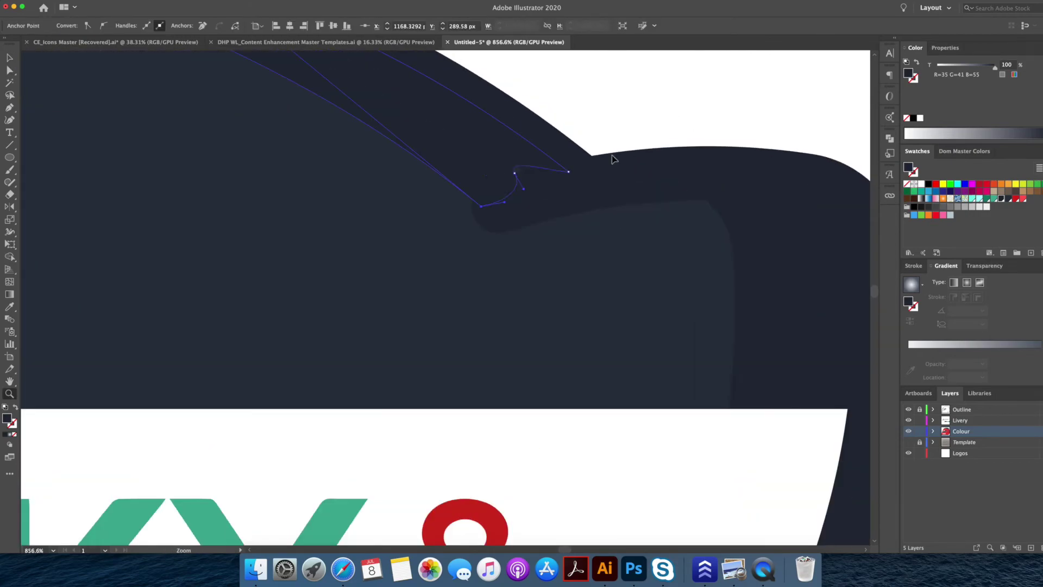
{"action": "left_click_drag", "start_coordinate": [514, 173], "coordinate": [526, 190]}
{"action": "key", "text": "super+space"}
{"action": "left_click_drag", "start_coordinate": [669, 107], "coordinate": [303, 93]}
{"action": "key", "text": "v"}
{"action": "left_click", "coordinate": [303, 93]}
{"action": "scroll", "coordinate": [348, 93], "scroll_direction": "down", "scroll_amount": 1}
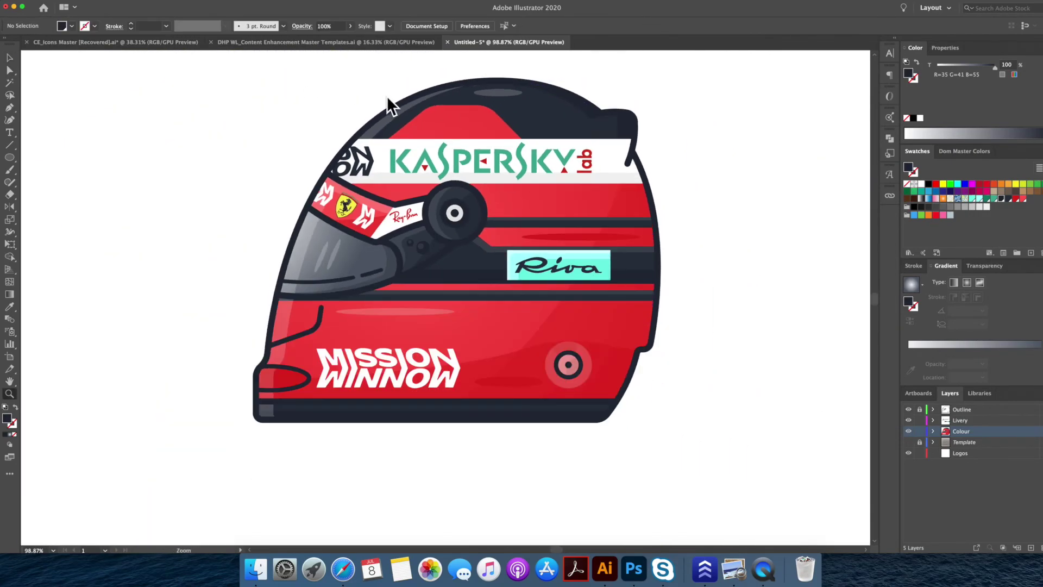
- Restyle the main crown panel with the navy sampled from the visor's side mechanism
{"action": "scroll", "coordinate": [387, 95], "scroll_direction": "up", "scroll_amount": 1}
{"action": "left_click", "coordinate": [515, 139]}
{"action": "key", "text": "i"}
{"action": "left_click", "coordinate": [427, 254]}
{"action": "key", "text": "v"}
{"action": "left_click", "coordinate": [682, 190]}
{"action": "left_click", "coordinate": [597, 150]}
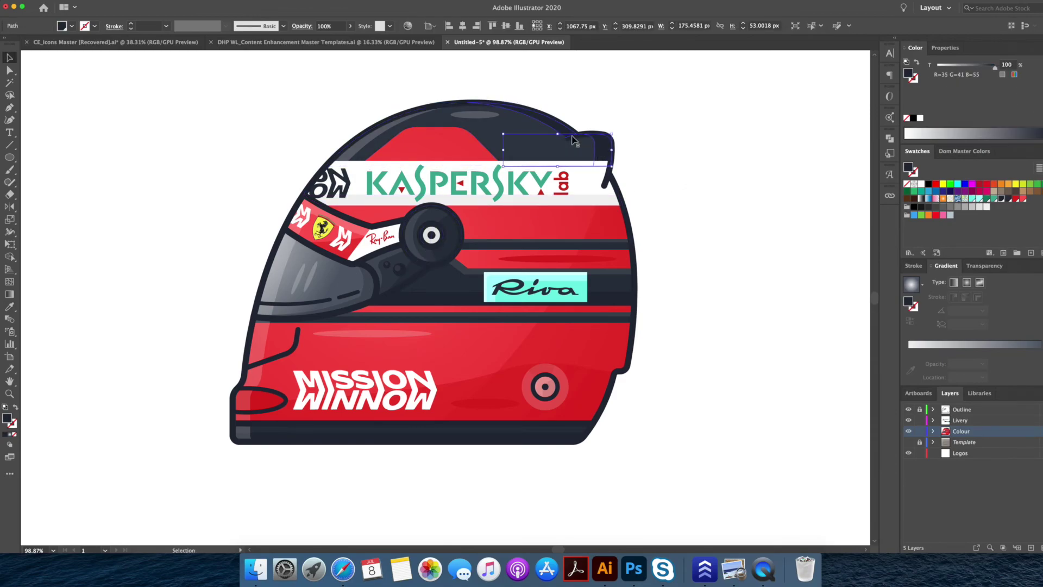
{"action": "left_click", "coordinate": [558, 130], "text": "shift"}
{"action": "left_click", "coordinate": [697, 189]}
{"action": "key", "text": "super+z"}
{"action": "left_click", "coordinate": [703, 196], "text": "super"}
- Duplicate the navy crown shape slightly towards the rear and select both overlapping shapes
{"action": "key", "text": "super+space"}
{"action": "left_click_drag", "start_coordinate": [709, 192], "coordinate": [668, 216]}
{"action": "left_click_drag", "start_coordinate": [491, 144], "coordinate": [537, 144]}
{"action": "left_click", "coordinate": [503, 210]}
{"action": "left_click_drag", "start_coordinate": [507, 220], "coordinate": [548, 219]}
{"action": "left_click", "coordinate": [468, 216], "text": "shift"}
- Trim the overlapping crown shapes with Shape Builder into a lighter navy 333C49 band along the front and clear the excess piece
{"action": "key", "text": "shift+m"}
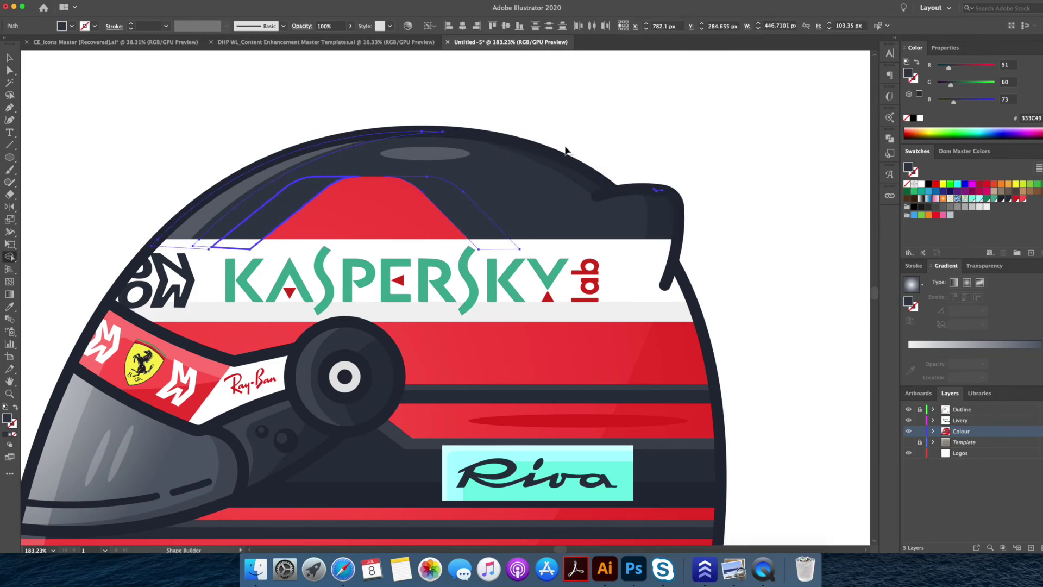
{"action": "key", "text": "super+shift+a"}
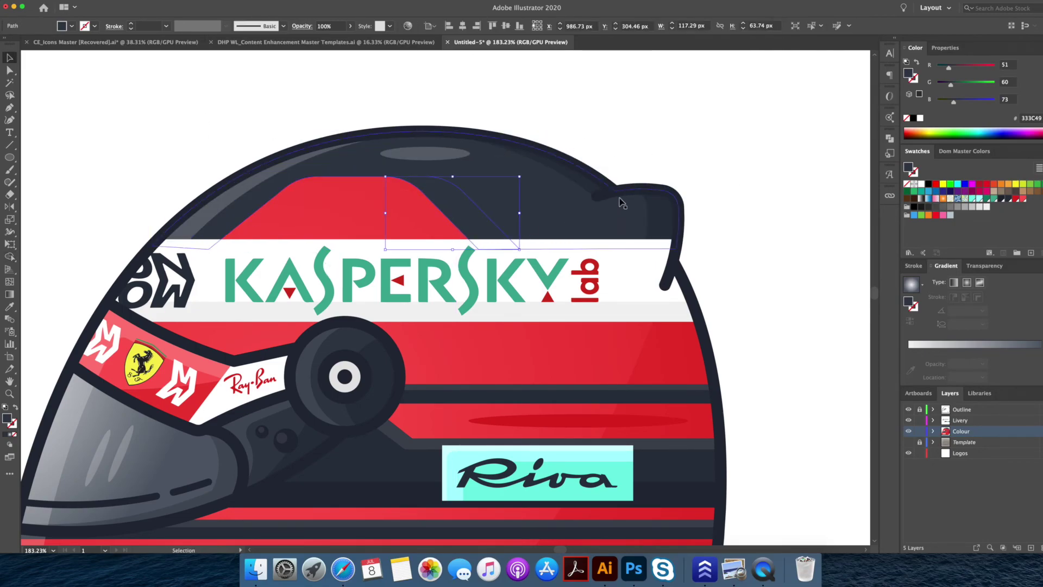
{"action": "key", "text": "z"}
{"action": "key", "text": "super+0"}
{"action": "key", "text": "v"}
{"action": "scroll", "coordinate": [358, 138], "scroll_direction": "right", "scroll_amount": 5}
{"action": "scroll", "coordinate": [359, 139], "scroll_direction": "down", "scroll_amount": 2}
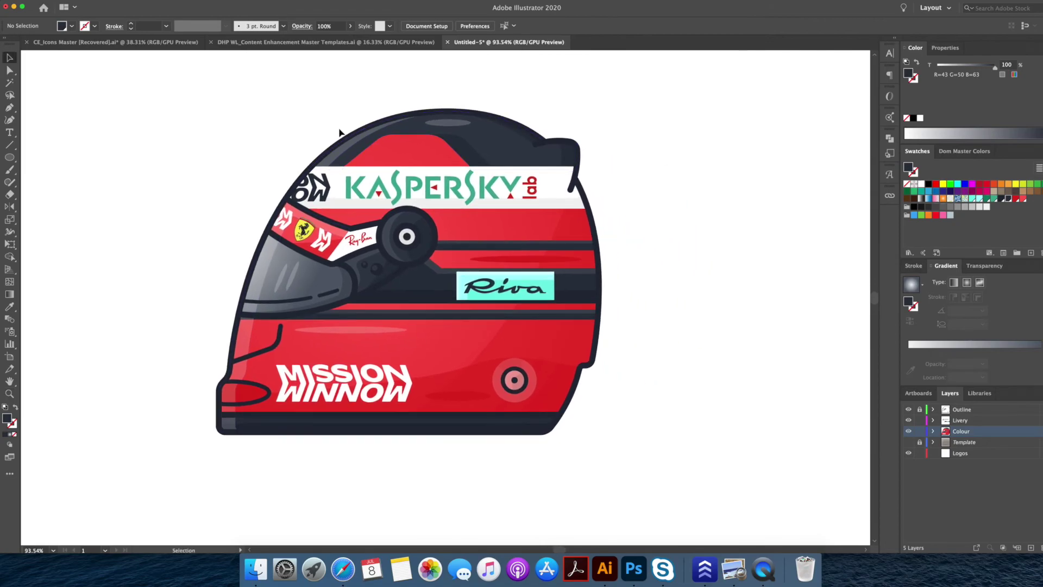
- Duplicate the red vent shape at the chin's front slightly forward and trim the overlap with Shape Builder, removing the excess
{"action": "left_click_drag", "start_coordinate": [198, 410], "coordinate": [412, 312]}
{"action": "left_click", "coordinate": [382, 300]}
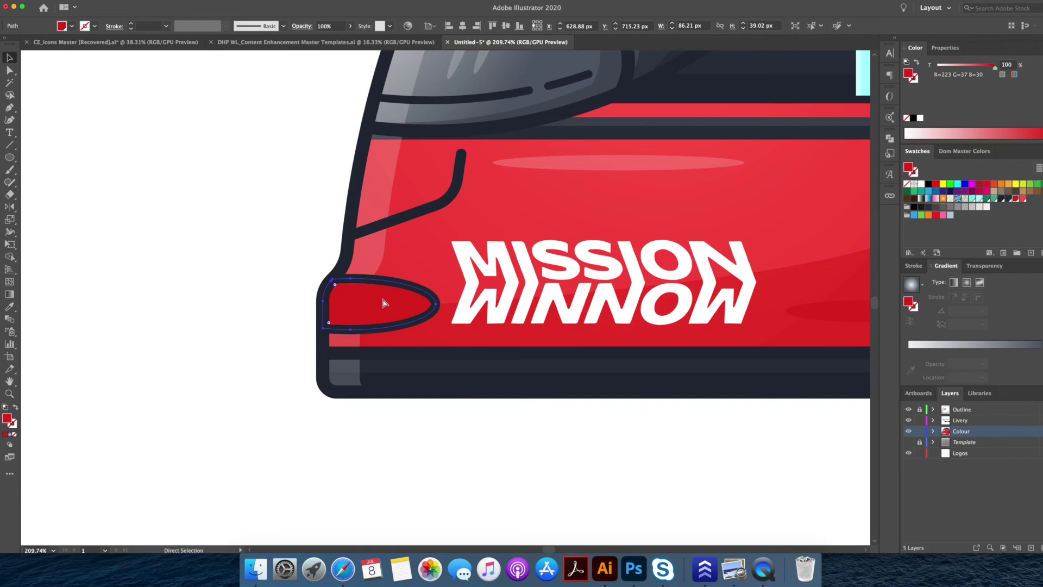
{"action": "left_click_drag", "start_coordinate": [398, 308], "coordinate": [351, 308]}
{"action": "left_click", "coordinate": [415, 307], "text": "shift"}
{"action": "key", "text": "shift+m"}
{"action": "left_click", "coordinate": [304, 307], "text": "alt"}
{"action": "key", "text": "v"}
- Restyle the trimmed front piece of the chin vent with the lighter red sampled from the helmet body
{"action": "left_click", "coordinate": [304, 307]}
{"action": "left_click", "coordinate": [331, 312]}
{"action": "key", "text": "i"}
{"action": "left_click", "coordinate": [430, 242]}
{"action": "key", "text": "v"}
{"action": "left_click", "coordinate": [268, 251]}
- Give the arc beside the round rear fitting the outline's navy stroke with a tapered width profile and 7 pt weight
{"action": "key", "text": "z"}
{"action": "left_click_drag", "start_coordinate": [329, 275], "coordinate": [319, 264]}
{"action": "left_click_drag", "start_coordinate": [320, 263], "coordinate": [250, 331]}
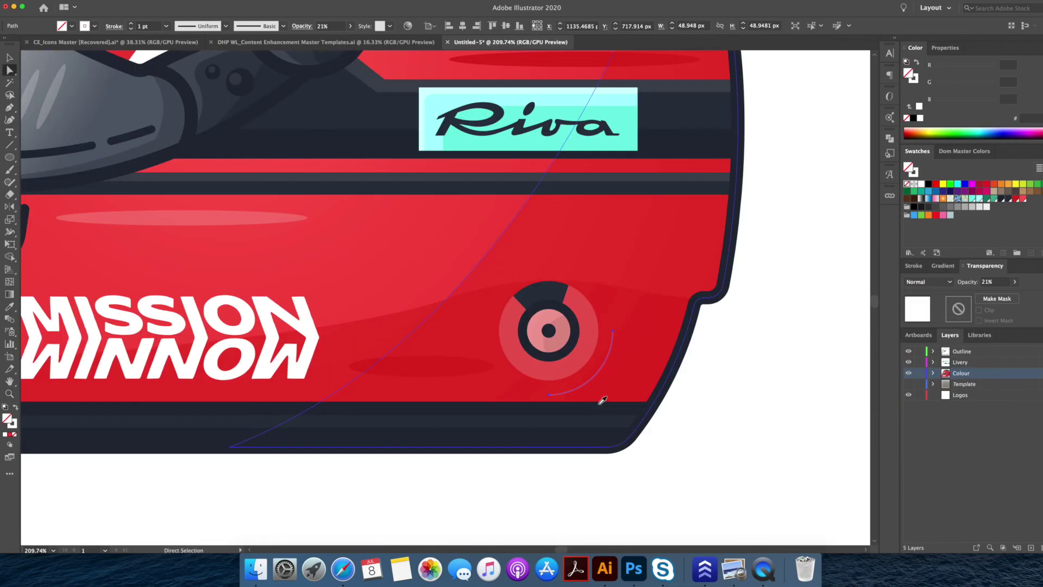
{"action": "key", "text": "i"}
{"action": "left_click", "coordinate": [607, 401]}
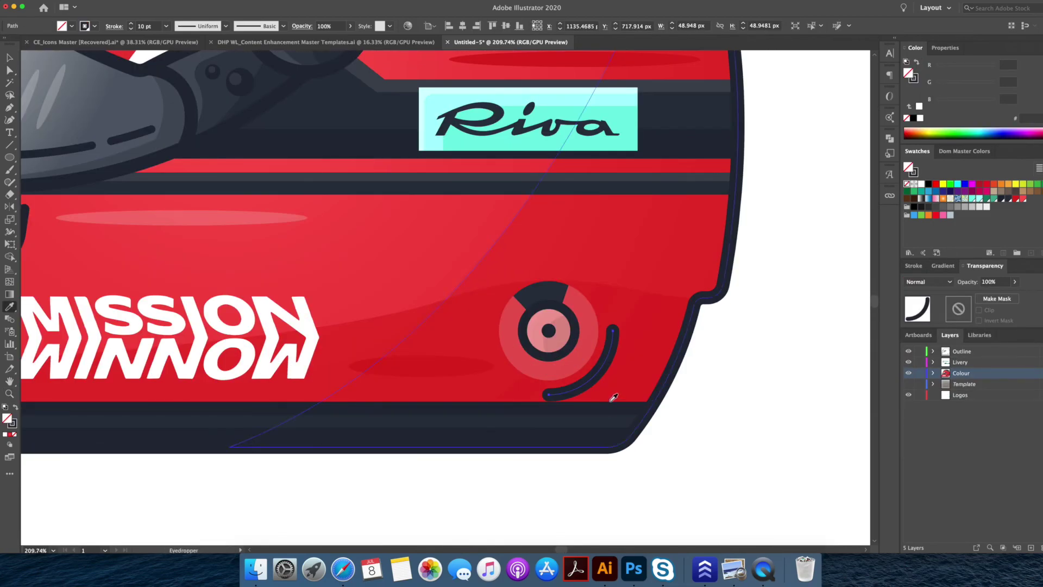
{"action": "left_click", "coordinate": [928, 338]}
{"action": "left_click", "coordinate": [949, 335]}
{"action": "left_click", "coordinate": [914, 266]}
{"action": "left_click", "coordinate": [990, 429]}
{"action": "left_click", "coordinate": [954, 324]}
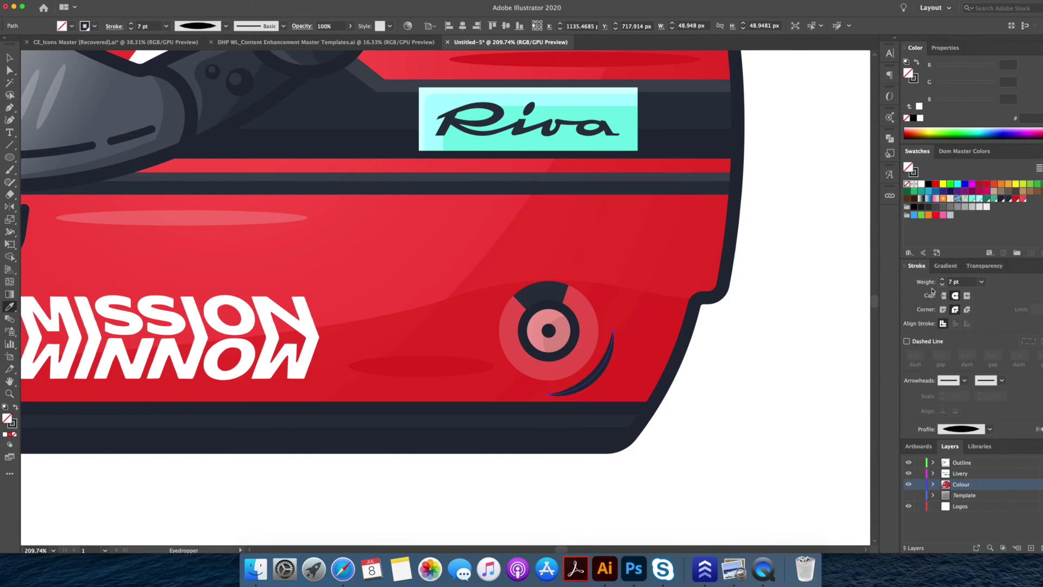
- Shrink the tapered arc to about 44 by 44 px and expand its stroke into a filled shape
{"action": "left_click", "coordinate": [735, 361]}
{"action": "left_click", "coordinate": [602, 368]}
{"action": "left_click_drag", "start_coordinate": [612, 330], "coordinate": [609, 334]}
{"action": "left_click", "coordinate": [718, 342]}
{"action": "left_click", "coordinate": [600, 371]}
{"action": "left_click", "coordinate": [102, 1]}
{"action": "mouse_move", "coordinate": [173, 180]}
{"action": "left_click", "coordinate": [204, 199]}
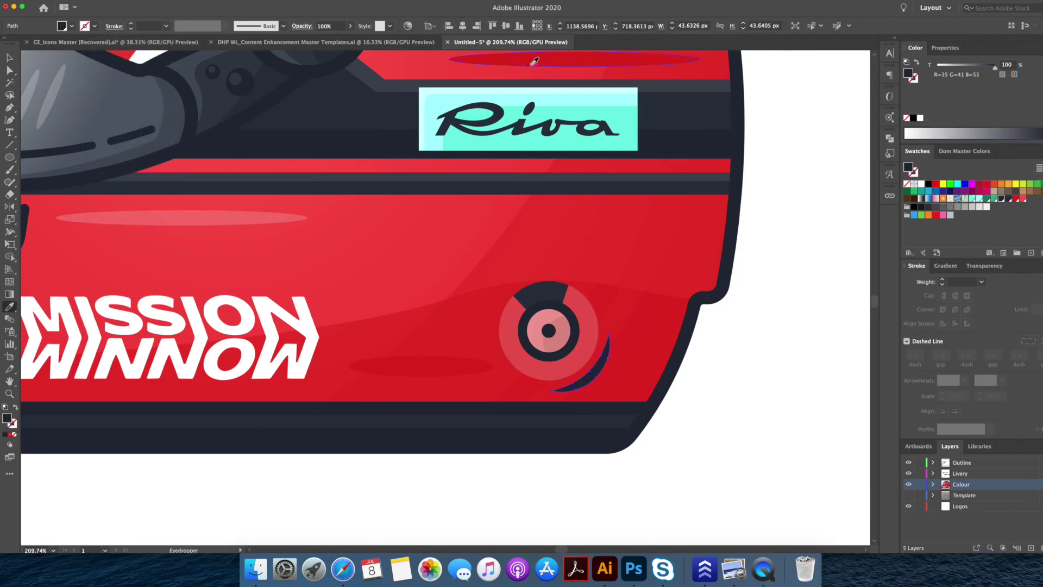
- Restyle the crescent beside the round rear fitting with the body's red and set its fill to C90909
{"action": "left_click", "coordinate": [984, 265]}
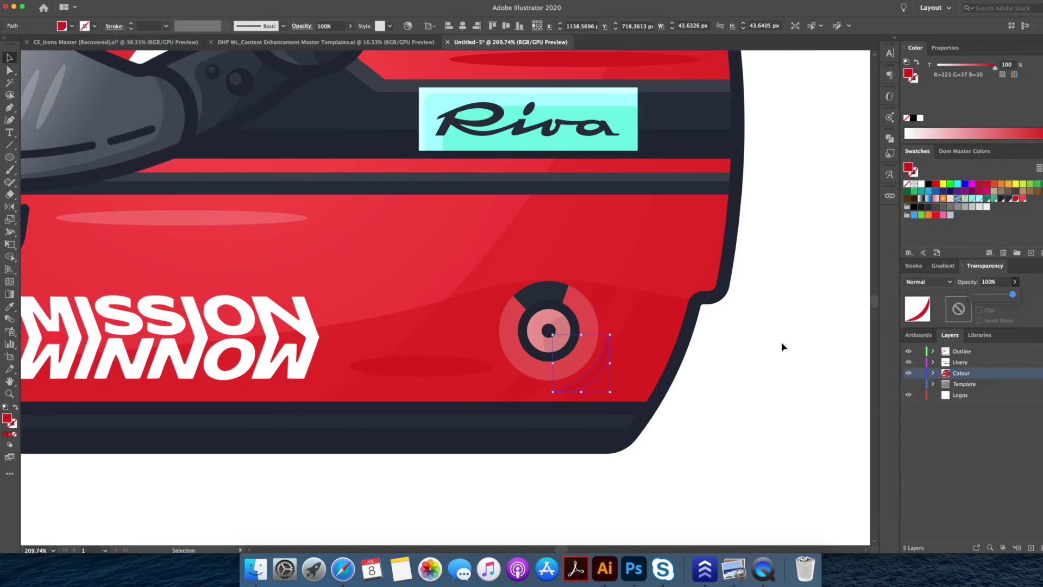
{"action": "left_click", "coordinate": [809, 189]}
{"action": "left_click", "coordinate": [601, 370]}
{"action": "double_click", "coordinate": [908, 72]}
{"action": "left_click_drag", "start_coordinate": [687, 189], "coordinate": [691, 198]}
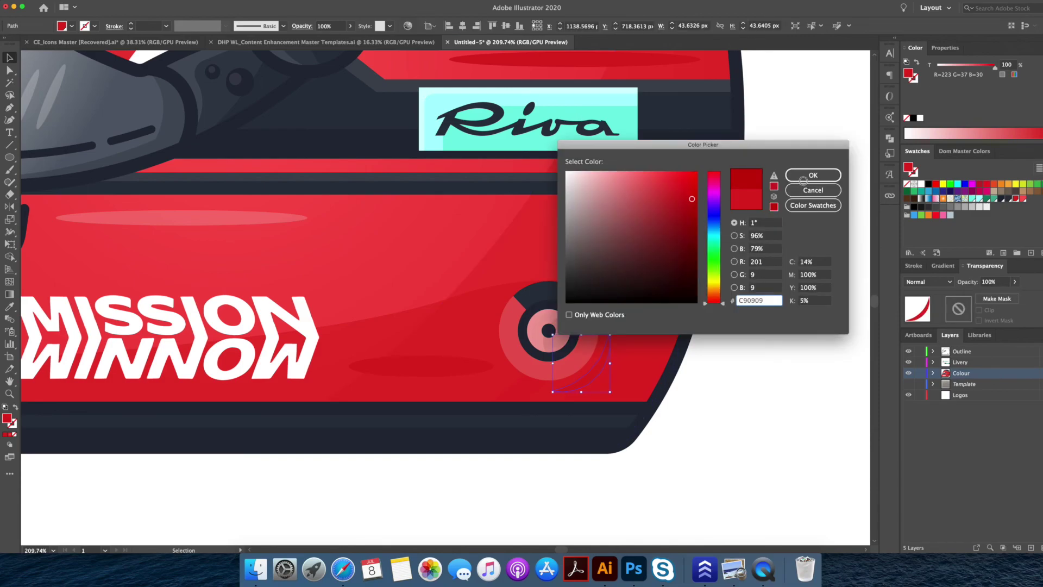
{"action": "left_click", "coordinate": [805, 177]}
{"action": "left_click", "coordinate": [794, 237]}
- Restyle part of the round fitting at the helmet's lower rear with a sampled appearance
{"action": "scroll", "coordinate": [726, 293], "scroll_direction": "down", "scroll_amount": 5}
{"action": "mouse_move", "coordinate": [720, 293]}
{"action": "left_mouse_down"}
{"action": "mouse_move", "coordinate": [707, 305]}
{"action": "mouse_move", "coordinate": [722, 387]}
{"action": "left_mouse_up"}
{"action": "left_click", "coordinate": [560, 368]}
{"action": "key", "text": "i"}
{"action": "left_click", "coordinate": [638, 372]}
{"action": "key", "text": "v"}
{"action": "left_click", "coordinate": [757, 326]}
{"action": "left_click_drag", "start_coordinate": [612, 439], "coordinate": [644, 439]}
{"action": "left_click", "coordinate": [614, 419]}
- Draw a flat ground-shadow ellipse about 866 by 63 px under the helmet and fill it with the sampled red C90909
{"action": "left_click_drag", "start_coordinate": [324, 370], "coordinate": [664, 388]}
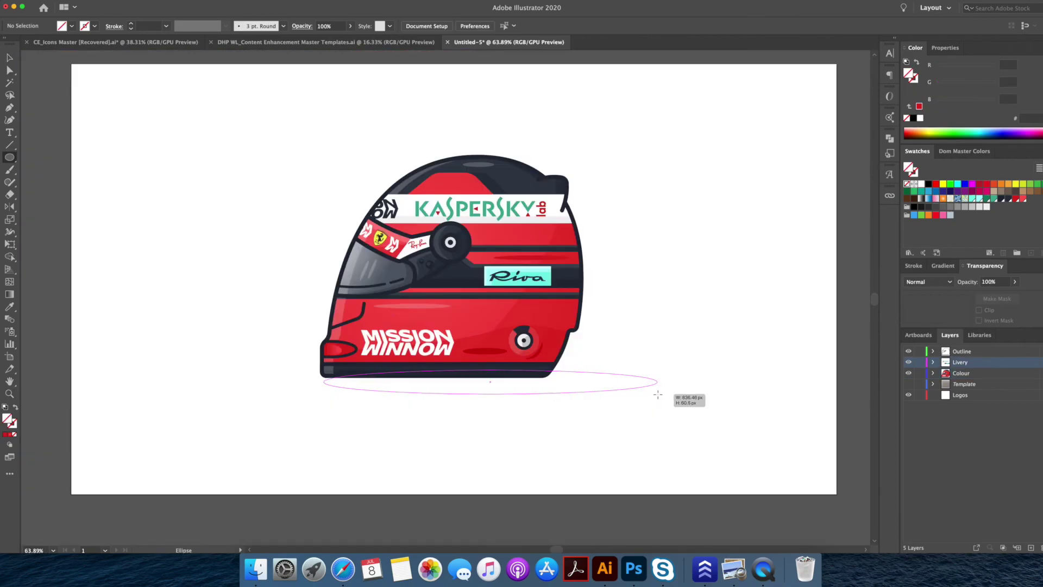
{"action": "key", "text": "i"}
{"action": "left_click", "coordinate": [492, 351]}
{"action": "key", "text": "v"}
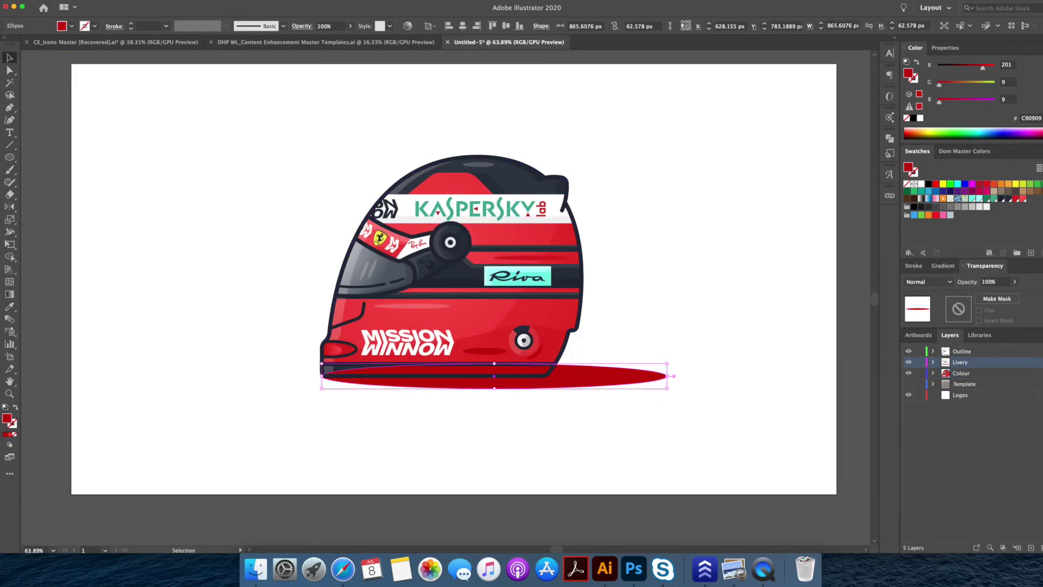
- Move the ground-shadow ellipse to the Colour layer and send it behind the helmet
{"action": "left_click", "coordinate": [961, 372]}
{"action": "right_click", "coordinate": [602, 380]}
{"action": "mouse_move", "coordinate": [644, 515]}
{"action": "left_click", "coordinate": [716, 546]}
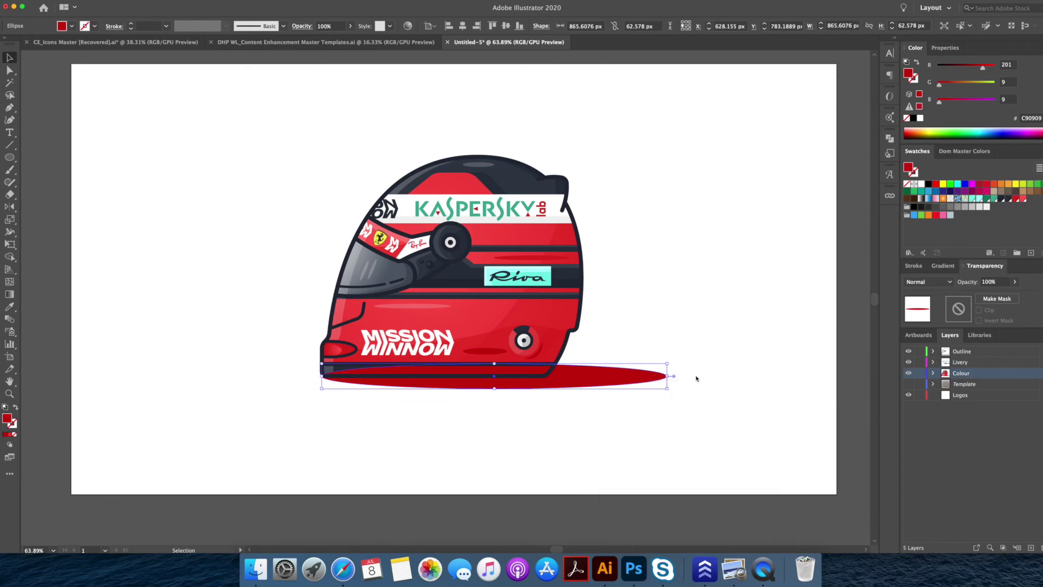
{"action": "key", "text": "super+shift+bracketleft"}
{"action": "left_click", "coordinate": [707, 373]}
- Add a light red background rectangle covering the whole artboard behind the helmet and recolour the ground shadow a softer red
{"action": "key", "text": "z"}
{"action": "left_click_drag", "start_coordinate": [706, 373], "coordinate": [651, 351]}
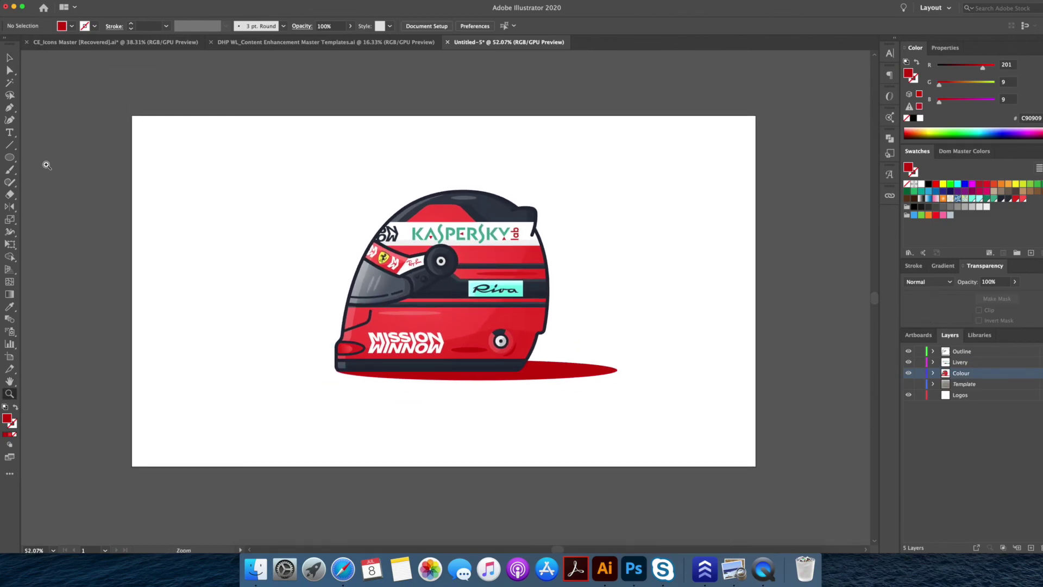
{"action": "left_click_drag", "start_coordinate": [9, 159], "coordinate": [43, 161]}
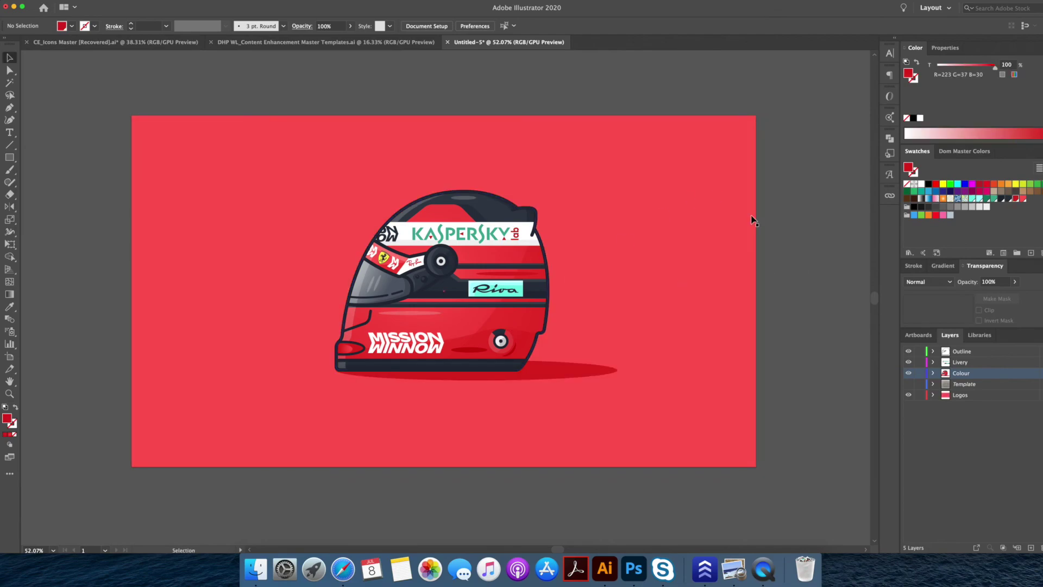
{"action": "scroll", "coordinate": [776, 252], "scroll_direction": "left", "scroll_amount": 2}
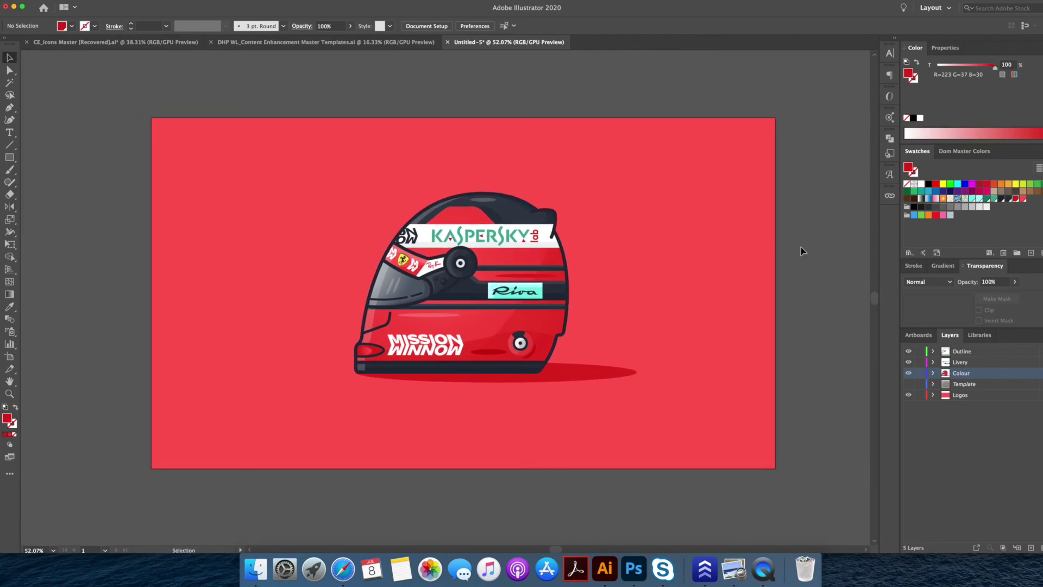